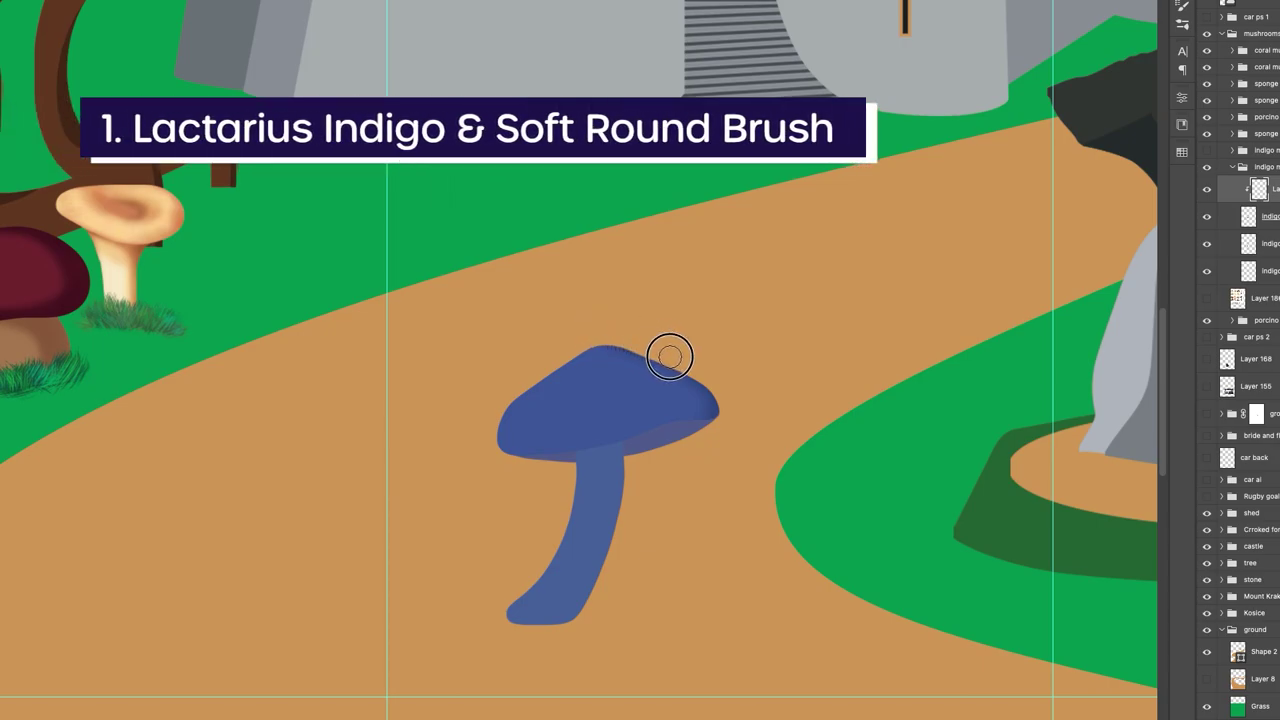
Shade the right side and lower rim of the mushroom cap with a soft darker-blue brush
left_click_drag(614, 454, 656, 450)
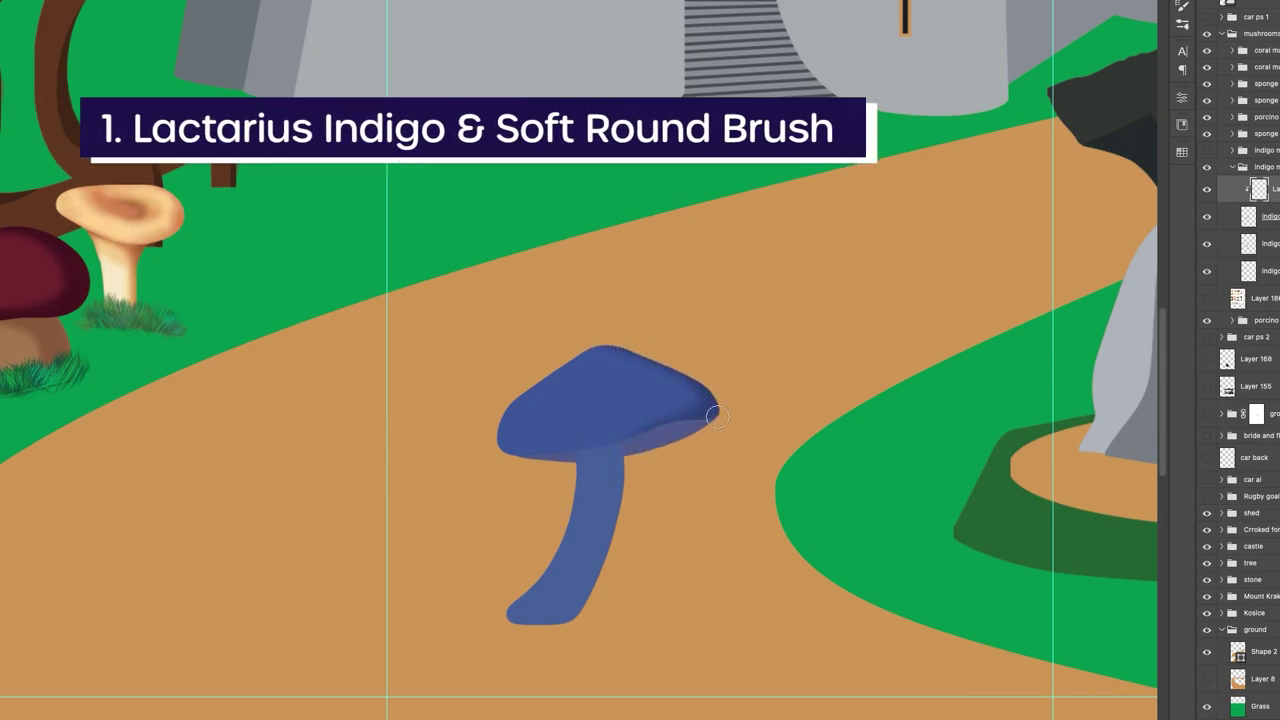
mouse_move(714, 418)
left_mouse_down()
mouse_move(506, 464)
mouse_move(611, 459)
left_mouse_up()
left_click_drag(704, 422, 537, 457)
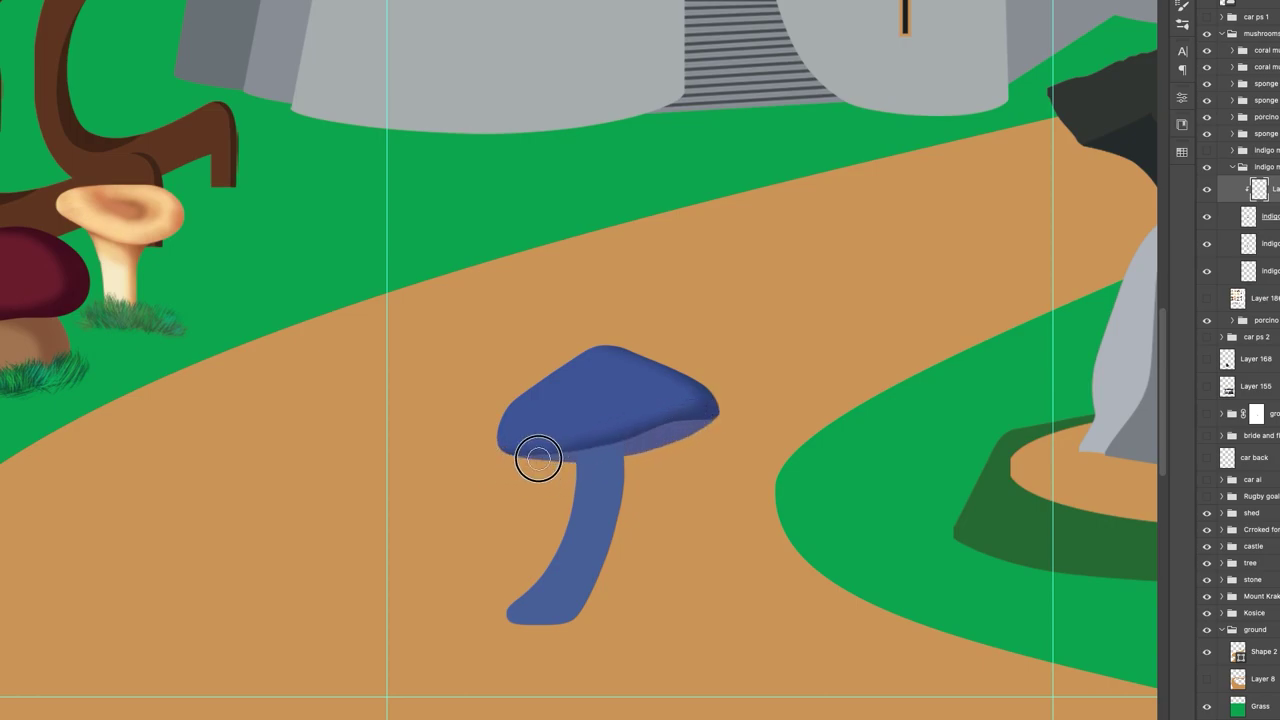
key("bracketright")
key("bracketright")
key("bracketright")
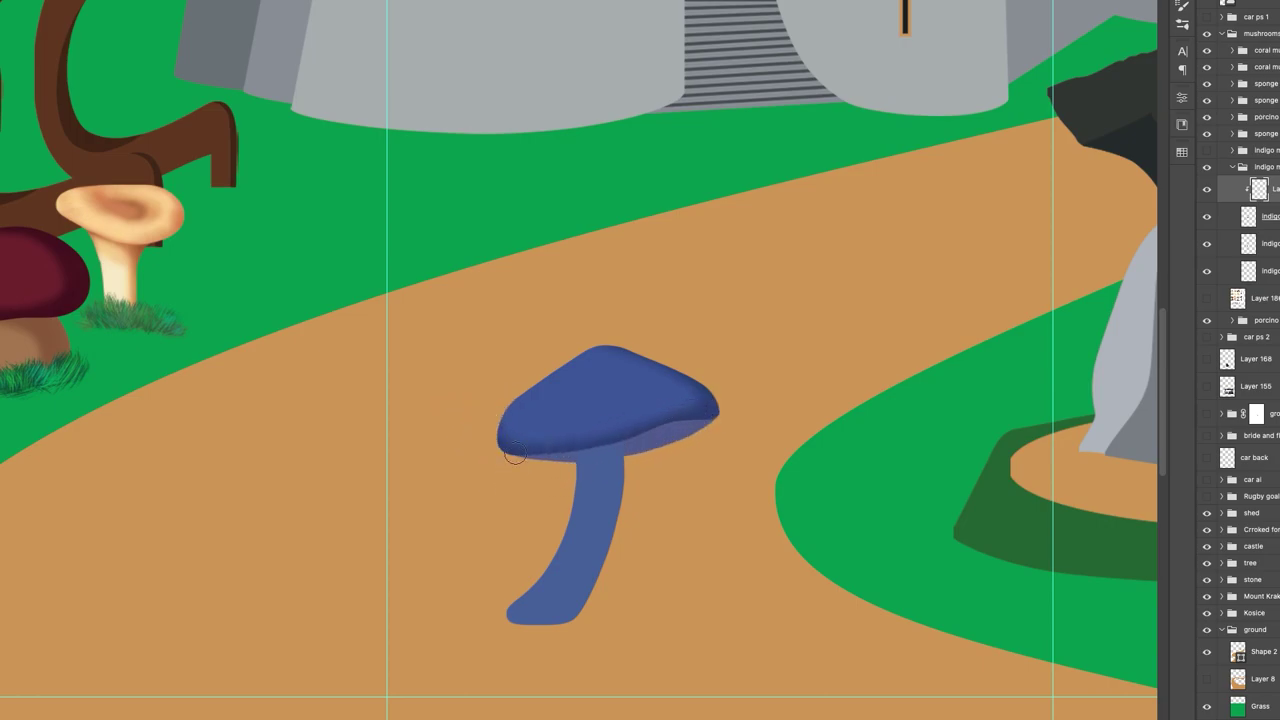
Paint a soft dark dip around the peak of the mushroom cap with an enlarged brush
mouse_move(640, 356)
left_mouse_down()
mouse_move(627, 360)
mouse_move(635, 347)
mouse_move(650, 358)
left_mouse_up()
left_click_drag(670, 361, 676, 360)
mouse_move(656, 361)
left_mouse_down()
mouse_move(609, 355)
mouse_move(640, 355)
left_mouse_up()
key("bracketright")
key("bracketright")
left_click_drag(630, 356, 609, 366)
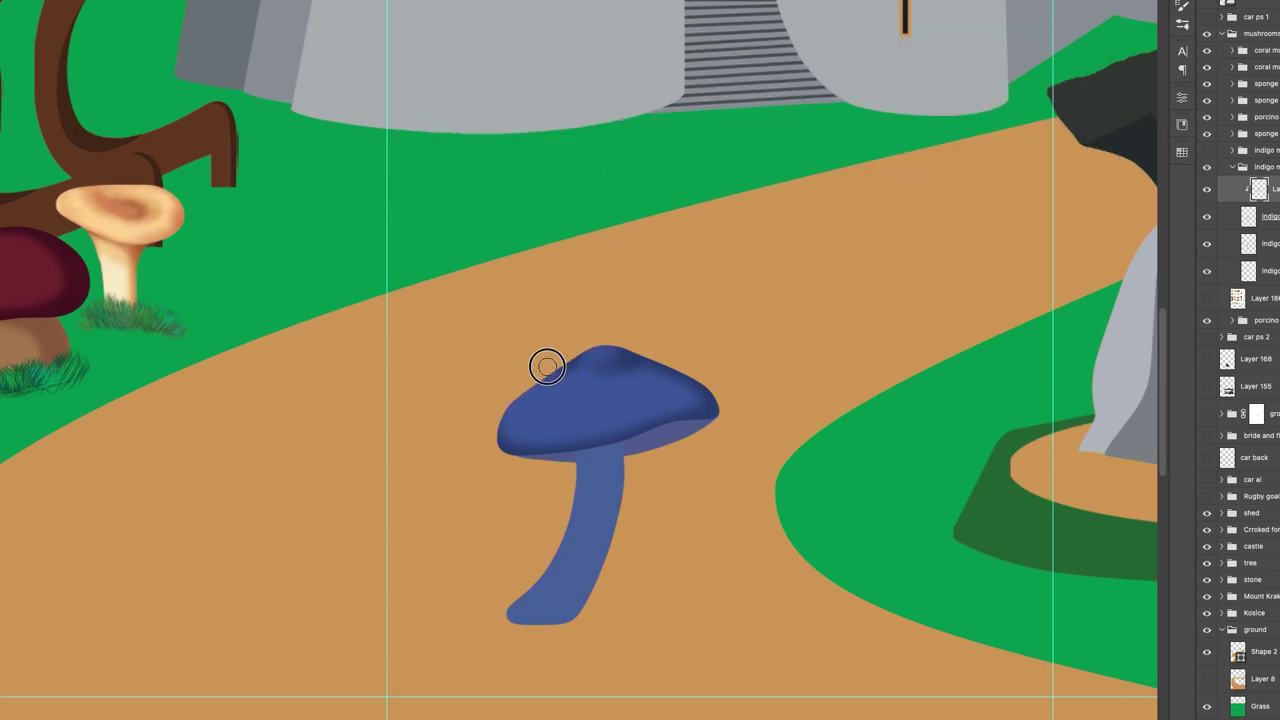
mouse_move(566, 364)
left_mouse_down()
mouse_move(612, 338)
mouse_move(615, 369)
left_mouse_up()
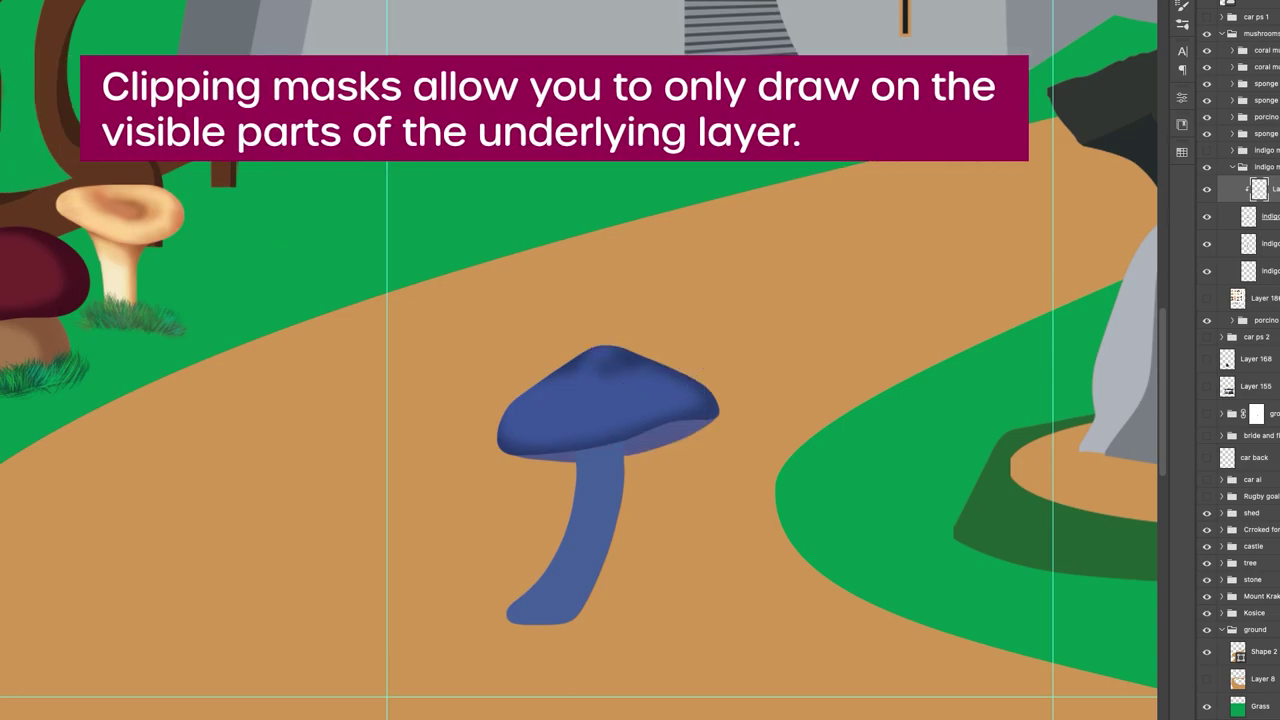
Sample a shadow blue from the cap's right edge and brush broader shadows along its lower part and sides
key("n")
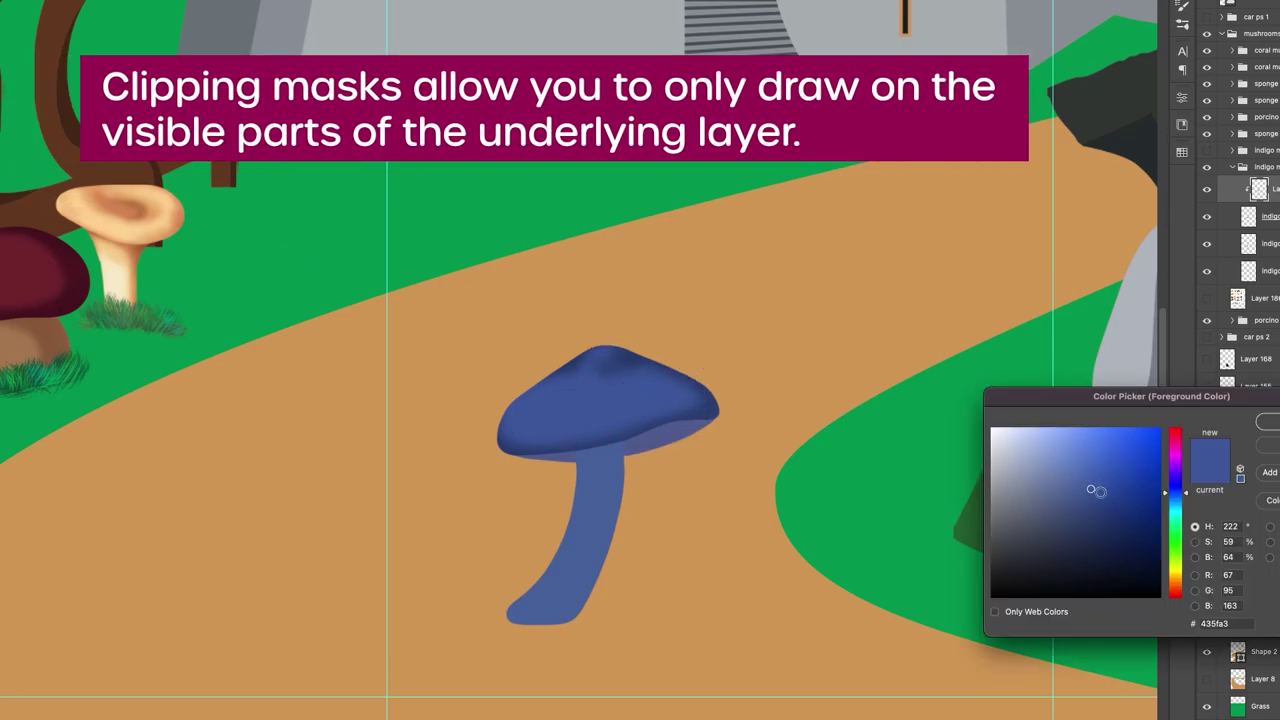
key("Return")
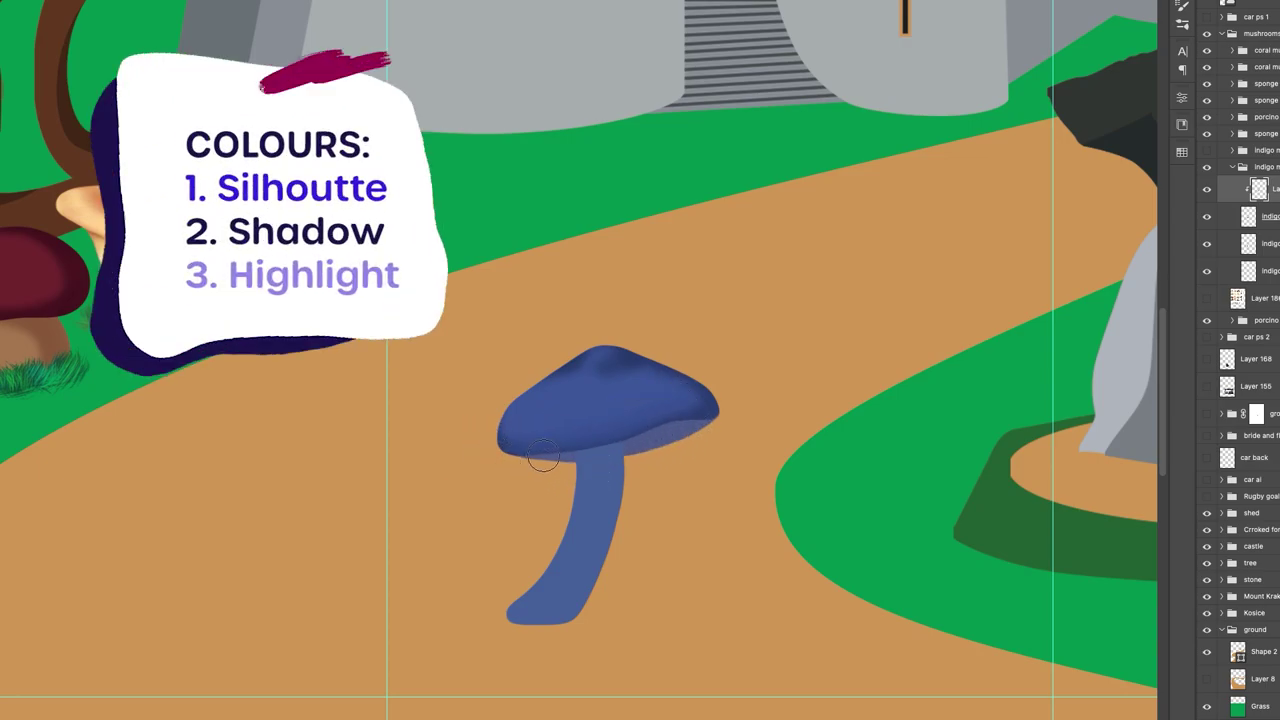
left_click(707, 414, "alt")
left_click(2, 330)
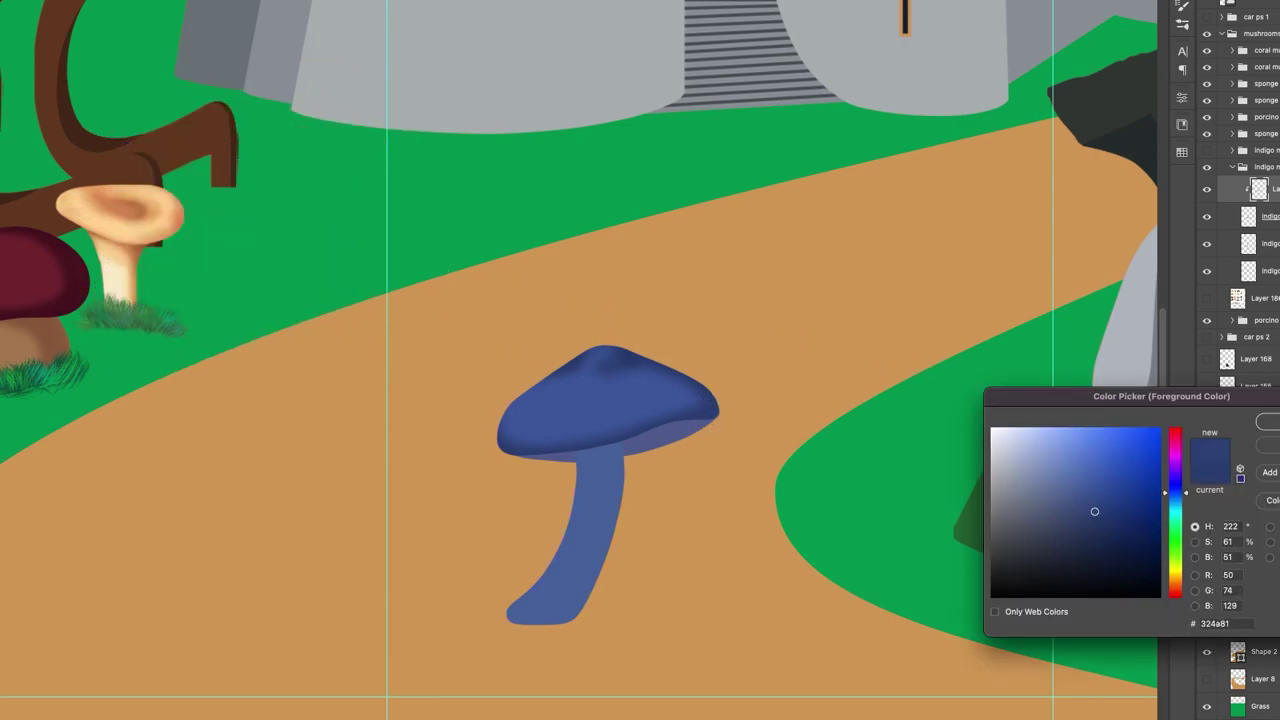
key("Return")
mouse_move(547, 435)
left_mouse_down()
mouse_move(686, 406)
mouse_move(637, 430)
mouse_move(676, 414)
left_mouse_up()
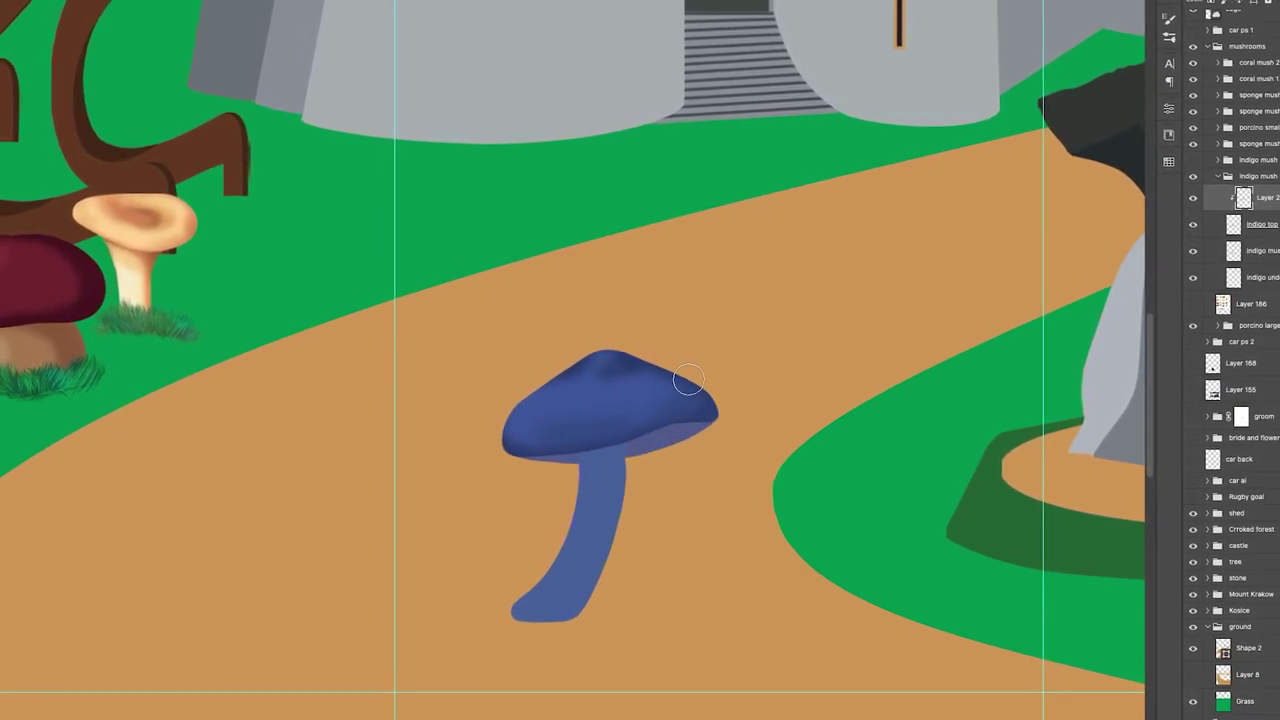
mouse_move(545, 457)
left_mouse_down()
mouse_move(560, 446)
mouse_move(548, 446)
left_mouse_up()
left_click_drag(497, 406, 529, 443)
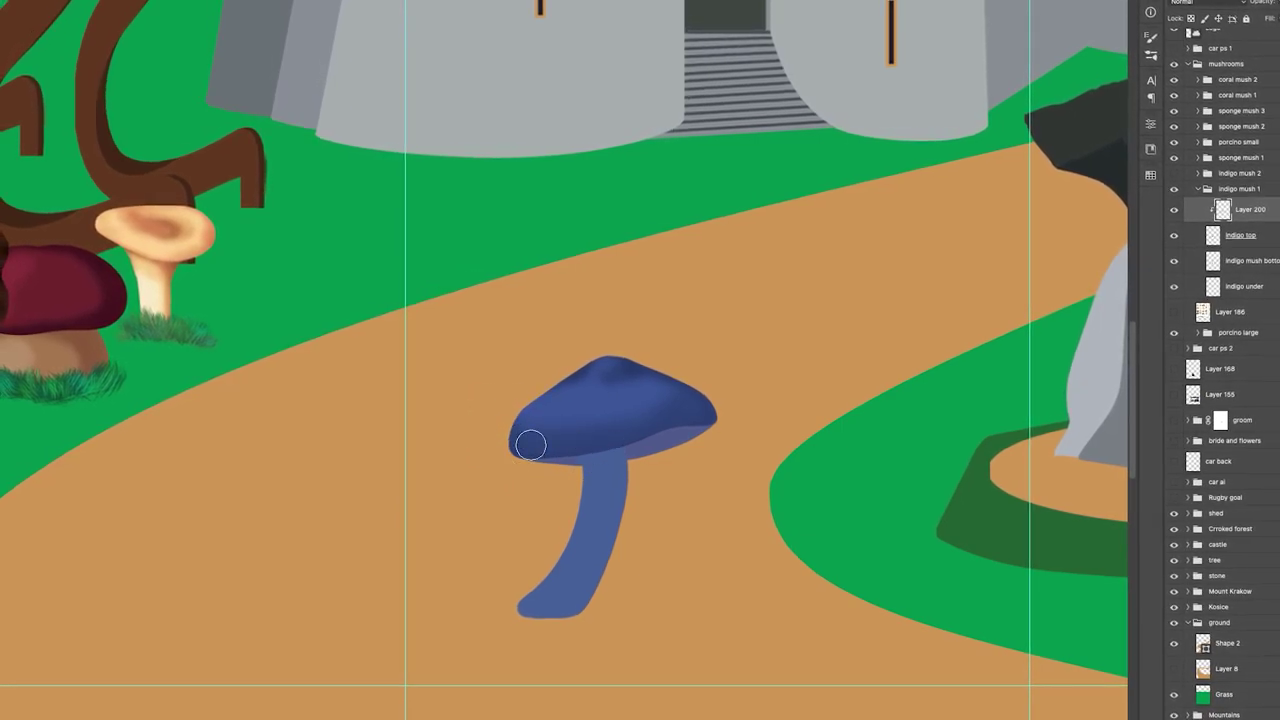
mouse_move(690, 431)
left_mouse_down()
mouse_move(703, 425)
mouse_move(657, 437)
left_mouse_up()
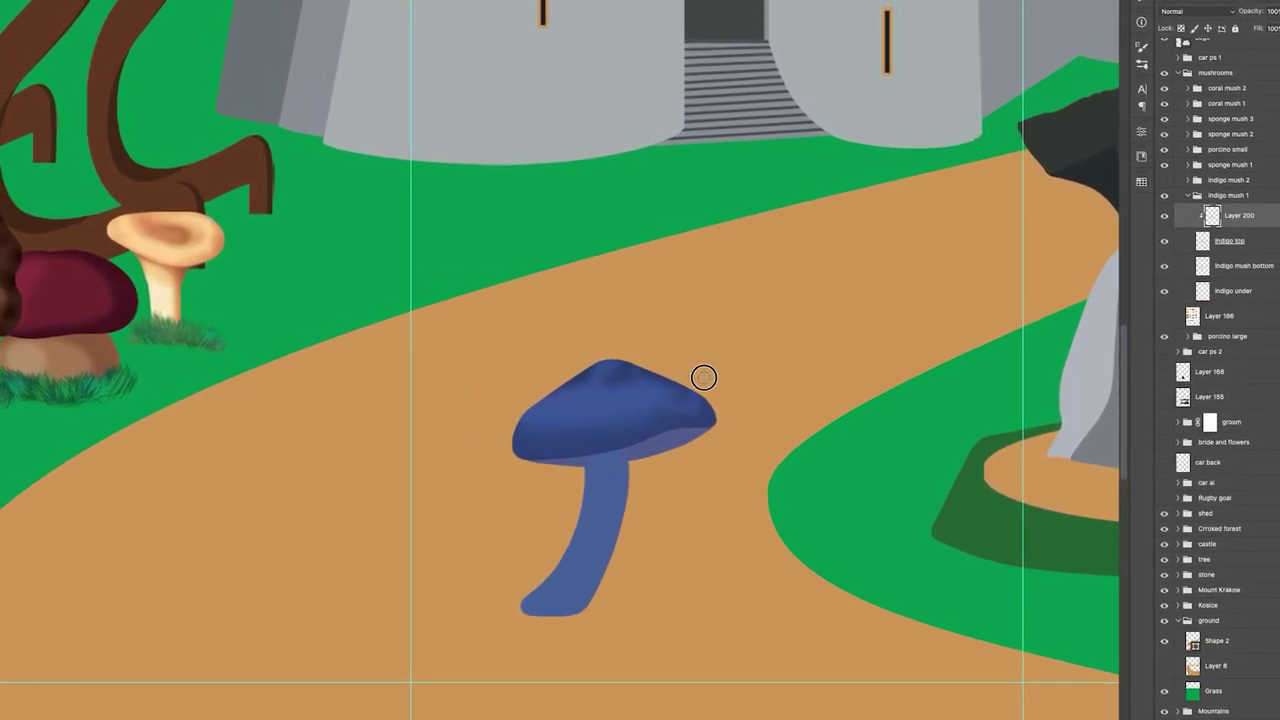
Clear the painted shading from the mushroom cap with a larger soft tip
key("bracketright")
key("bracketright")
key("bracketright")
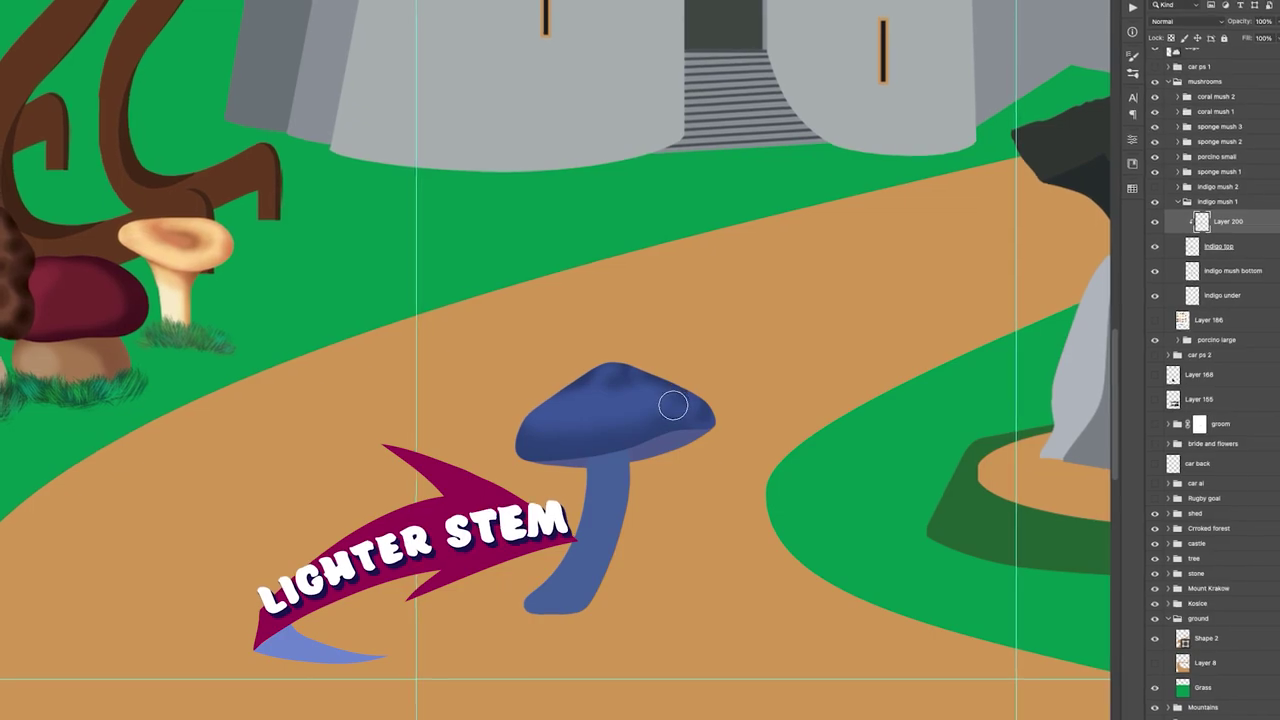
mouse_move(690, 449)
left_mouse_down()
mouse_move(601, 463)
mouse_move(577, 409)
mouse_move(538, 389)
mouse_move(504, 400)
mouse_move(510, 464)
left_mouse_up()
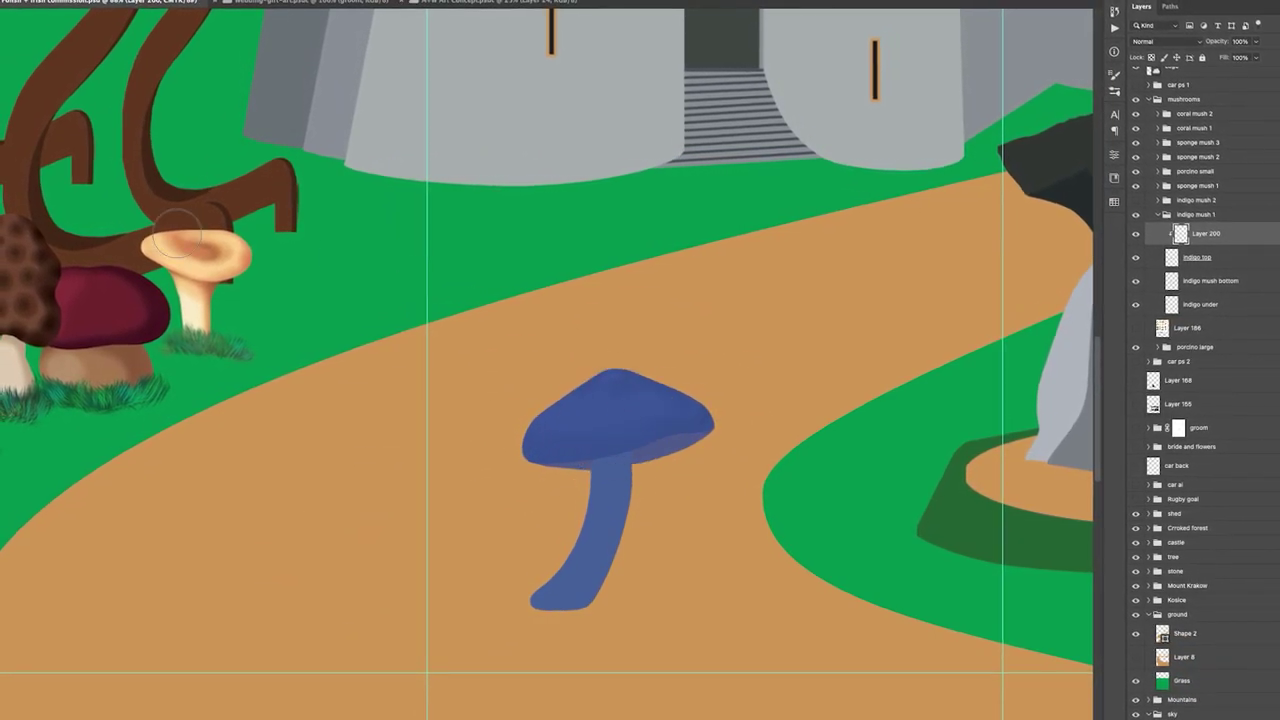
Choose a slightly darker blue than the cap's base colour and brush soft first shadows over the cap's edges
left_click(2, 173)
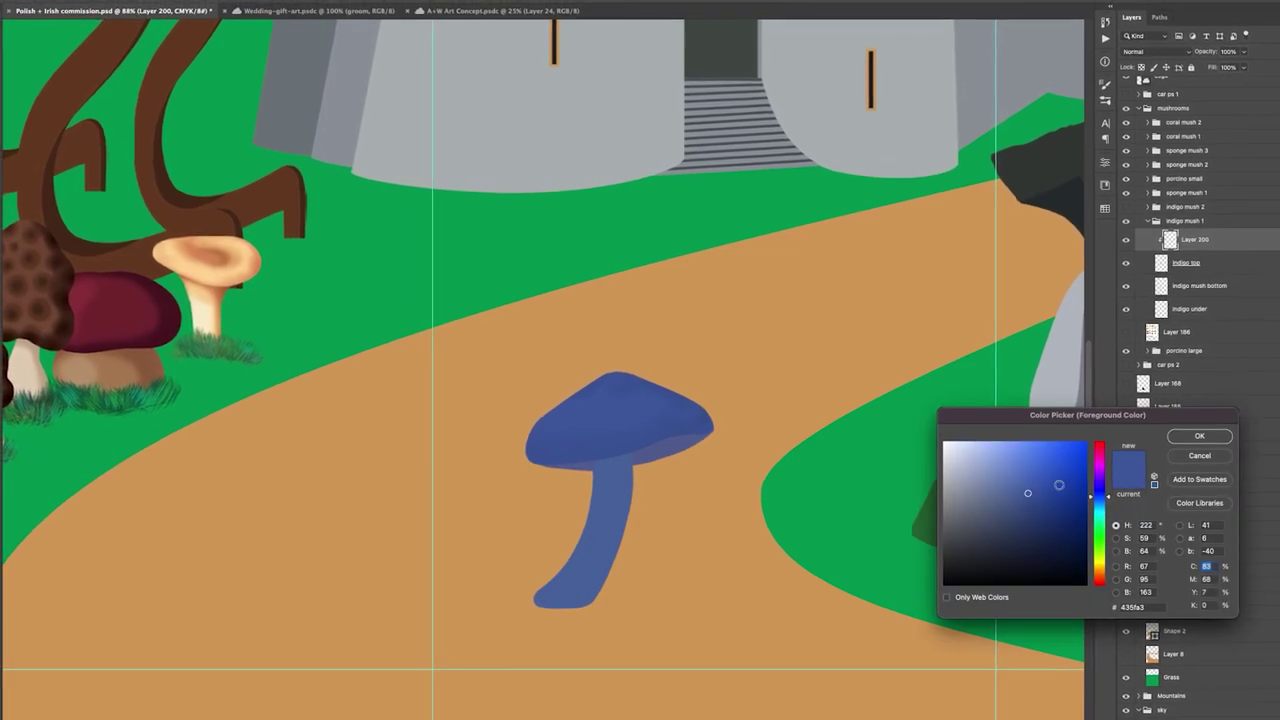
left_click(1028, 500)
left_click(1190, 437)
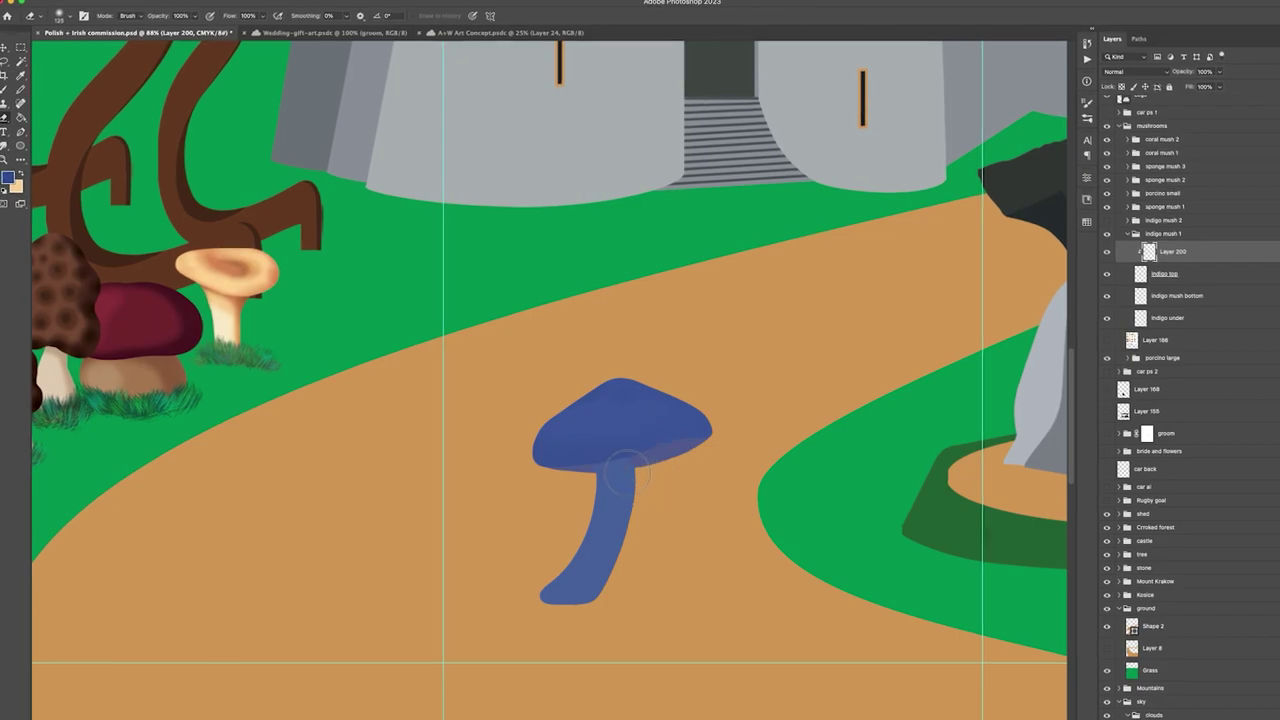
left_click_drag(701, 426, 651, 466)
mouse_move(686, 414)
left_mouse_down()
mouse_move(611, 471)
mouse_move(704, 425)
mouse_move(648, 453)
mouse_move(696, 410)
mouse_move(614, 373)
mouse_move(693, 406)
mouse_move(645, 451)
mouse_move(514, 461)
mouse_move(596, 476)
mouse_move(729, 449)
mouse_move(688, 401)
mouse_move(645, 393)
mouse_move(626, 369)
mouse_move(555, 406)
left_mouse_up()
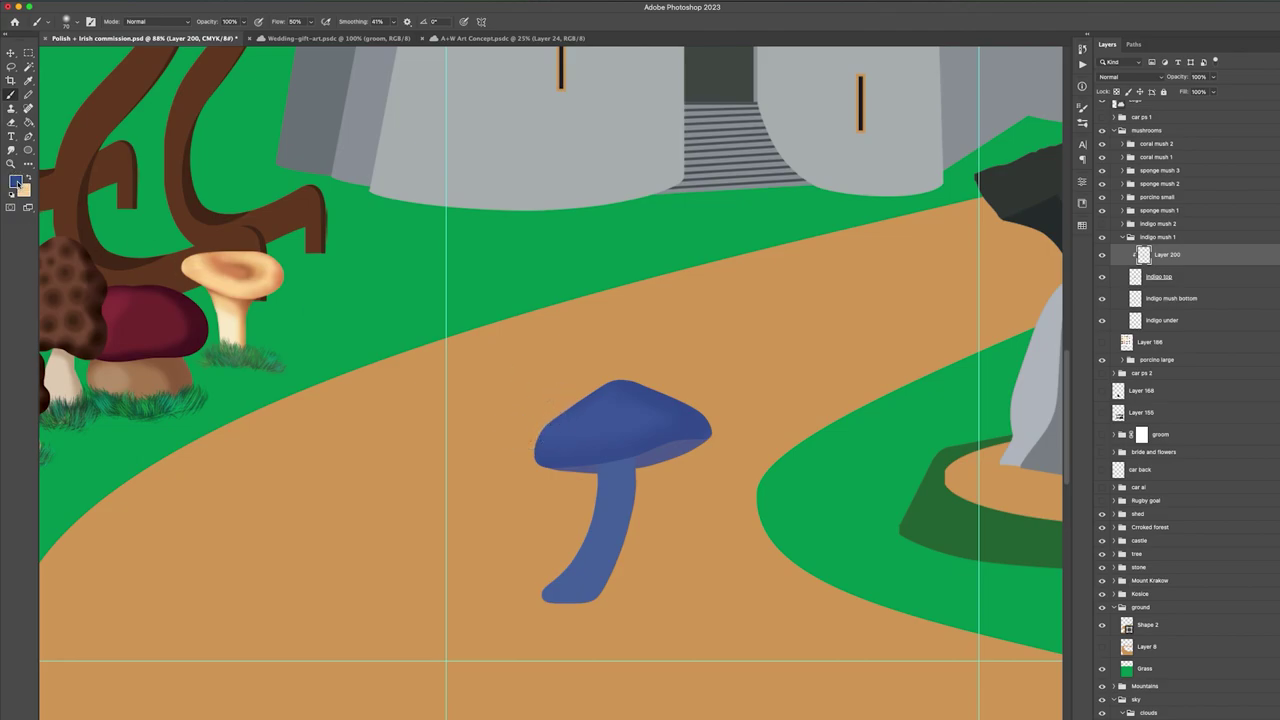
Pick deeper blues and shade the cap's right side, lower rim and the dip around its peak
left_click(16, 181)
left_click(1170, 441)
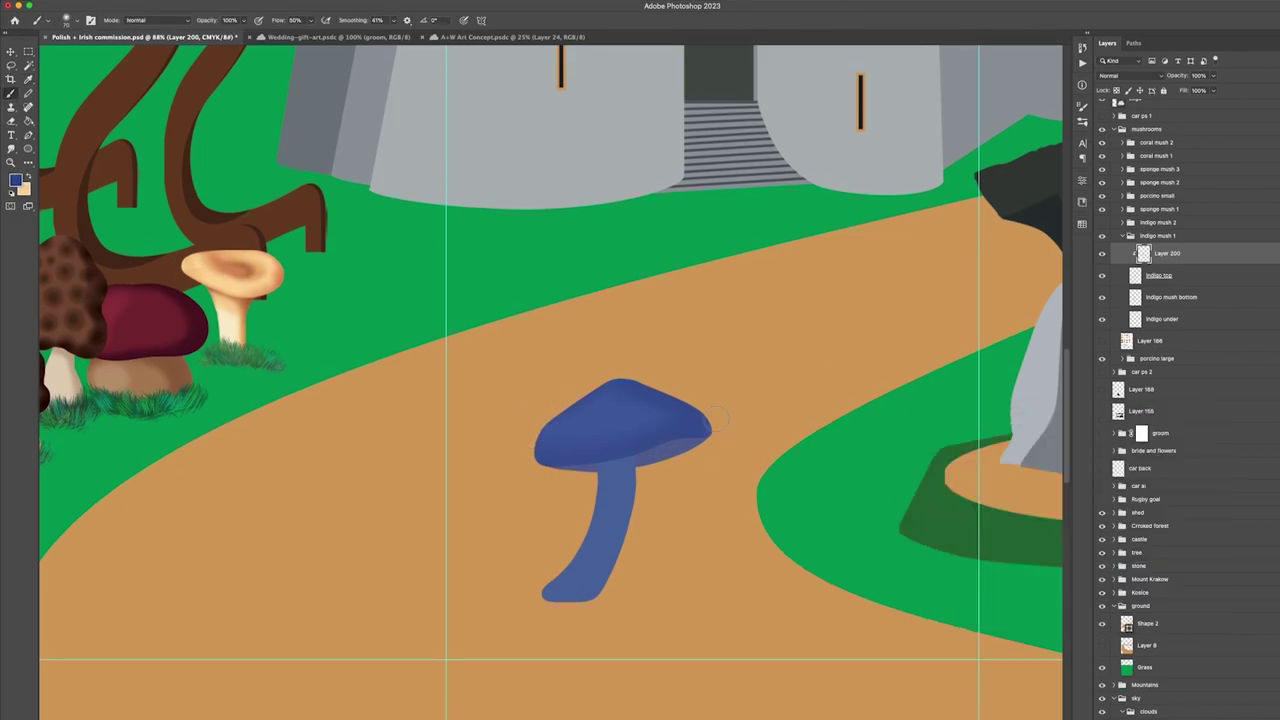
left_click(16, 181)
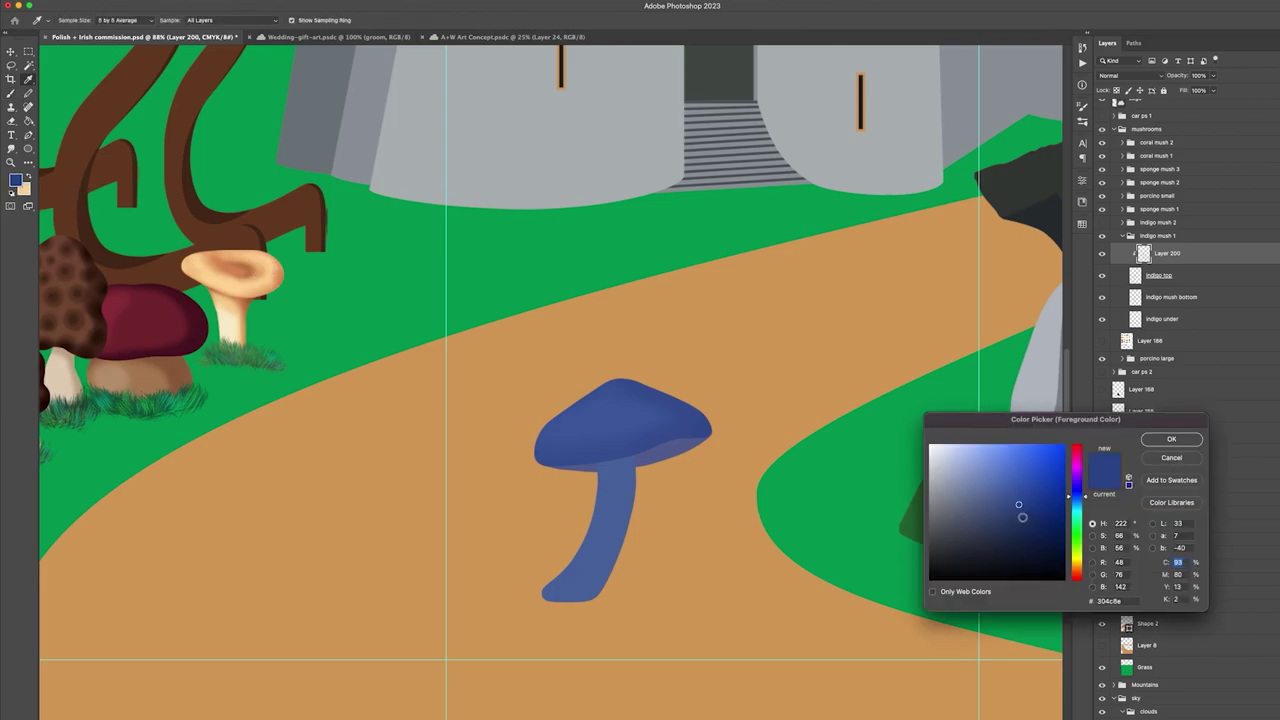
left_click(1170, 441)
mouse_move(701, 389)
left_mouse_down()
mouse_move(713, 421)
mouse_move(648, 374)
mouse_move(711, 413)
mouse_move(703, 406)
mouse_move(708, 463)
mouse_move(702, 440)
mouse_move(594, 468)
left_mouse_up()
mouse_move(704, 442)
left_mouse_down()
mouse_move(502, 469)
mouse_move(520, 455)
mouse_move(571, 482)
mouse_move(570, 463)
mouse_move(700, 446)
left_mouse_up()
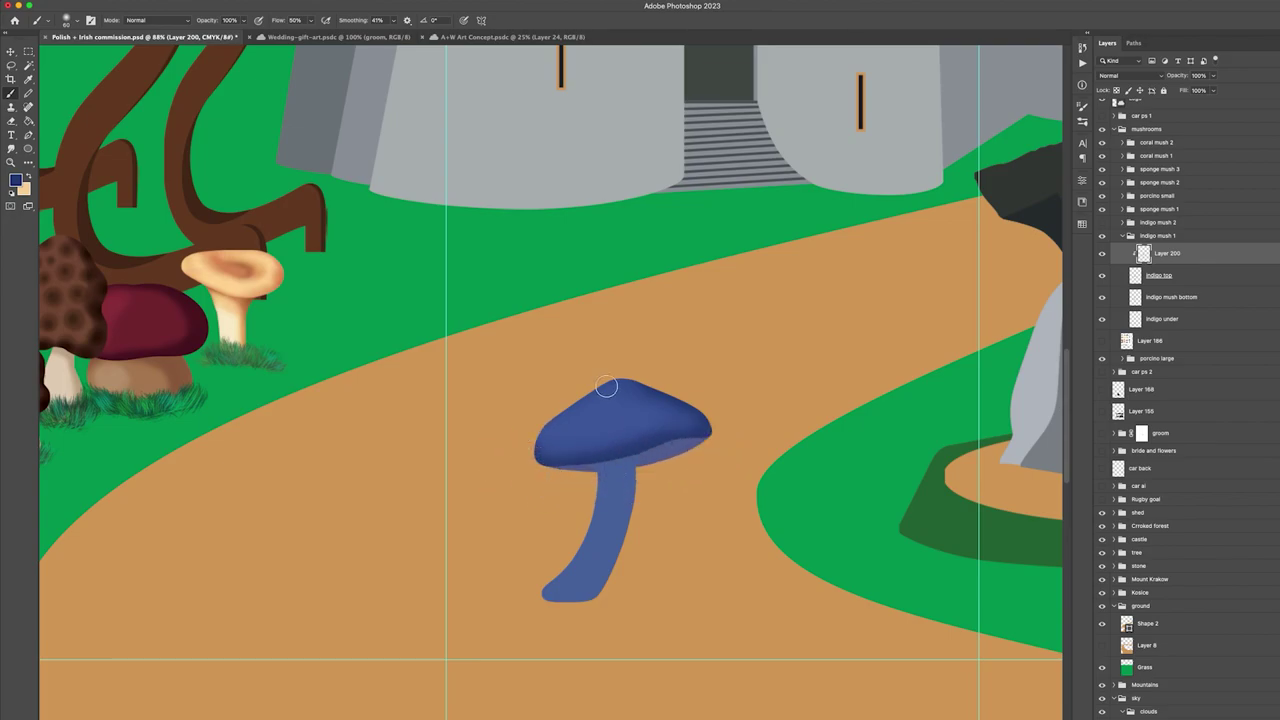
mouse_move(630, 393)
left_mouse_down()
mouse_move(668, 392)
mouse_move(593, 383)
mouse_move(645, 381)
mouse_move(715, 422)
mouse_move(608, 396)
left_mouse_up()
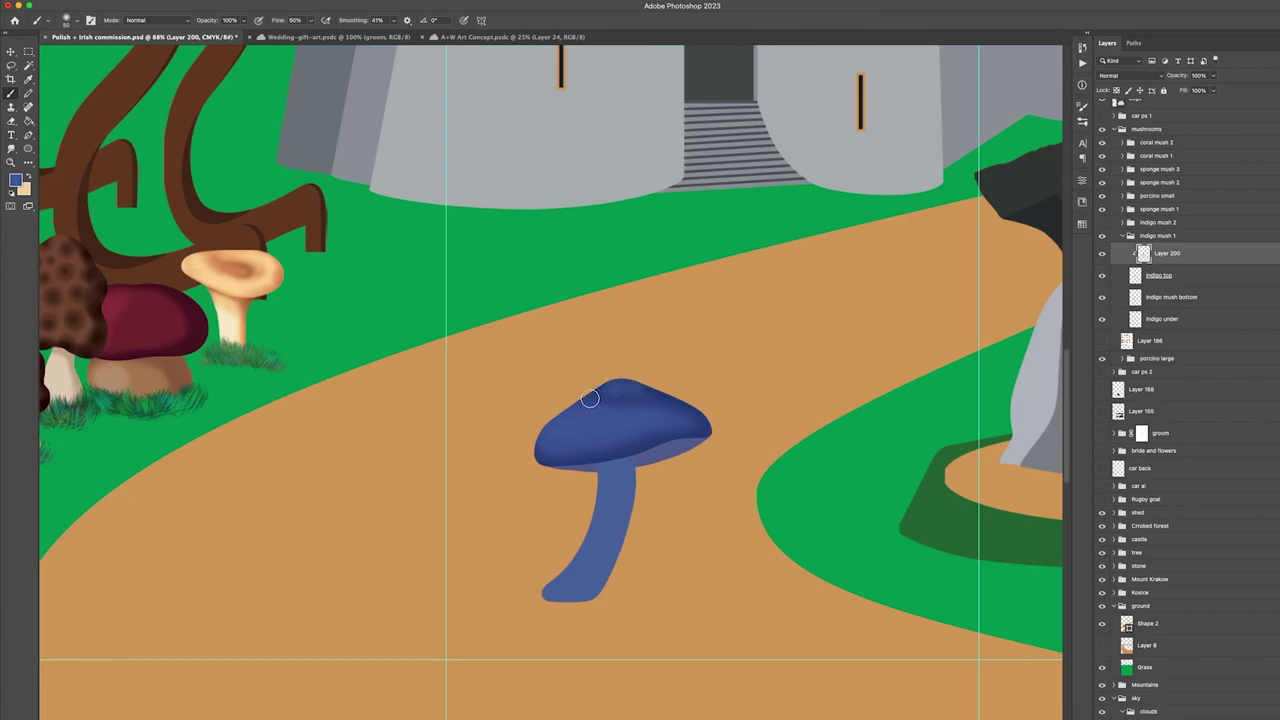
mouse_move(590, 398)
left_mouse_down()
mouse_move(637, 395)
mouse_move(604, 394)
left_mouse_up()
Sample the cap's shadow colour, make it darker and deepen the shading along the cap's lower right rim
left_click(692, 428, "alt")
left_click(15, 181)
left_click(1154, 447)
left_click_drag(714, 446, 620, 463)
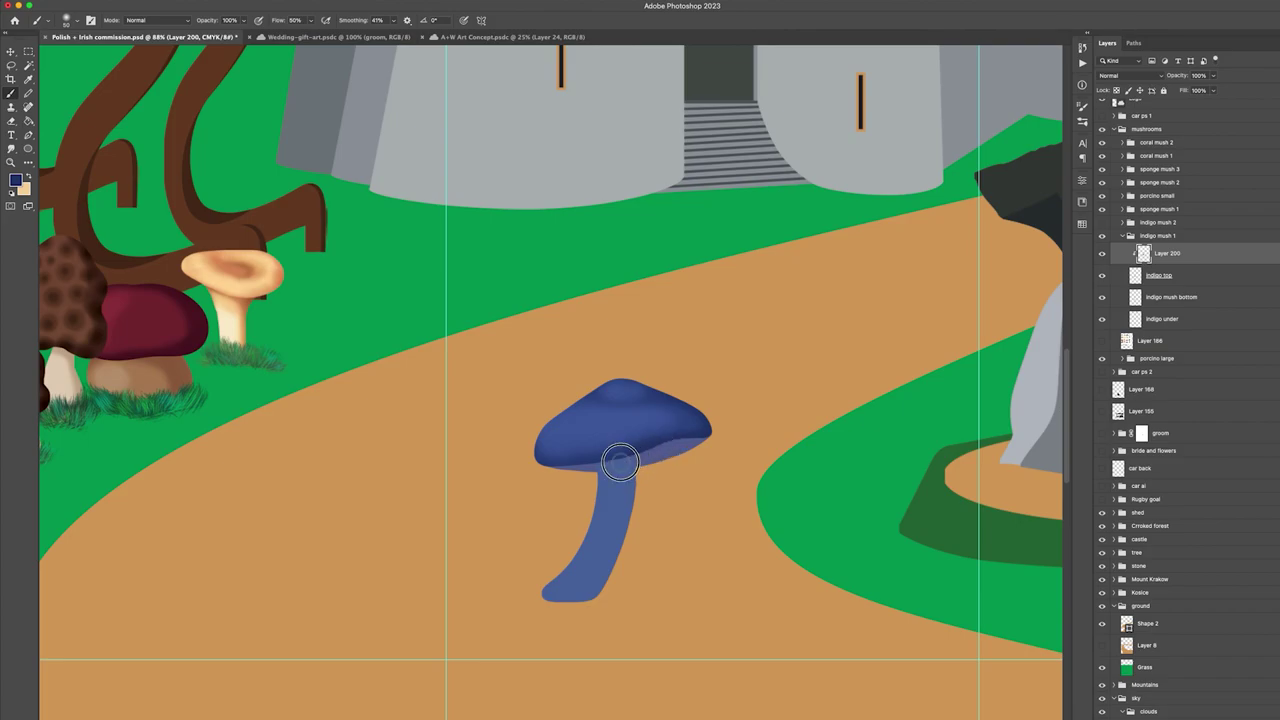
left_click_drag(714, 434, 560, 471)
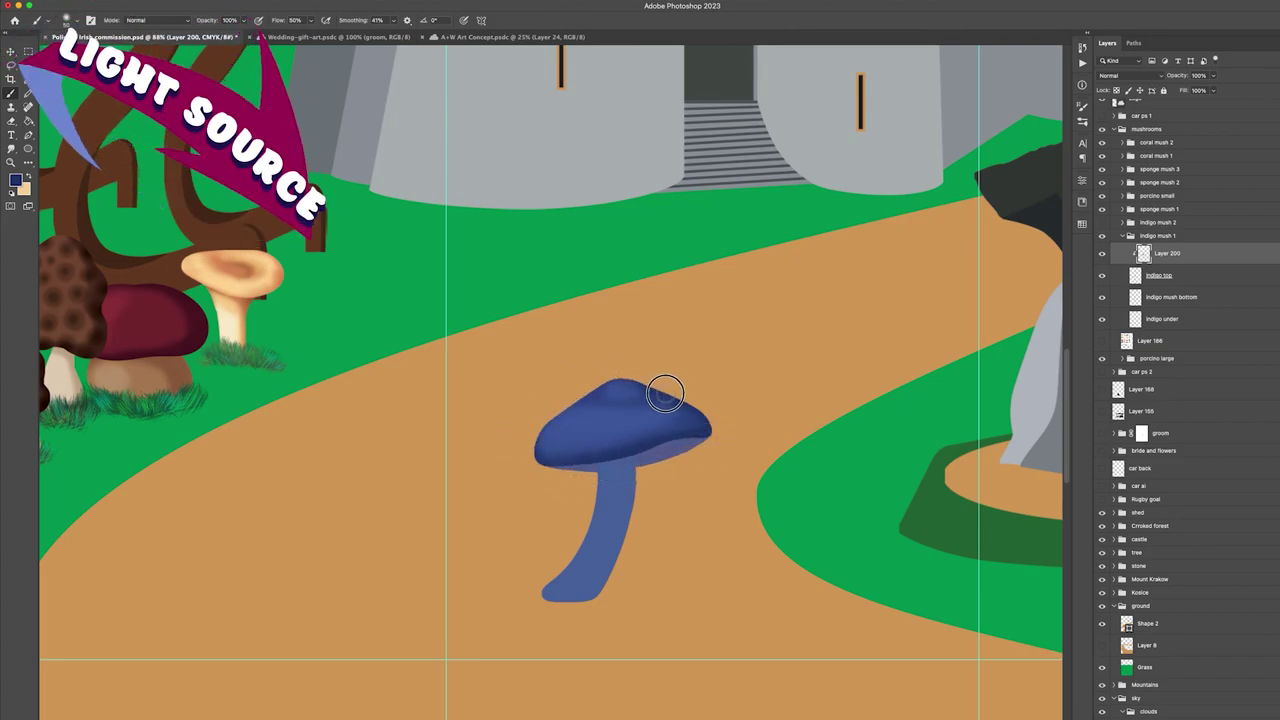
mouse_move(712, 428)
left_mouse_down()
mouse_move(670, 435)
mouse_move(683, 414)
mouse_move(697, 439)
mouse_move(663, 443)
left_mouse_up()
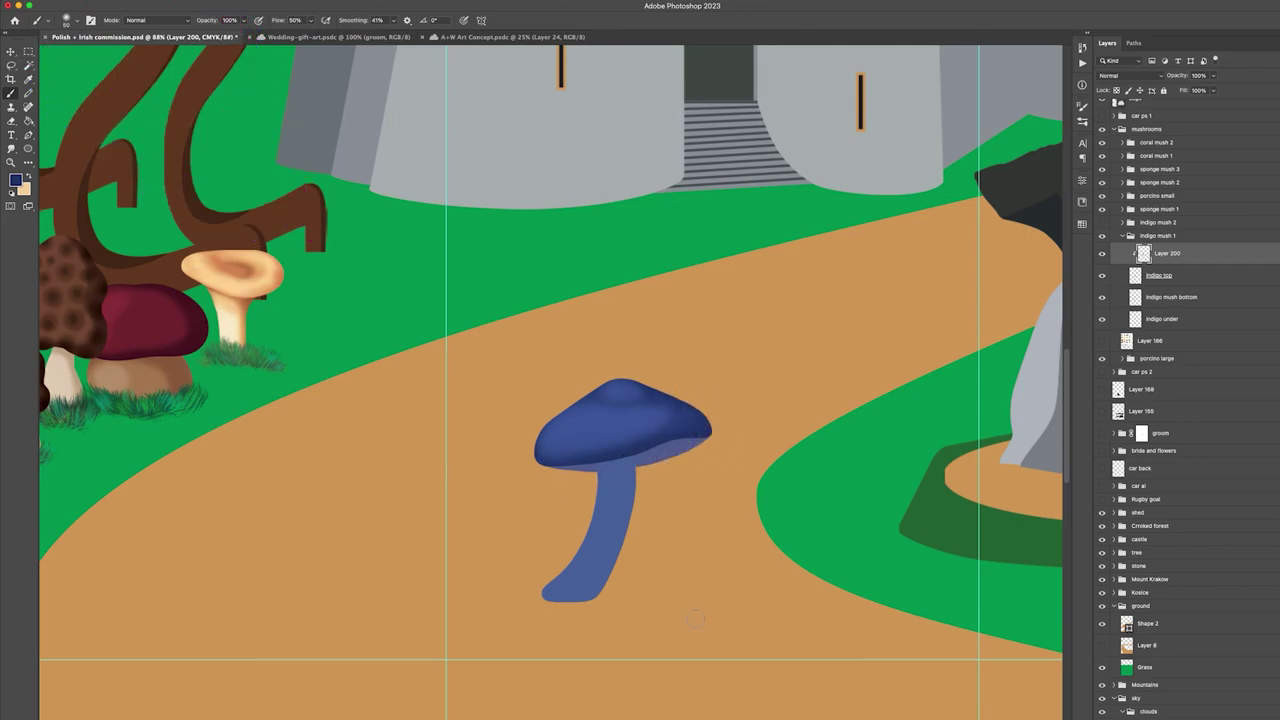
Add a new layer above "Indigo mush bottom" and clip it to that layer
left_click(1211, 299)
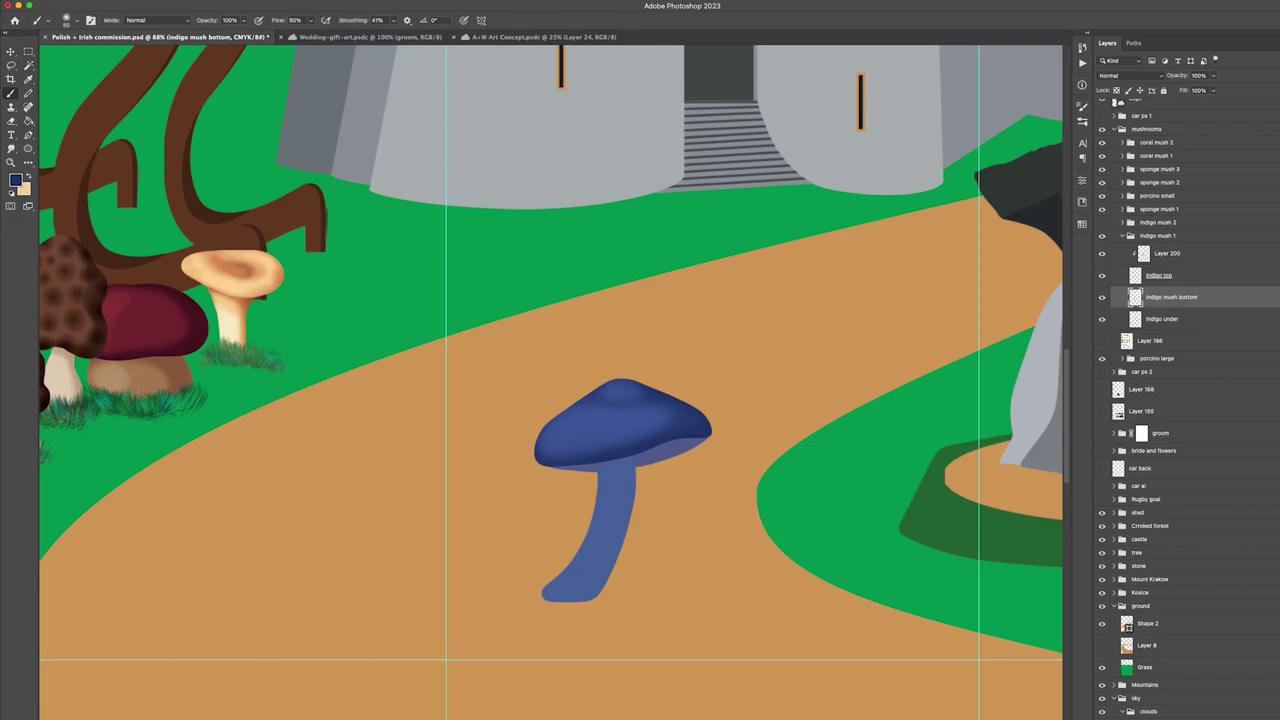
key("alt+shift+super+n")
right_click(1193, 305)
left_click(1212, 455)
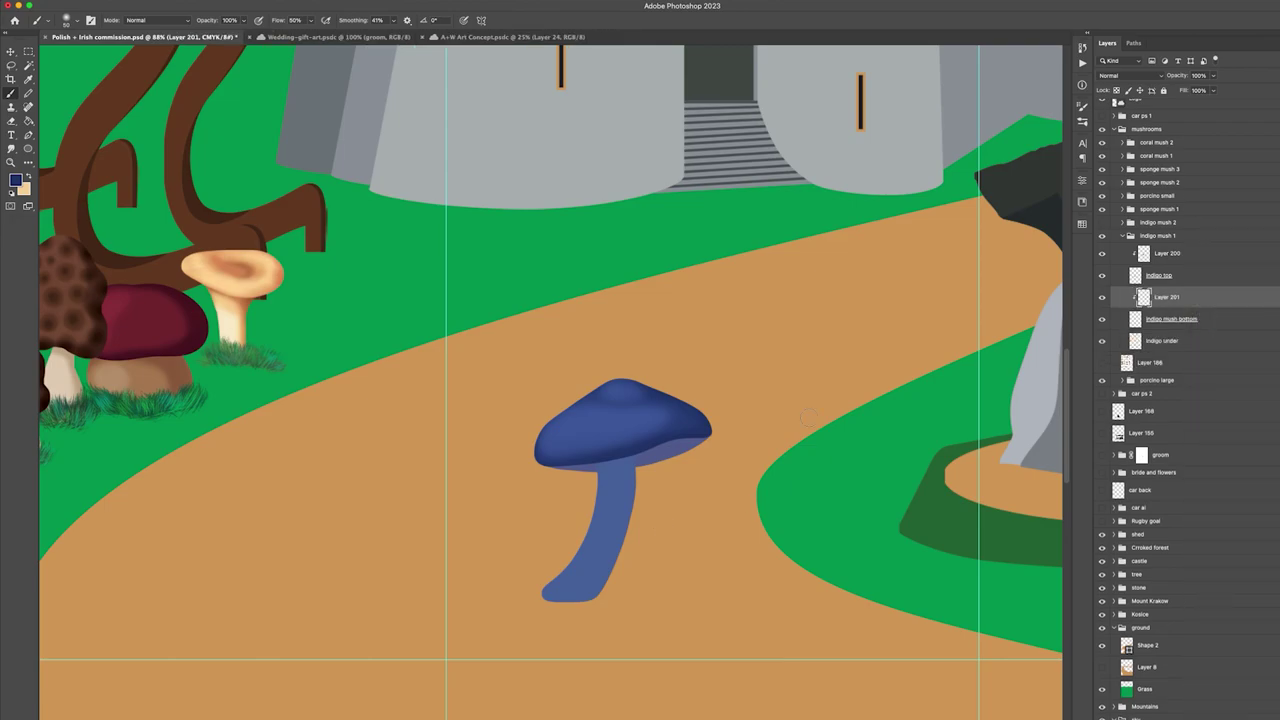
Sample the stem's blue, choose a darker shade and brush soft shadows down the stem from the cap to the base
left_click(622, 506, "alt")
left_click(16, 181)
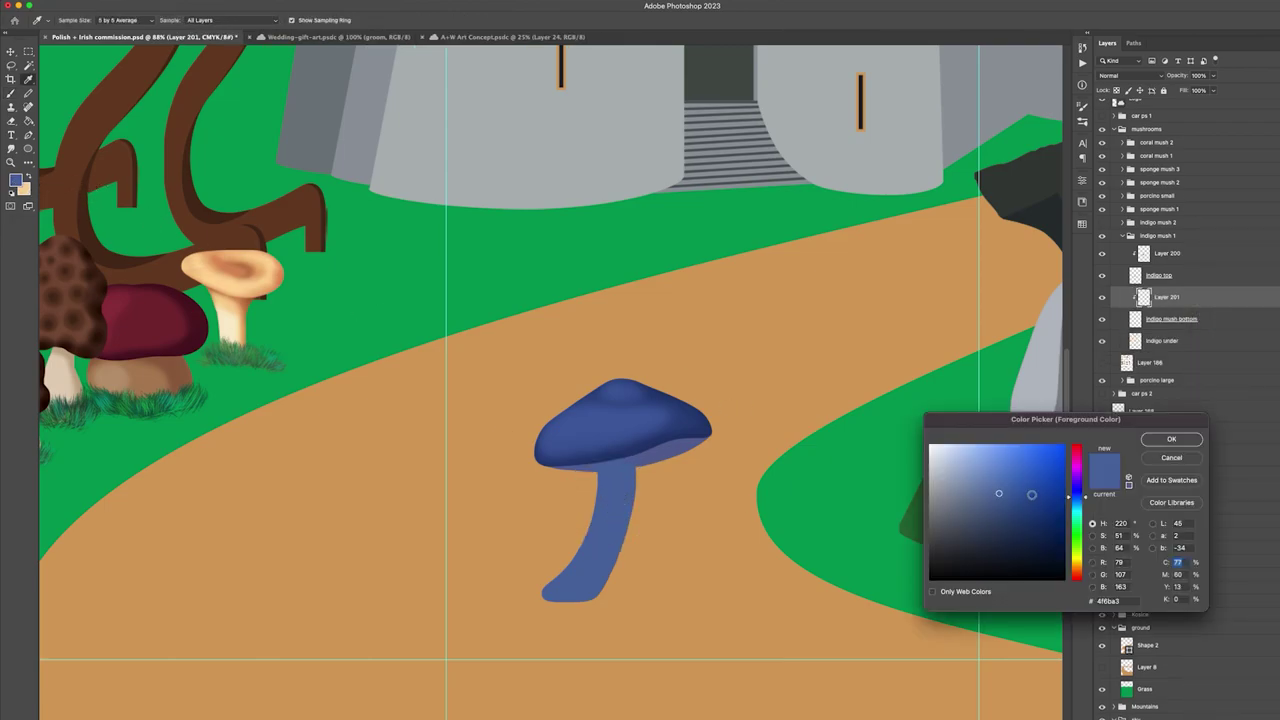
left_click(1171, 439)
key("b")
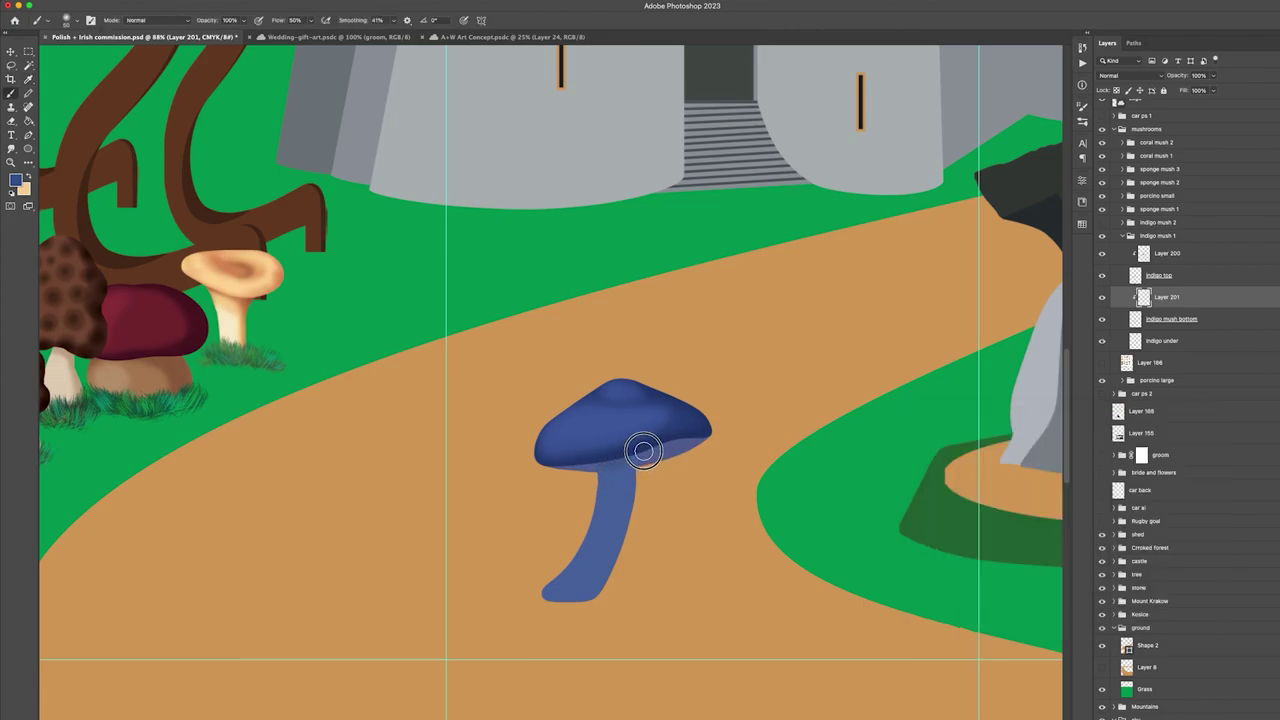
mouse_move(603, 463)
left_mouse_down()
mouse_move(633, 469)
mouse_move(596, 461)
mouse_move(648, 495)
mouse_move(618, 491)
mouse_move(633, 502)
mouse_move(622, 458)
mouse_move(612, 576)
mouse_move(608, 463)
mouse_move(580, 608)
mouse_move(627, 538)
mouse_move(526, 612)
mouse_move(634, 515)
mouse_move(641, 474)
mouse_move(543, 598)
left_mouse_up()
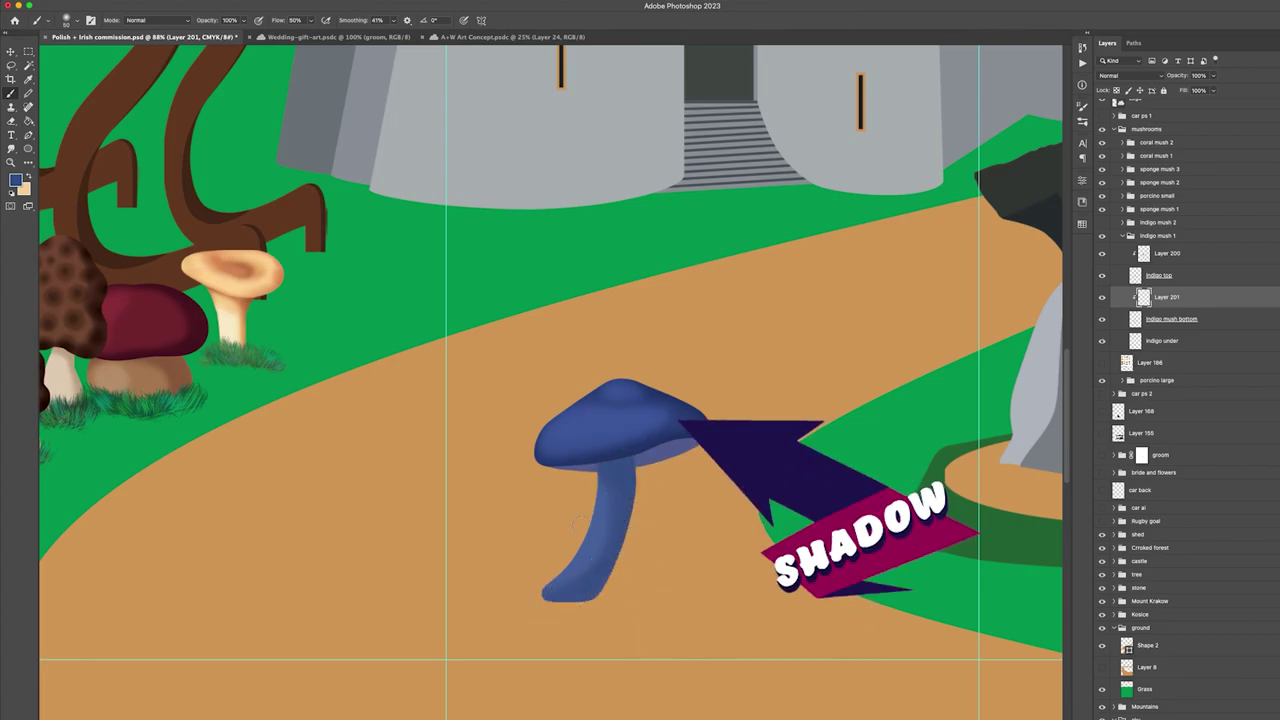
Set the foreground colour to #617eb8 and brush a lighter highlight down the middle of the stem
left_click(15, 185)
left_click(994, 482)
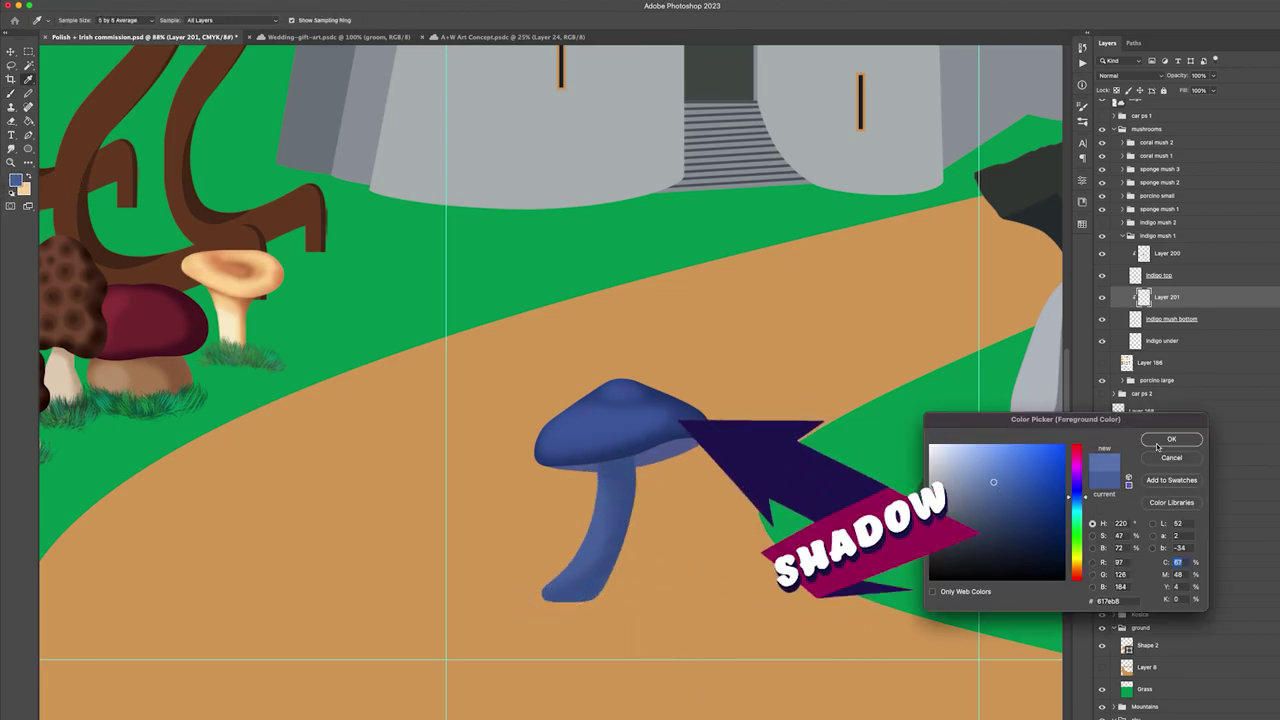
left_click(1157, 442)
mouse_move(603, 483)
left_mouse_down()
mouse_move(570, 563)
mouse_move(555, 529)
mouse_move(600, 491)
mouse_move(570, 567)
left_mouse_up()
On Layer 200, paint soft light-blue highlights on the cap's peak and left slope, undoing the first stroke and readjusting the colour
left_click(1188, 255)
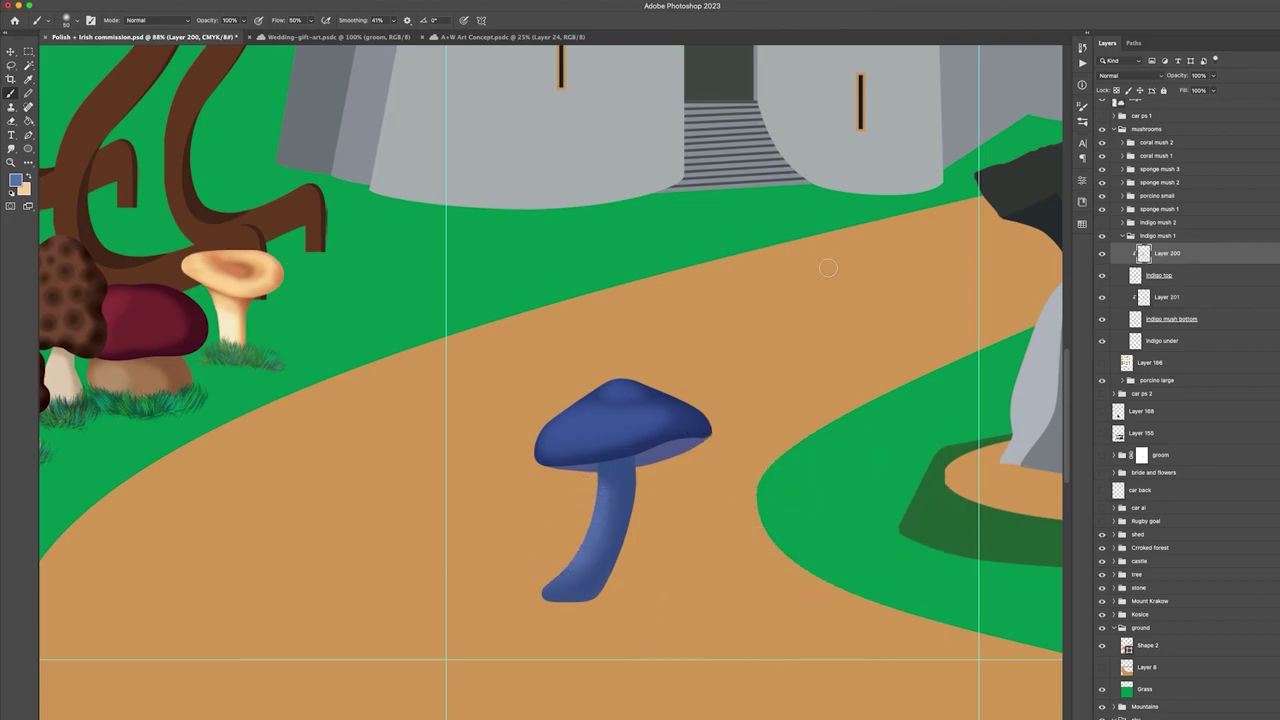
mouse_move(611, 391)
left_mouse_down()
mouse_move(557, 429)
mouse_move(538, 407)
left_mouse_up()
key("super+z")
left_click(15, 179)
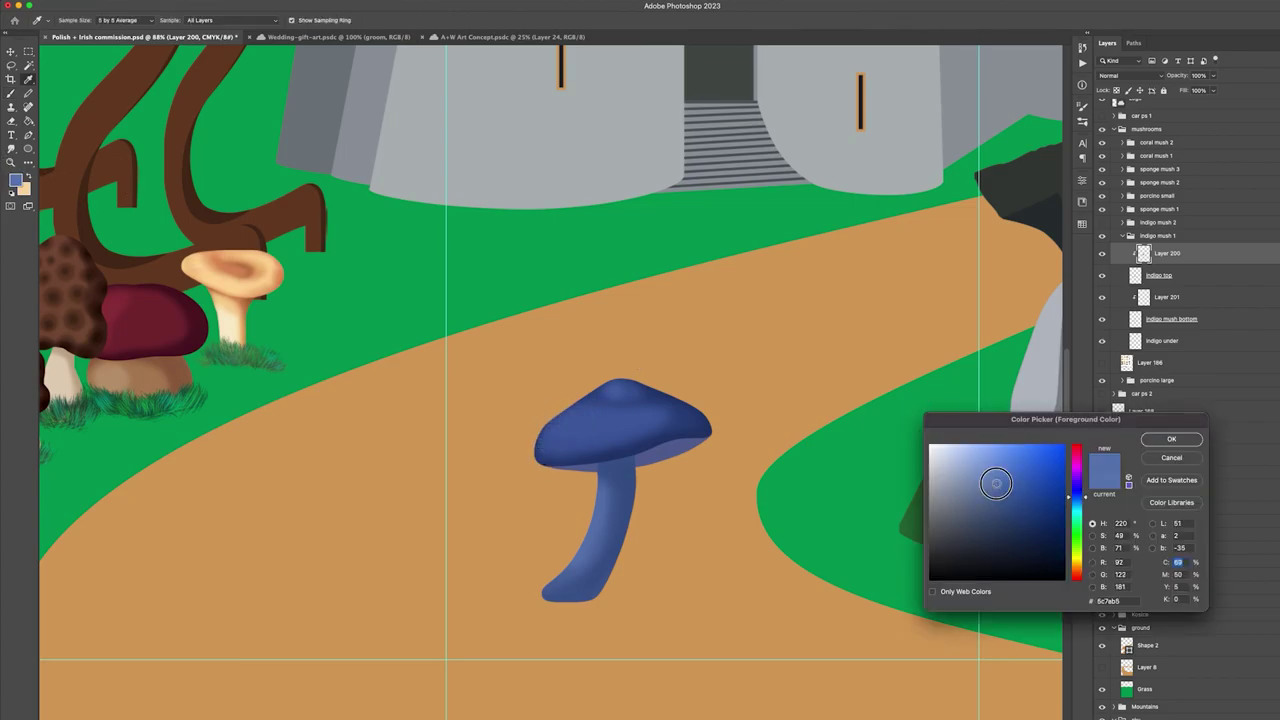
left_click(1171, 439)
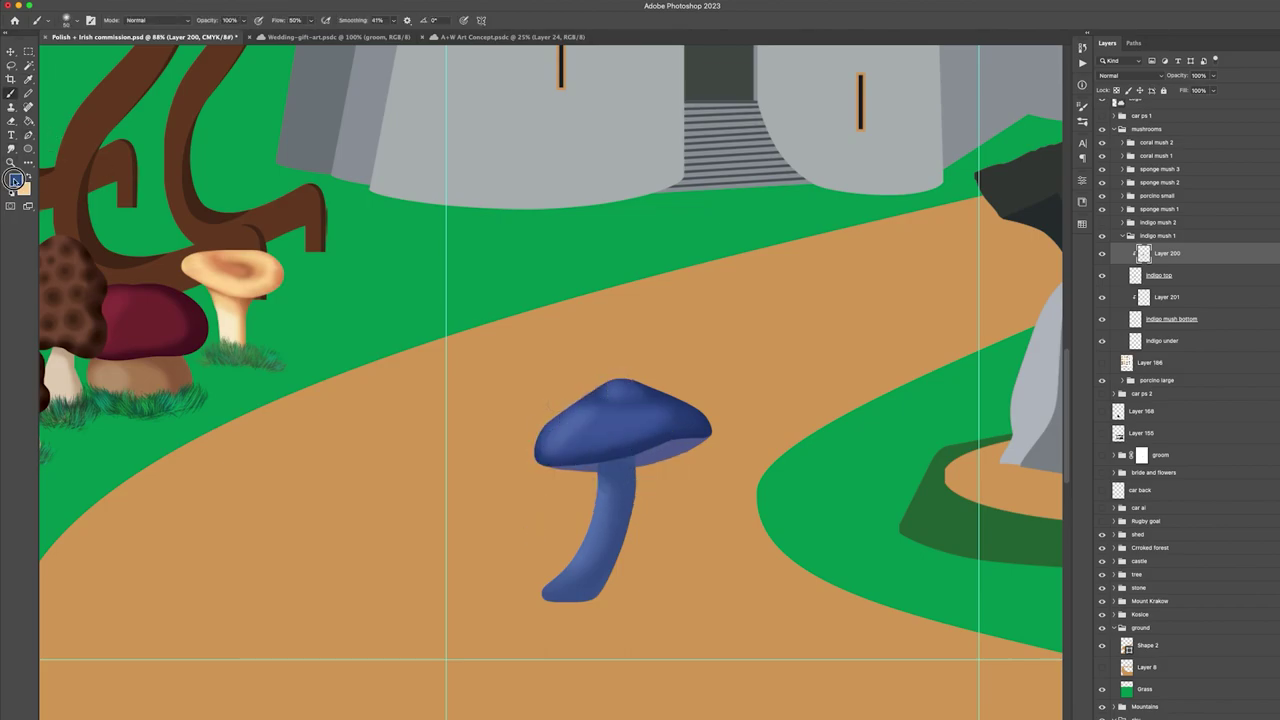
Set the foreground colour to dark blue #294375 and paint the cap's shadow across the stem's top on Layer 201
left_click(15, 179)
left_click_drag(1017, 516, 1013, 511)
left_click(1171, 439)
left_click(1179, 305)
mouse_move(598, 462)
left_mouse_down()
mouse_move(615, 458)
mouse_move(593, 463)
mouse_move(631, 469)
mouse_move(626, 478)
left_mouse_up()
Choose a darker blue and, with a smaller brush on Layer 201, deepen the cap's shadow across the top of the stem
left_click(15, 180)
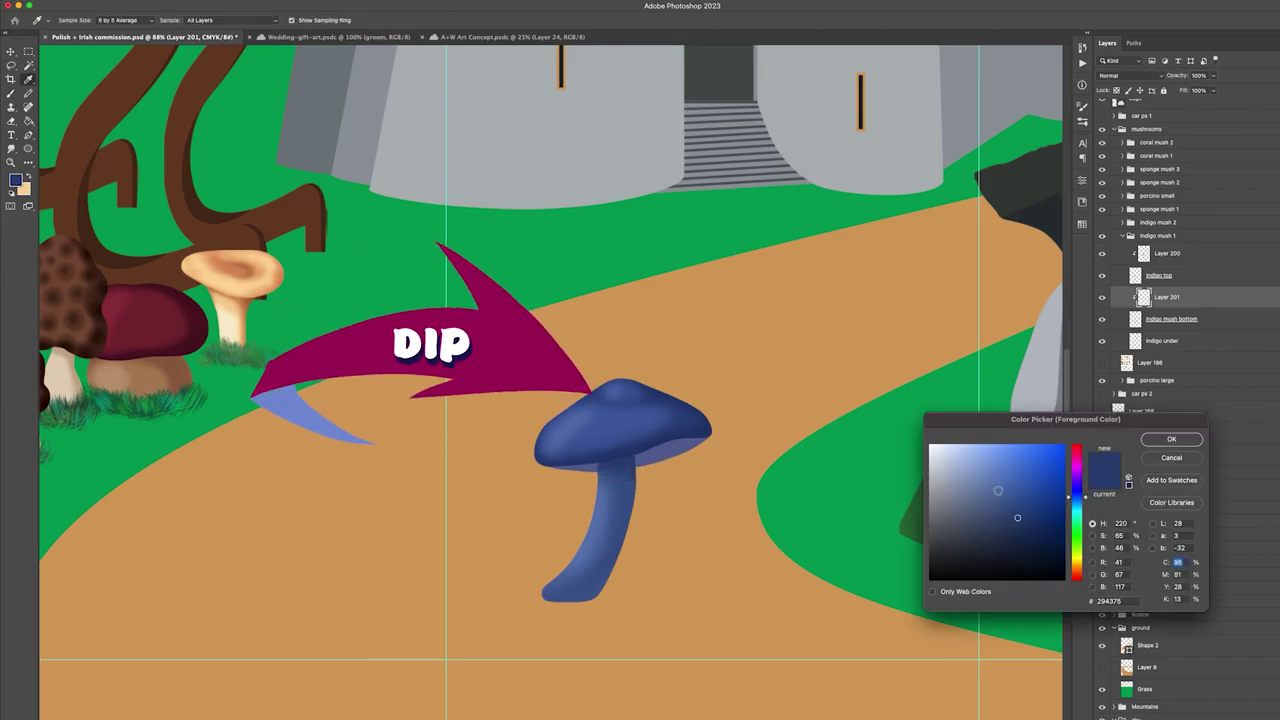
left_click(1020, 530)
left_click(1171, 439)
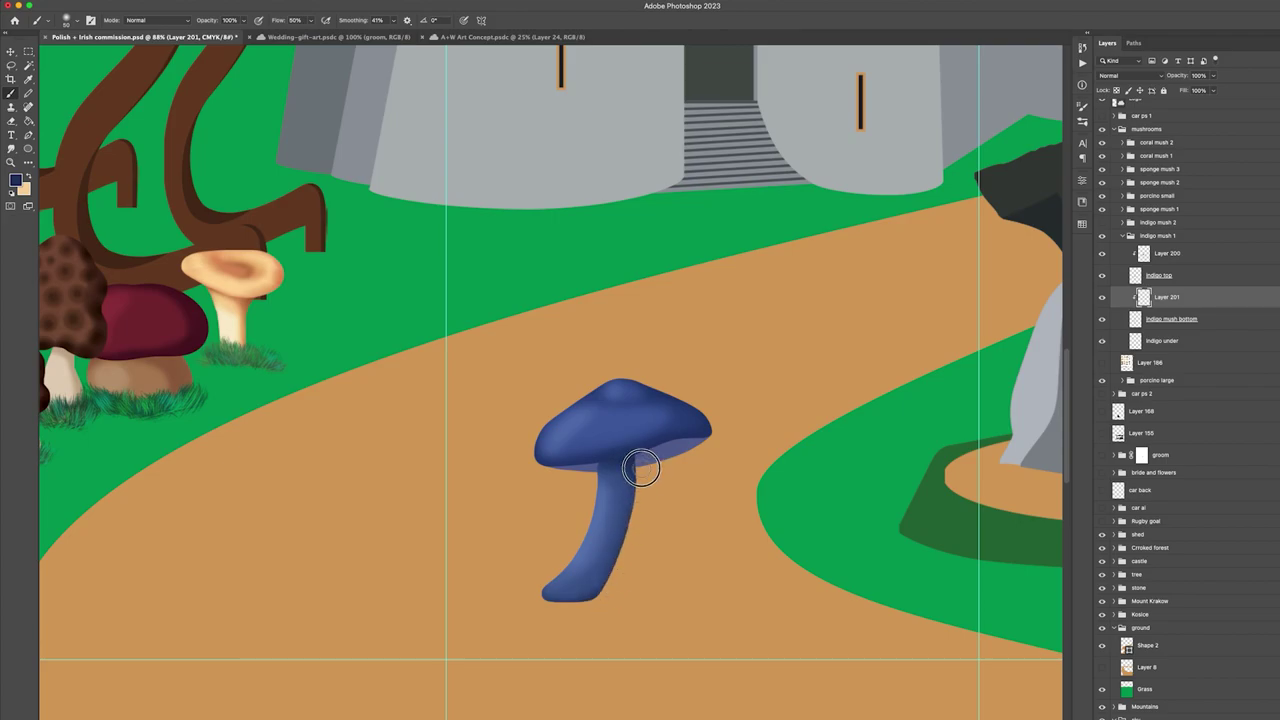
key("bracketleft")
key("bracketleft")
left_click(603, 452, "alt")
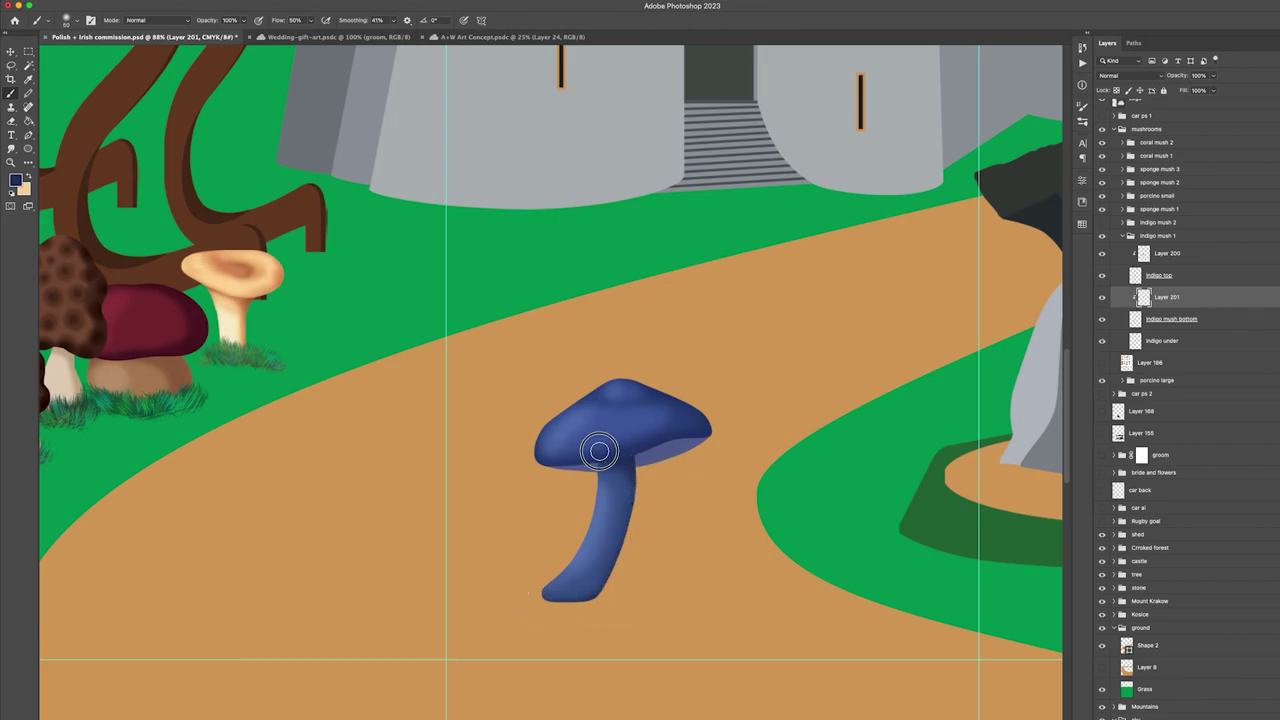
Add a new layer above the indigo under layer and clip it to that layer
left_click(1209, 340)
left_click(1240, 718)
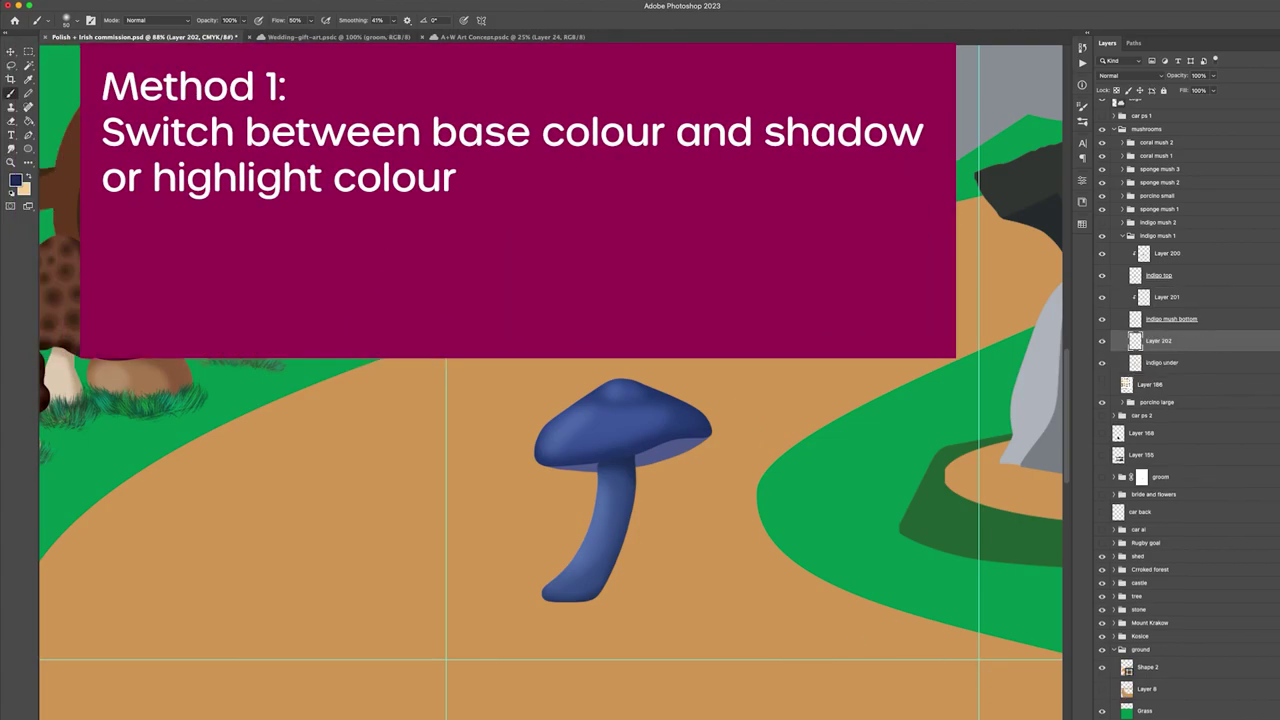
right_click(1231, 347)
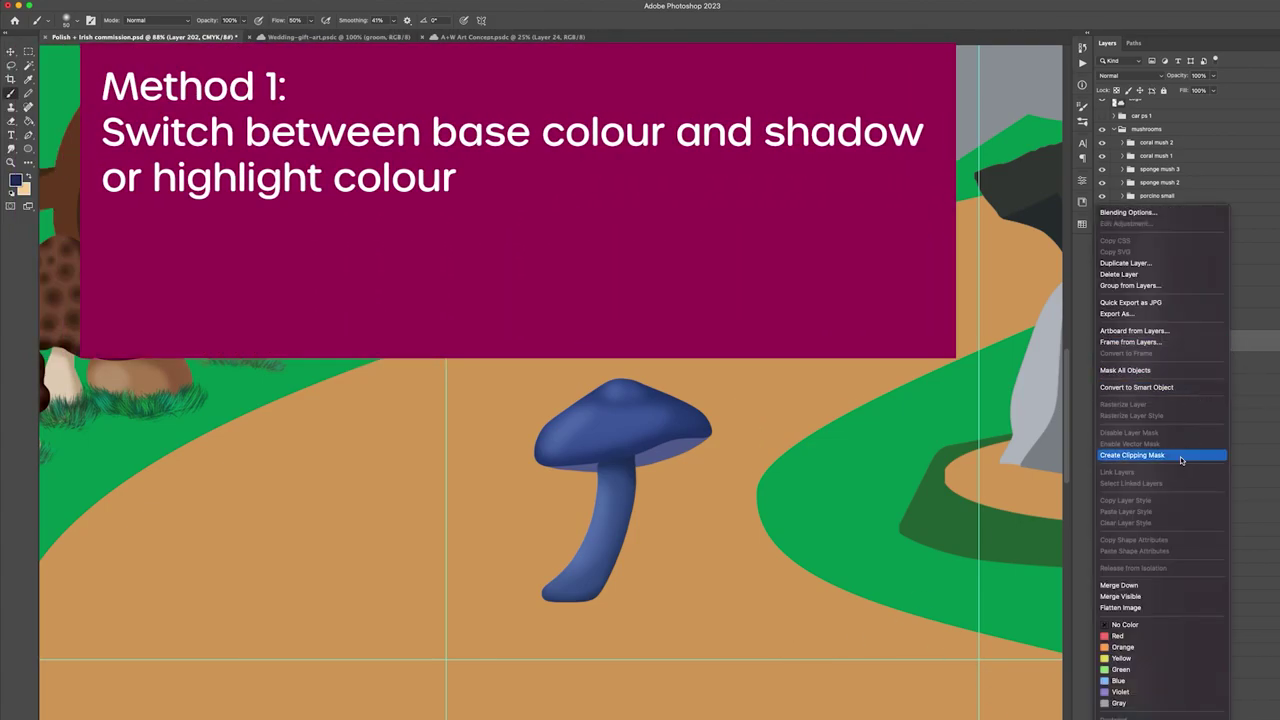
left_click(1188, 449)
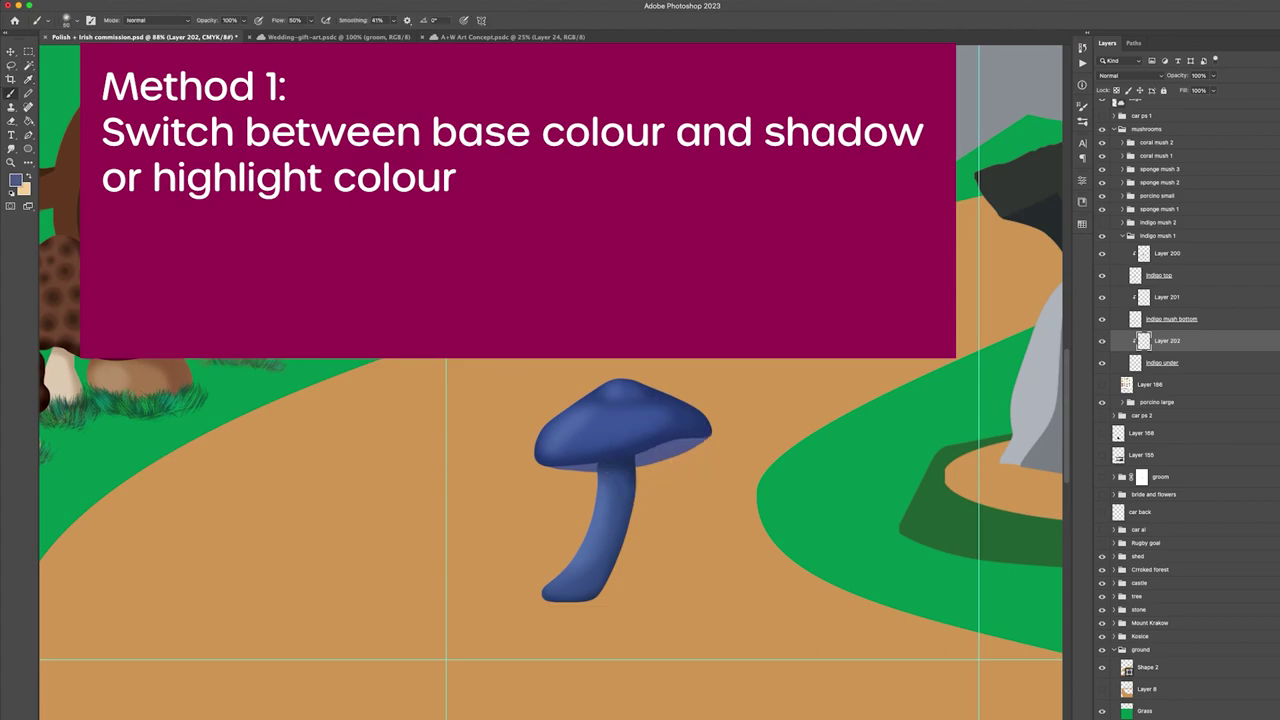
Pick a darker blue and brush soft shadows along the cap's underside on Layer 202, undoing unwanted strokes and repainting them
left_click(13, 181)
left_click(997, 518)
left_click(1168, 442)
mouse_move(636, 446)
left_mouse_down()
mouse_move(708, 434)
mouse_move(585, 458)
mouse_move(649, 469)
mouse_move(708, 430)
mouse_move(570, 497)
left_mouse_up()
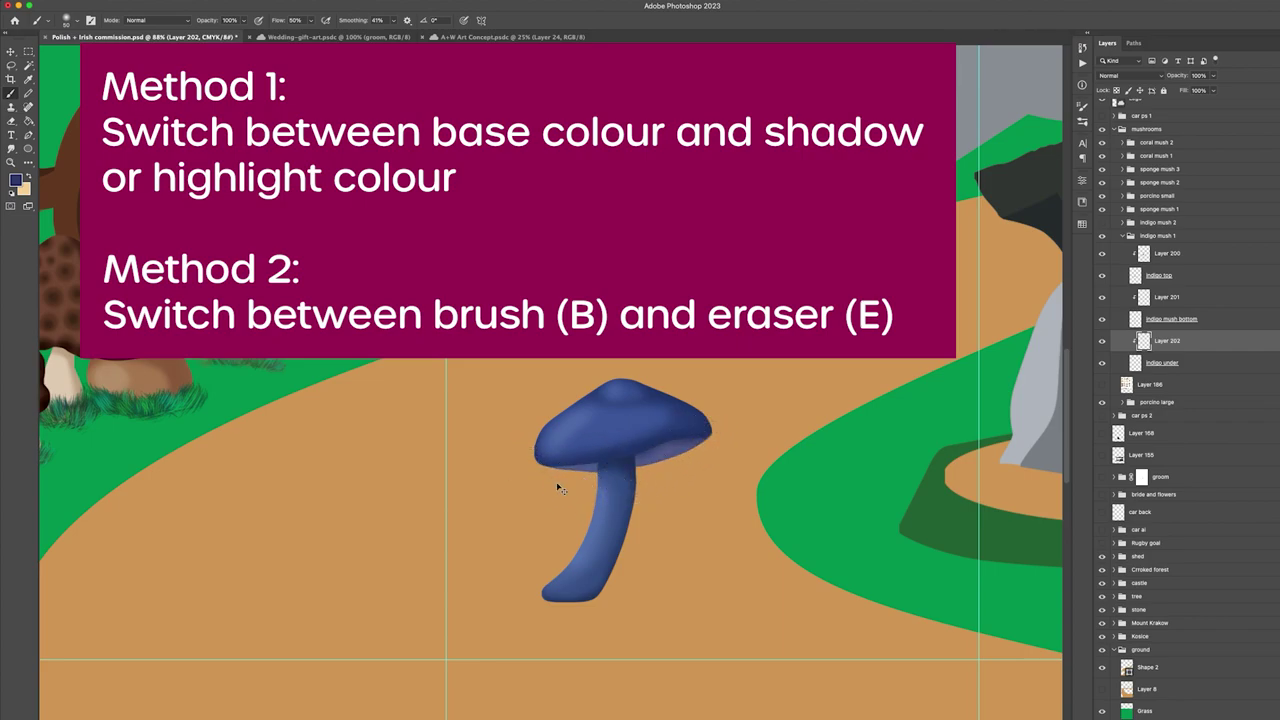
mouse_move(707, 432)
left_mouse_down()
mouse_move(557, 471)
mouse_move(694, 437)
mouse_move(511, 461)
left_mouse_up()
key("super+z")
key("super+z")
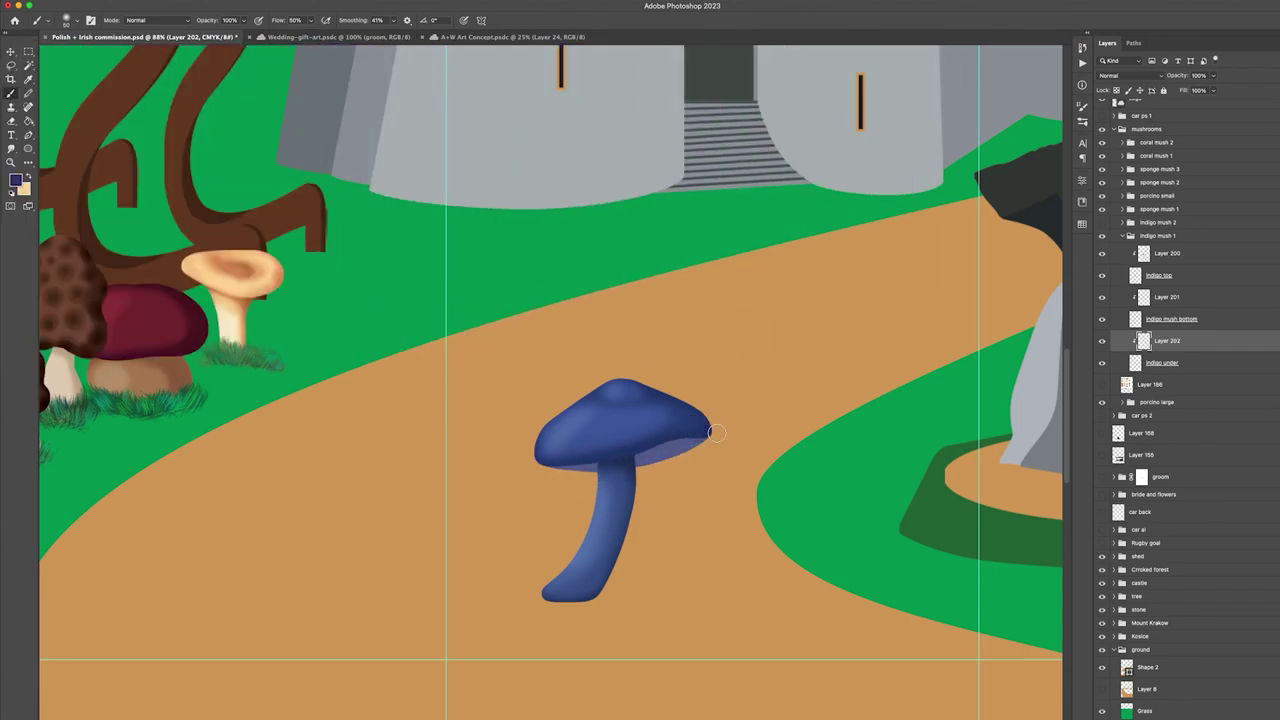
left_click_drag(706, 432, 620, 455)
key("super+z")
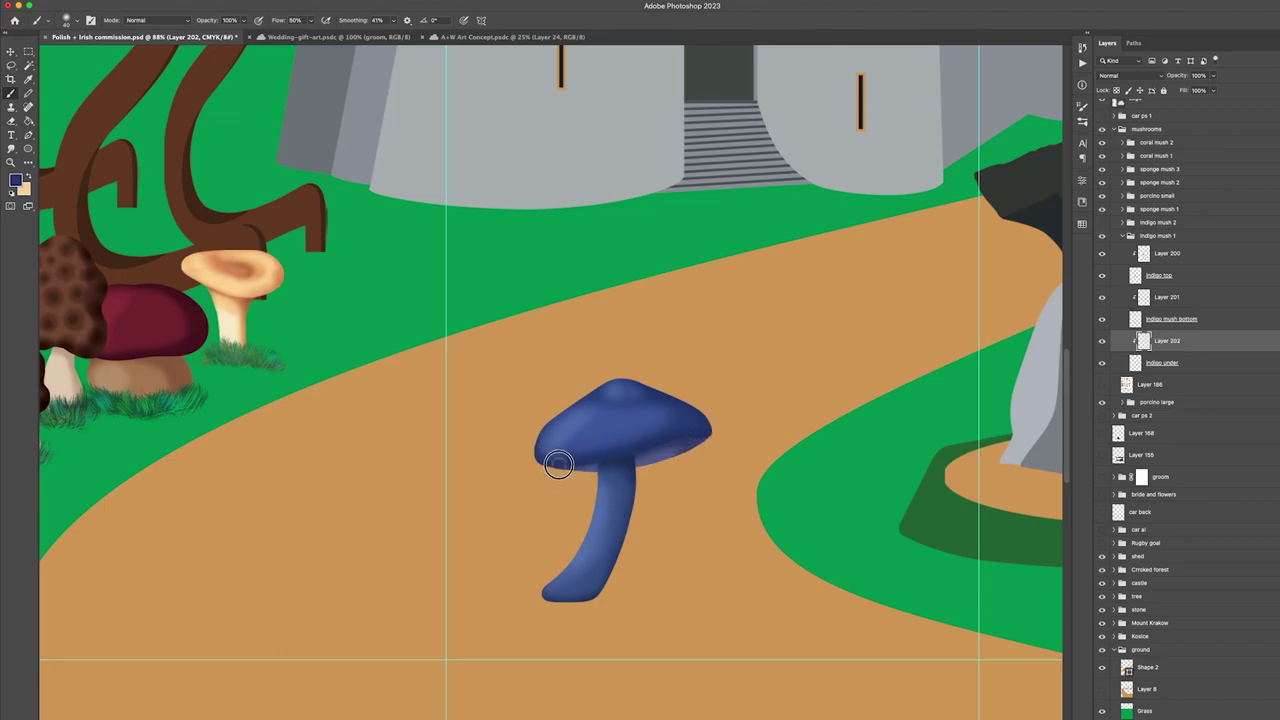
left_click_drag(558, 464, 548, 486)
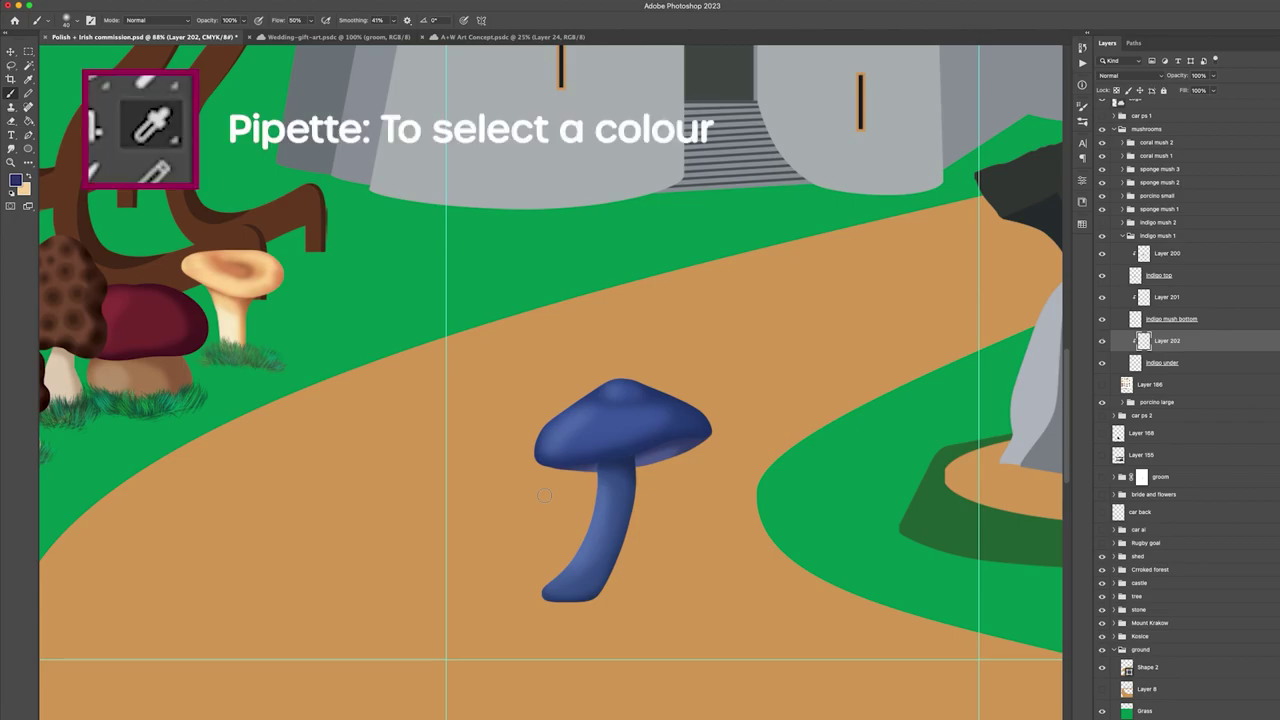
Sample the stem's light blue and brush highlights on the lower stem on Layer 201 and on the cap on Layer 200
left_click(601, 503, "alt")
left_click(1196, 298)
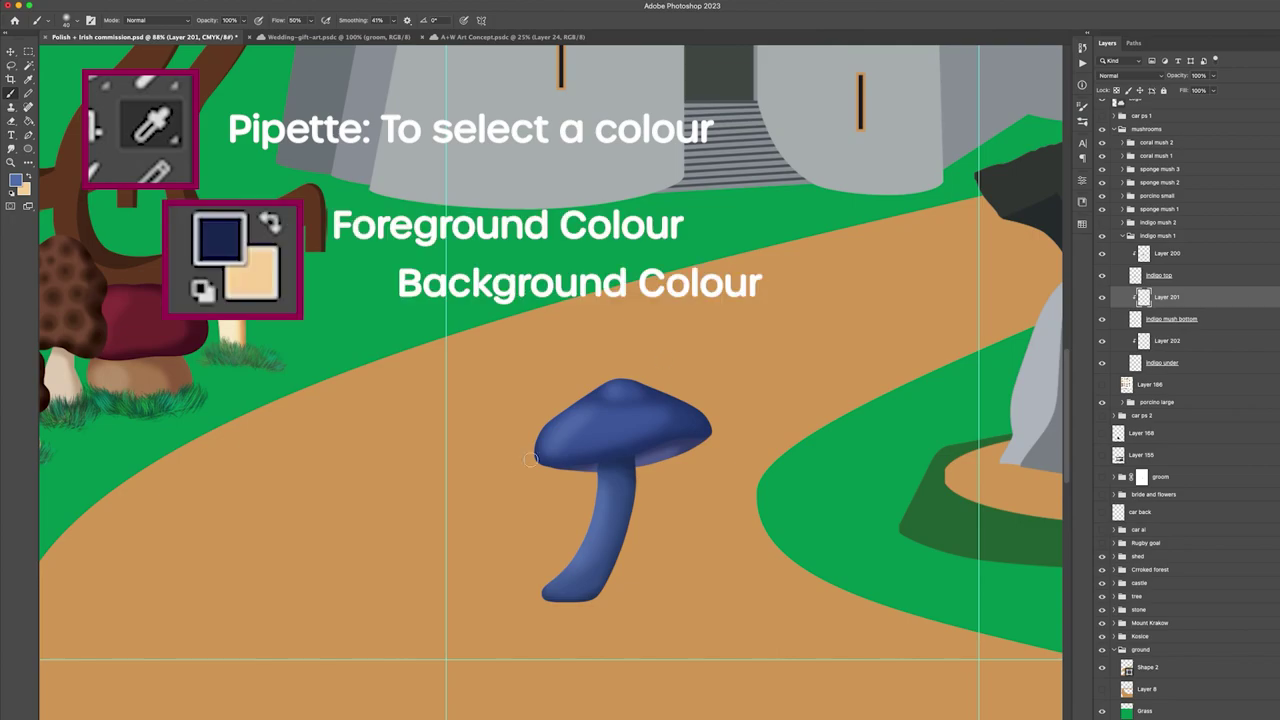
left_click_drag(592, 556, 576, 565)
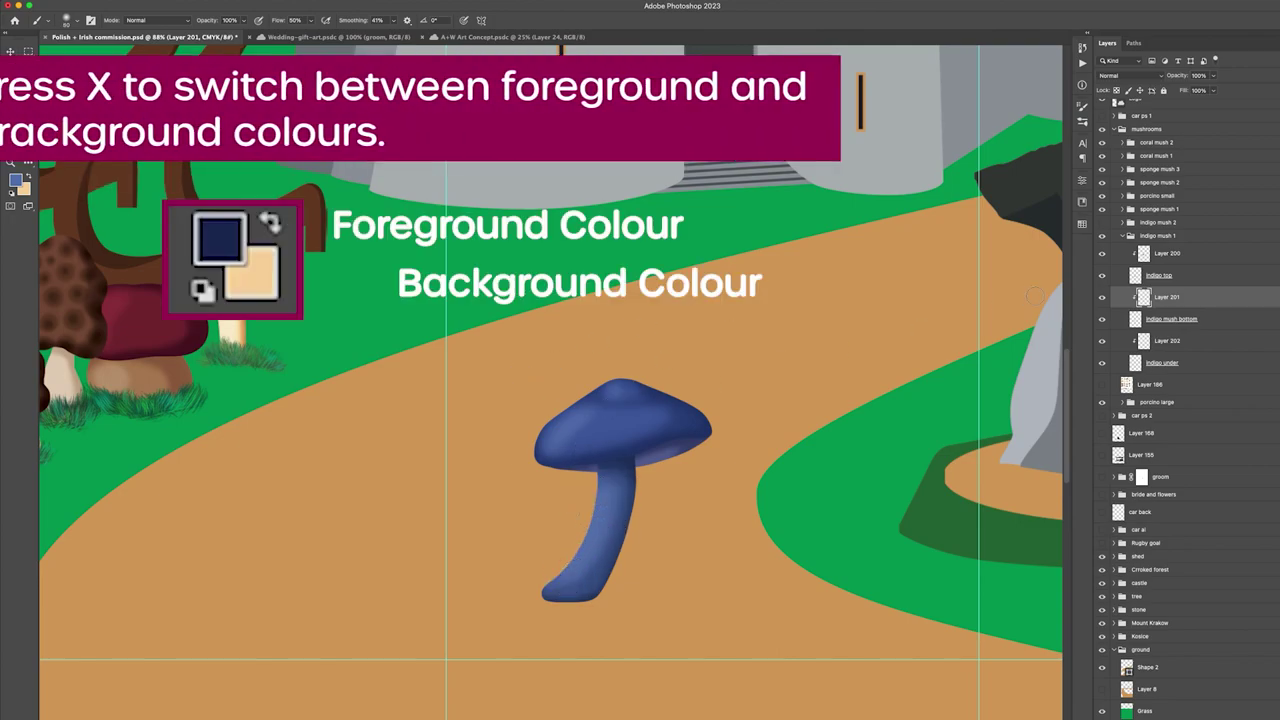
left_click(1190, 254)
mouse_move(576, 426)
left_mouse_down()
mouse_move(560, 423)
mouse_move(586, 420)
mouse_move(563, 443)
mouse_move(618, 389)
left_mouse_up()
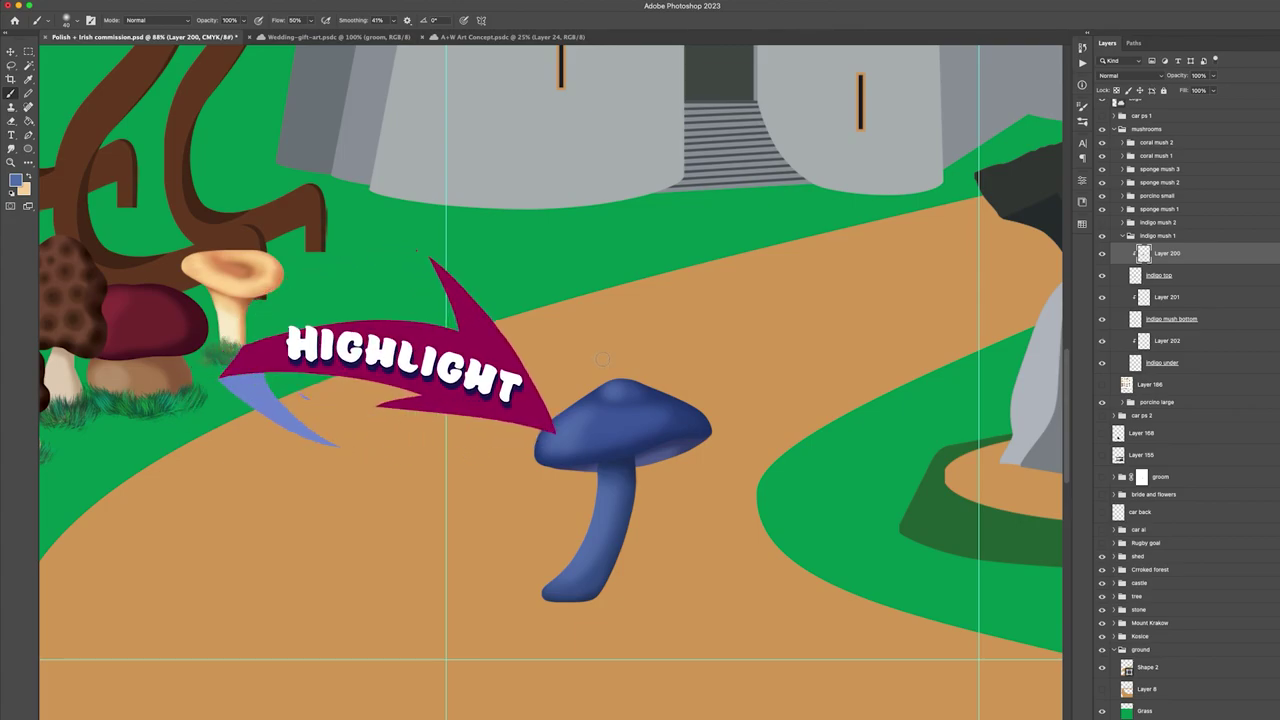
Rotate the cap and its underside together with their shading layers slightly clockwise and reposition them over the stem
left_click(1197, 276, "shift")
key("super+t")
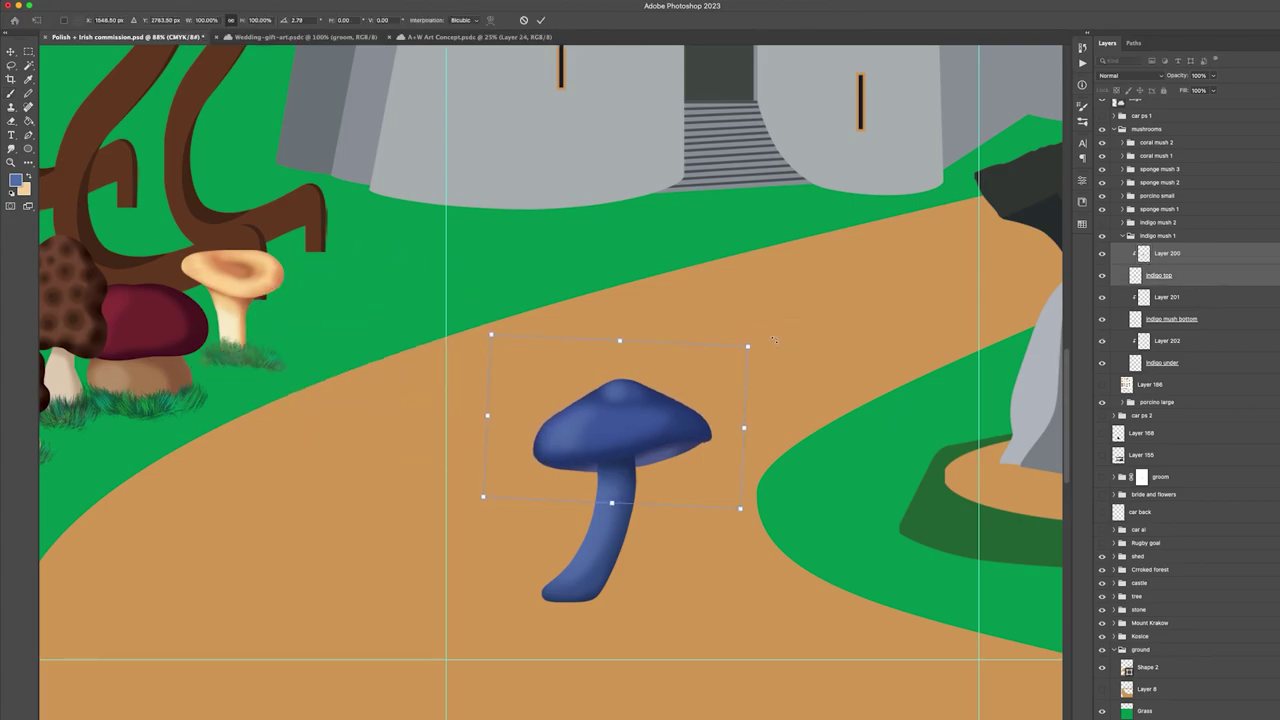
left_click(1204, 361, "super")
left_click(1206, 345, "super")
key("super+t")
left_click_drag(754, 334, 761, 334)
left_click_drag(645, 405, 641, 410)
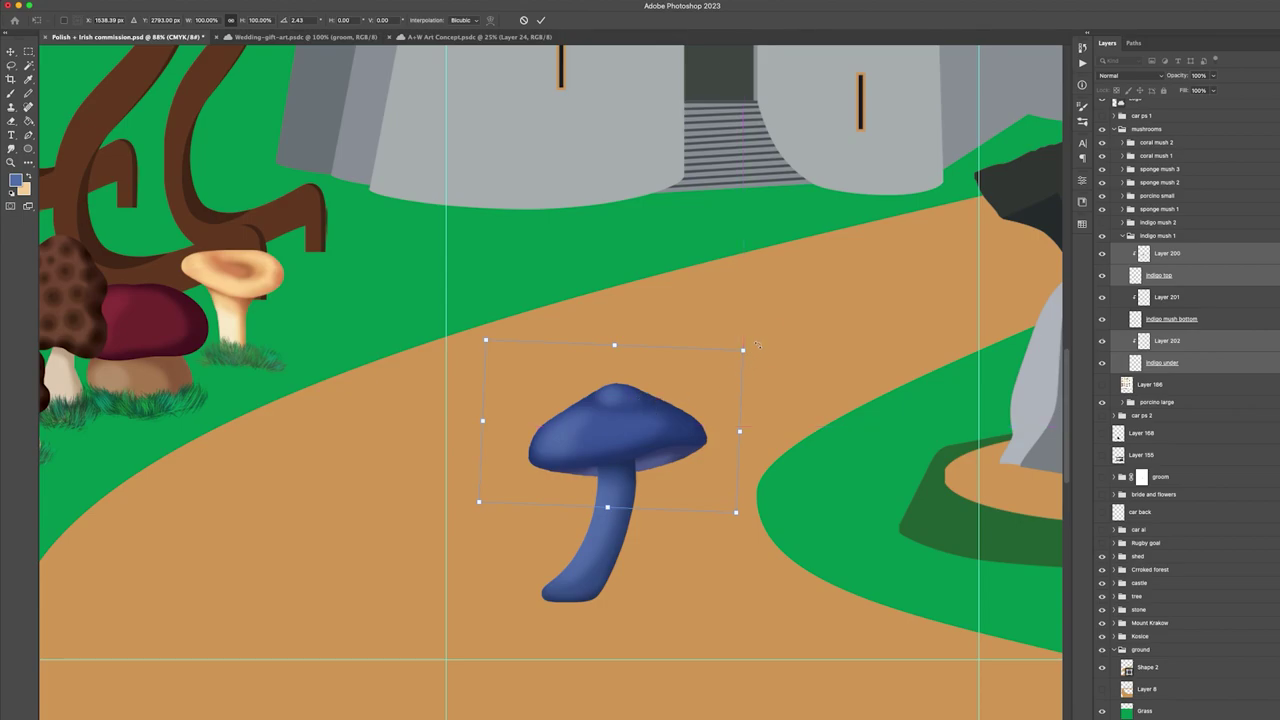
left_click_drag(757, 345, 756, 338)
key("Return")
Choose a dark navy blue and brush shadows along the cap's lower edge and upper left slope on Layer 200
key("b")
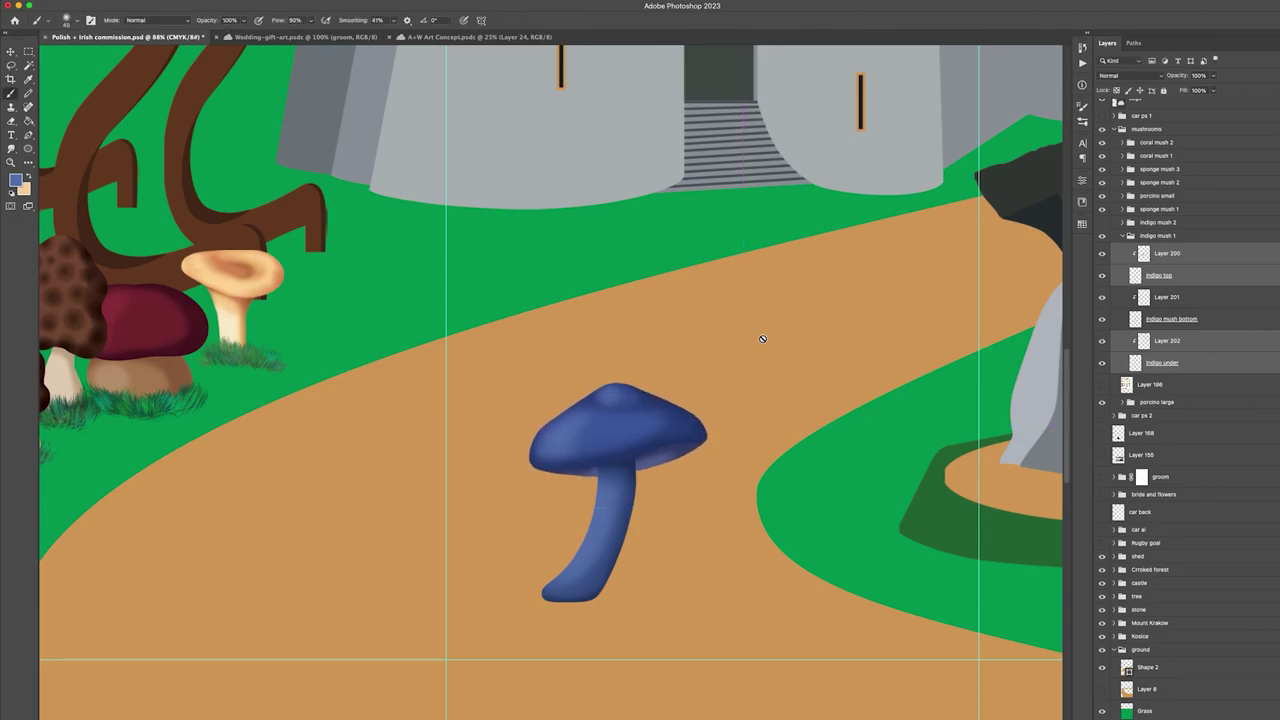
left_click(16, 180)
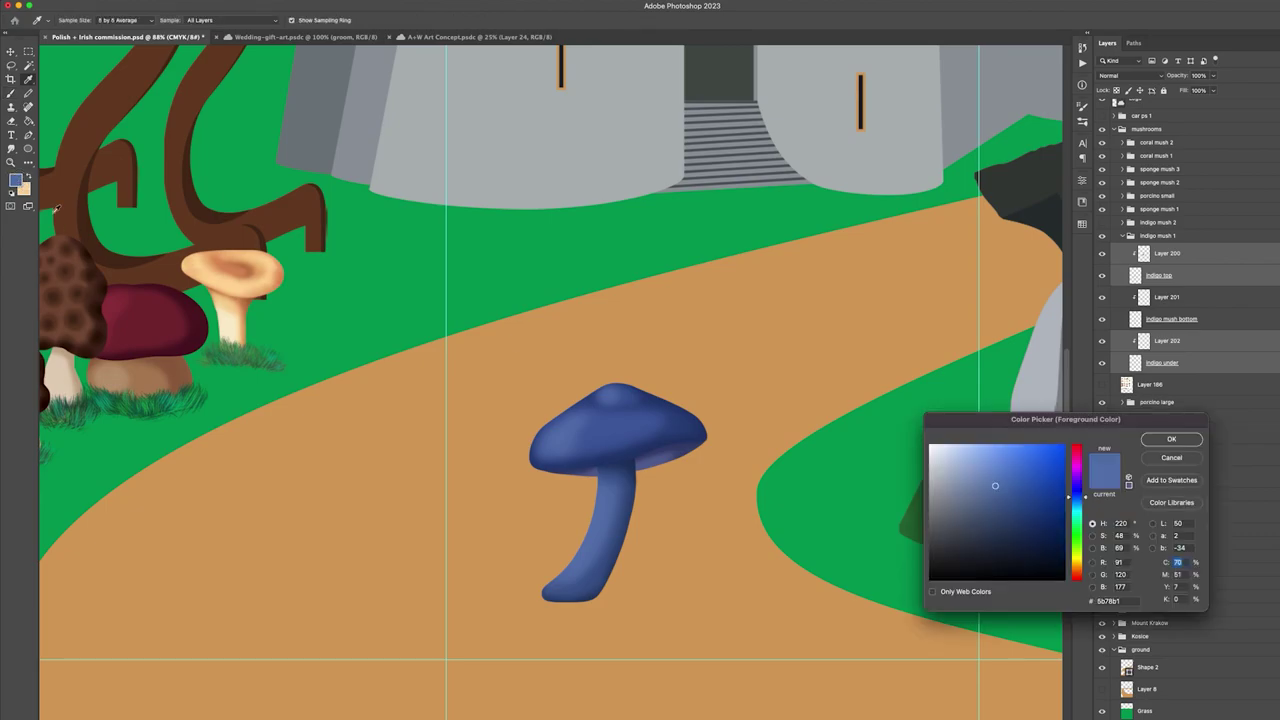
left_click_drag(1020, 517, 1020, 536)
left_click(1166, 439)
left_click(1218, 259)
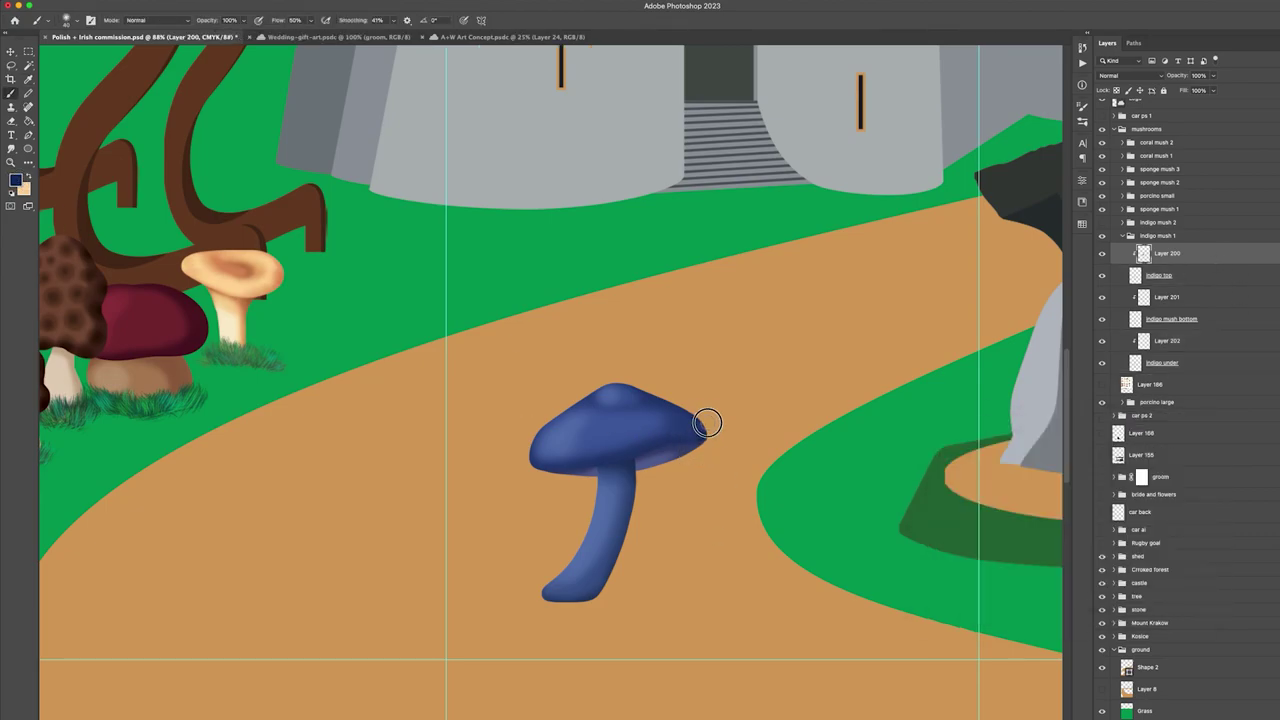
mouse_move(708, 423)
left_mouse_down()
mouse_move(642, 383)
mouse_move(699, 448)
mouse_move(622, 465)
mouse_move(672, 451)
mouse_move(616, 484)
mouse_move(646, 456)
mouse_move(585, 476)
mouse_move(508, 471)
mouse_move(573, 459)
mouse_move(528, 468)
mouse_move(574, 477)
mouse_move(520, 446)
left_mouse_up()
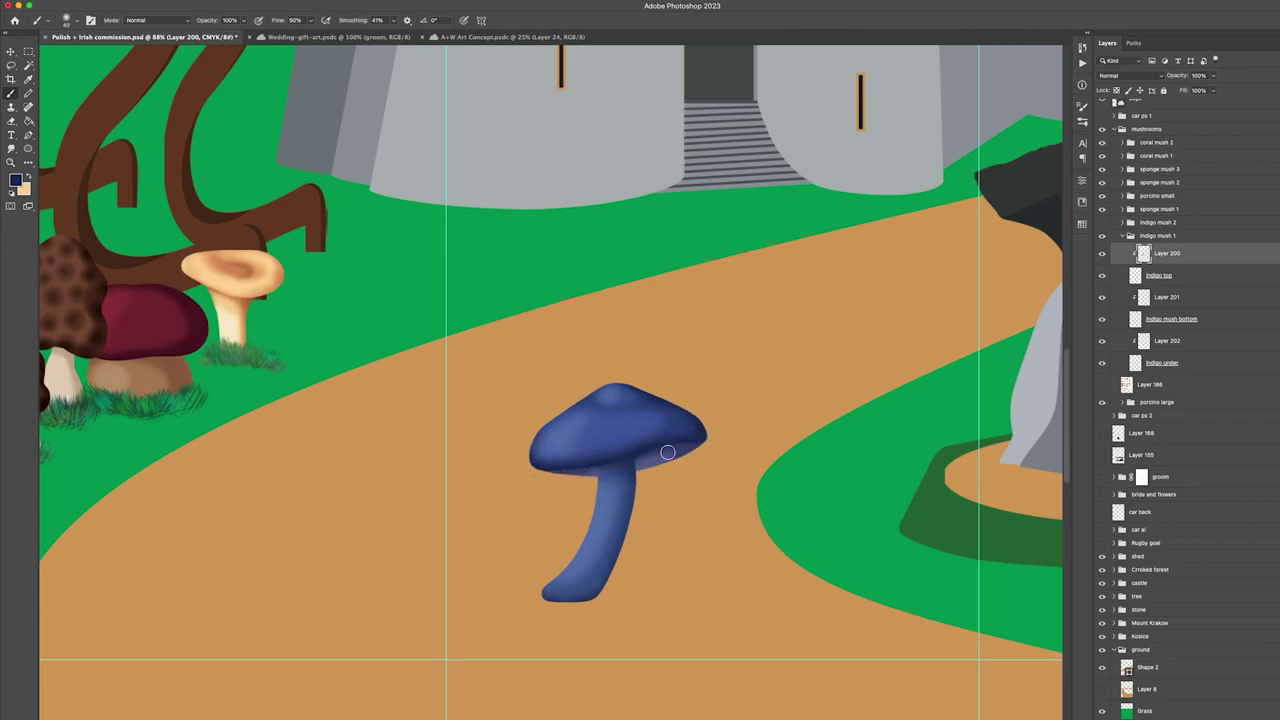
left_click_drag(588, 394, 557, 408)
Reduce the brush size and darken the shadow where the stem meets the cap on Layer 201
key("[")
key("[")
key("[")
left_click(1167, 297)
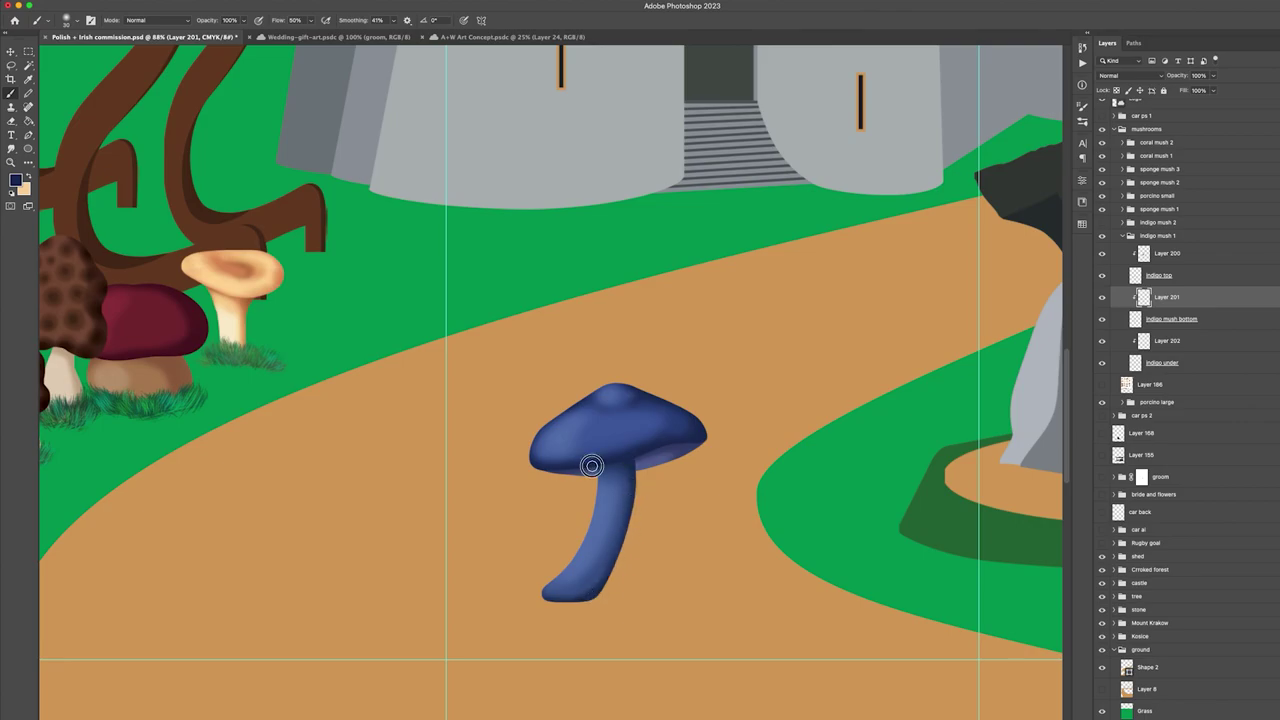
left_click_drag(602, 464, 584, 468)
Sample the blue beneath the cap's edge, choose a darker shade and return to Layer 200 to refine the cap's shading
left_click(584, 470, "alt")
left_click(15, 180)
left_click(1027, 537)
left_click(1171, 438)
left_click(1188, 256)
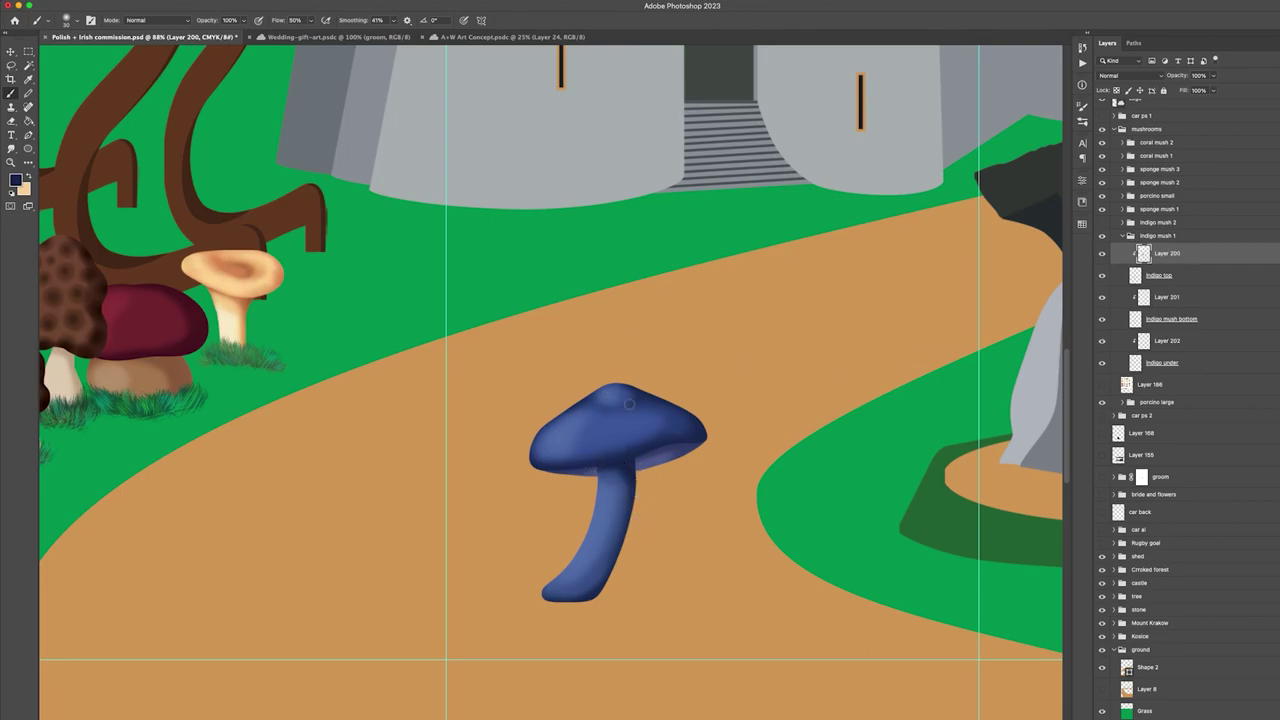
Sample the underside's purple-blue, choose a darker shade and brush shadow along the cap's underside on Layer 202
left_click(1205, 299)
left_click(683, 449, "alt")
left_click(15, 180)
left_click(1026, 526)
left_click(1171, 439)
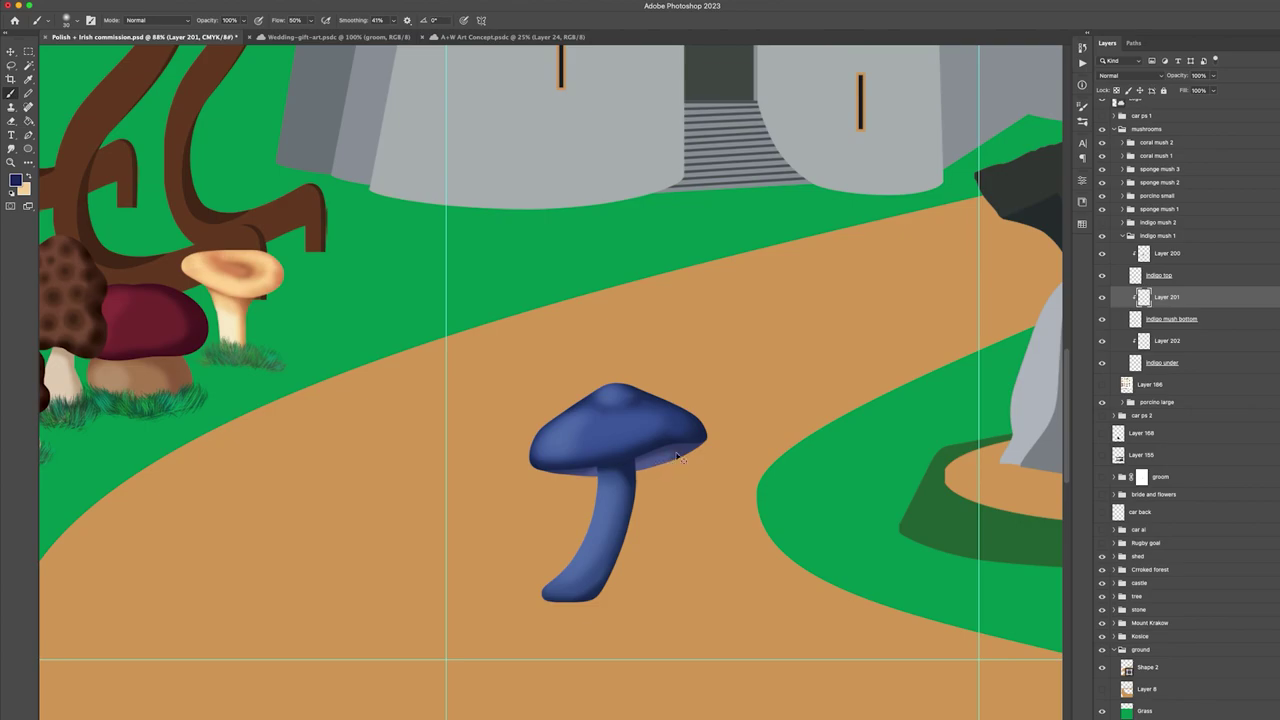
left_click(1196, 360)
key("alt+bracketright")
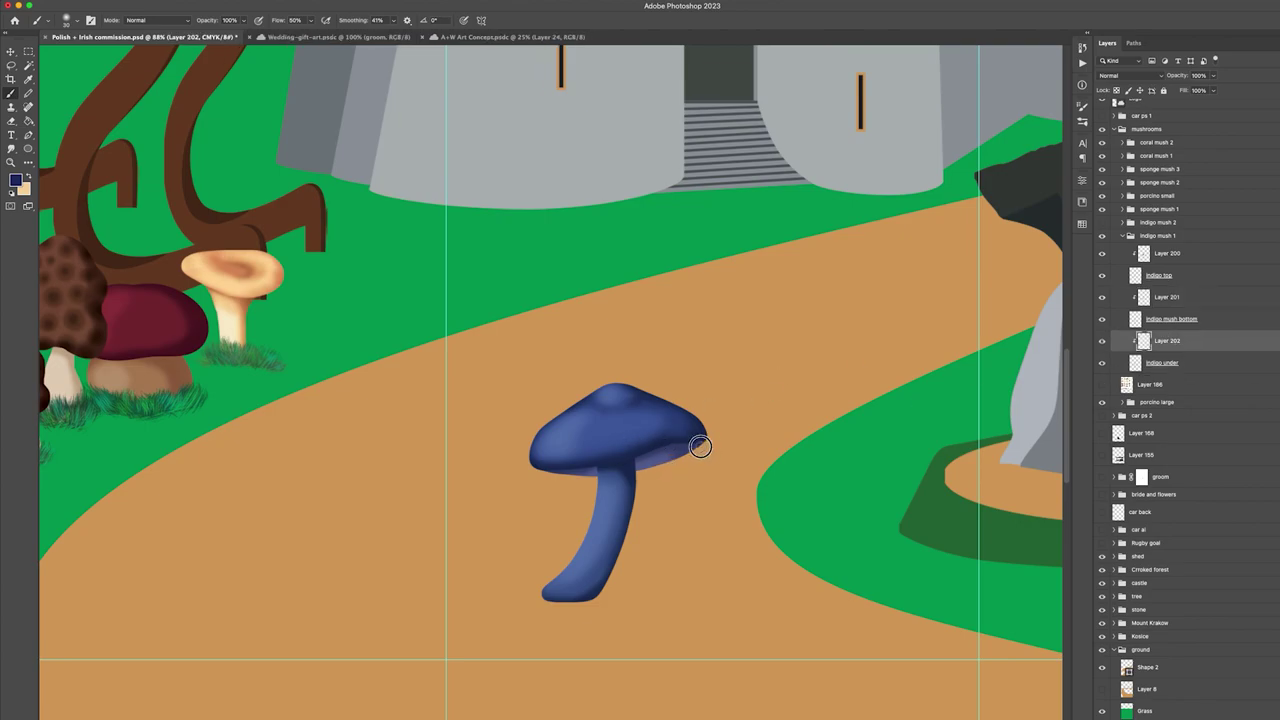
Set the foreground colour to a more muted dark blue for shading the cap's underside on Layer 202
left_click(14, 184)
left_click(957, 537)
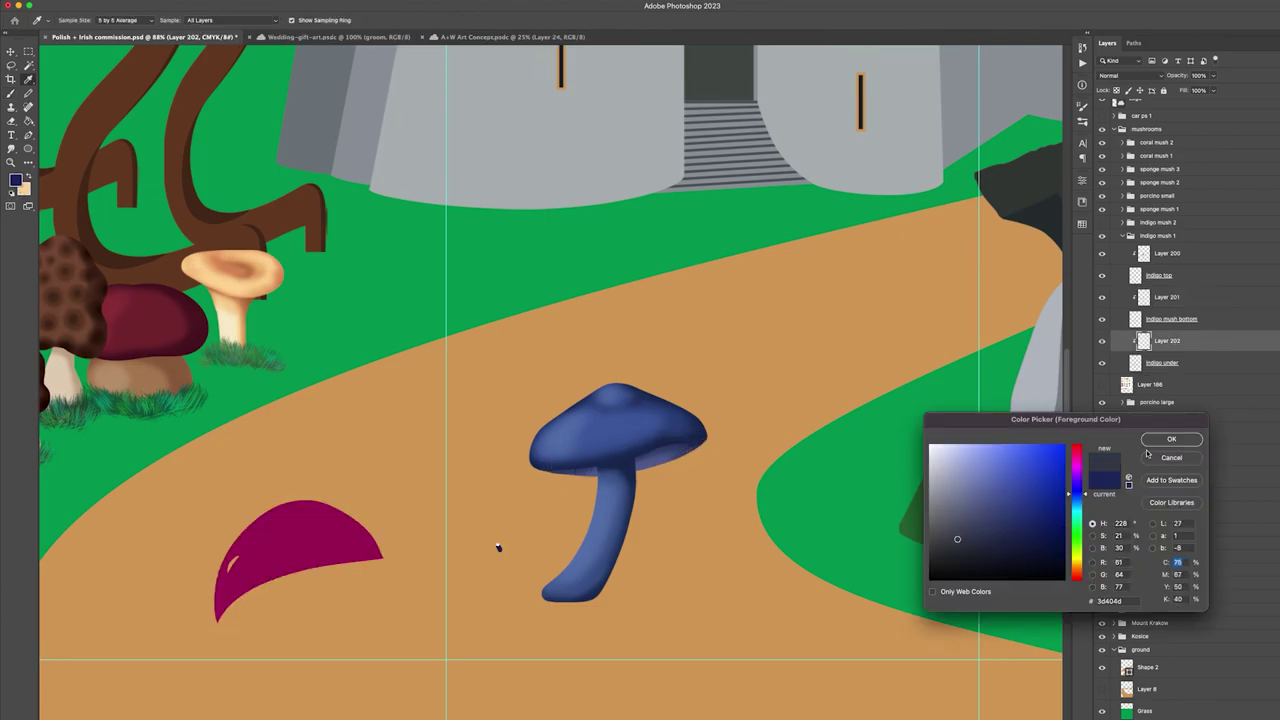
left_click(980, 537)
left_click(1171, 440)
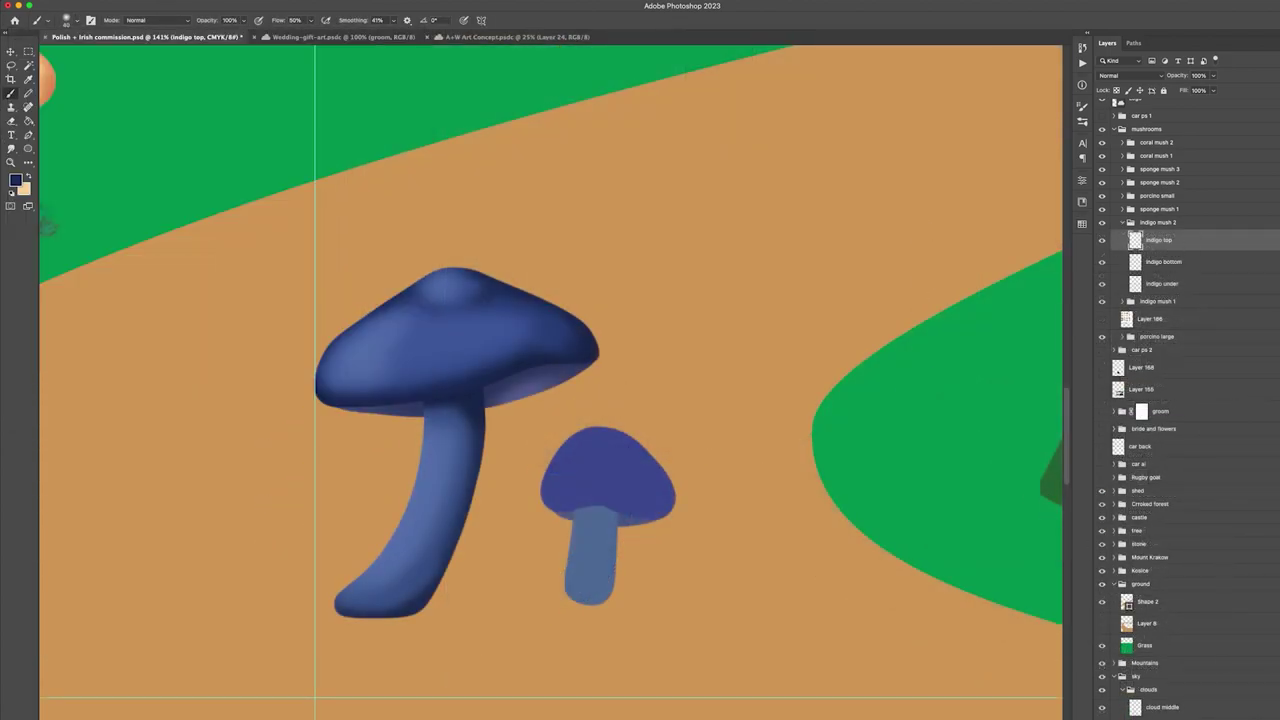
Add a layer clipped to the small mushroom's indigo top and brush dark blue shadow along the cap's lower edge
key("alt+shift+super+n")
right_click(1177, 242)
left_click(1236, 457)
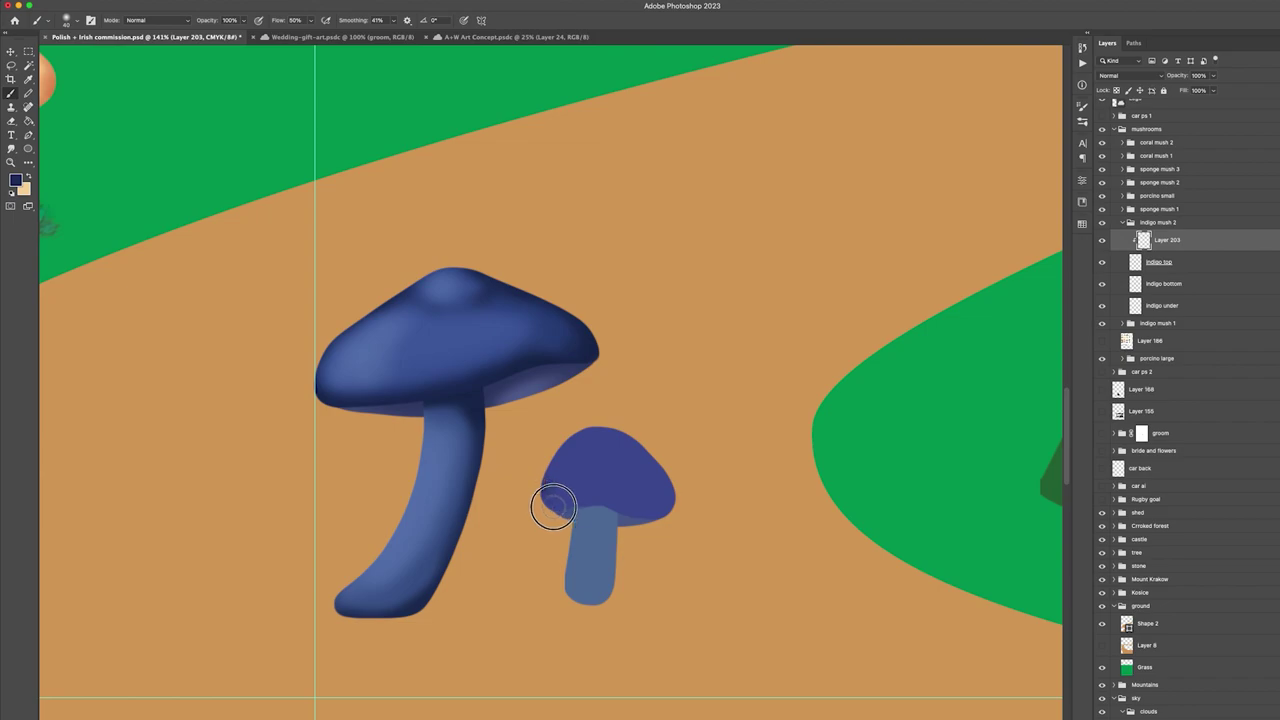
mouse_move(553, 507)
left_mouse_down()
mouse_move(623, 503)
mouse_move(689, 474)
mouse_move(665, 485)
left_mouse_up()
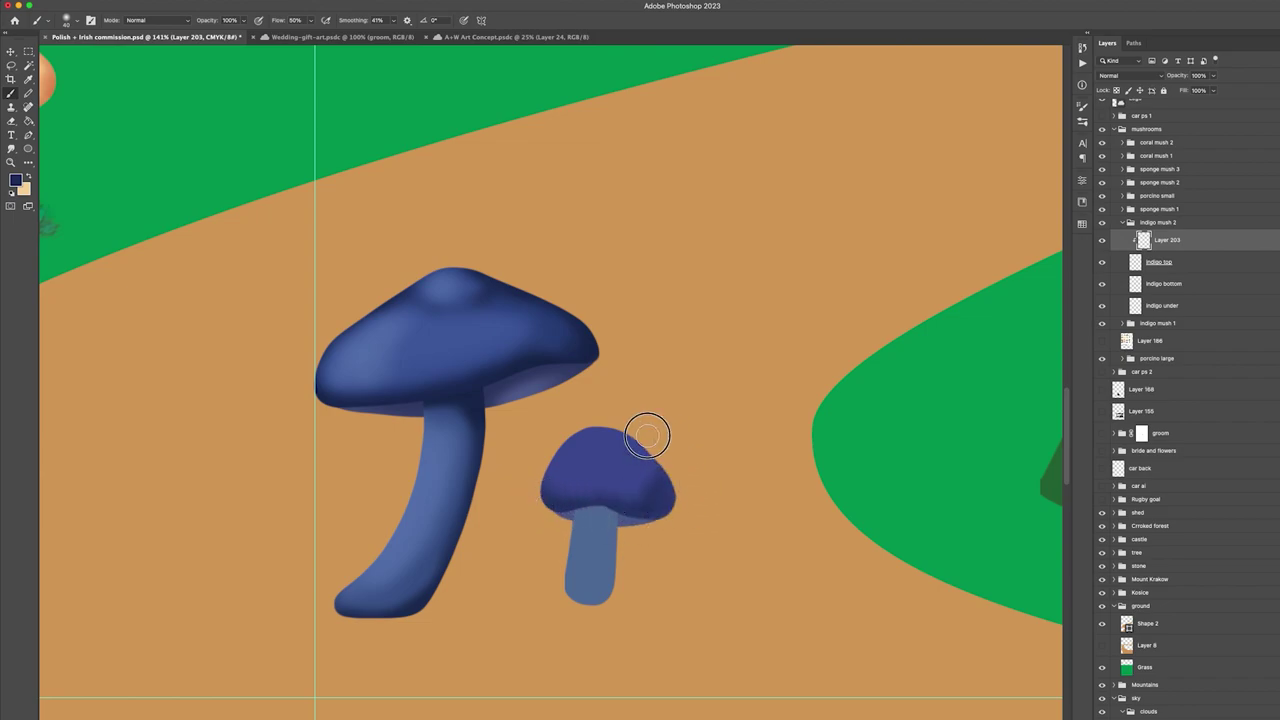
Sample the small cap's blue, choose a lighter shade and brush a soft highlight on its left side with a resized brush
key("bracketleft")
key("bracketleft")
key("i")
left_click(571, 463)
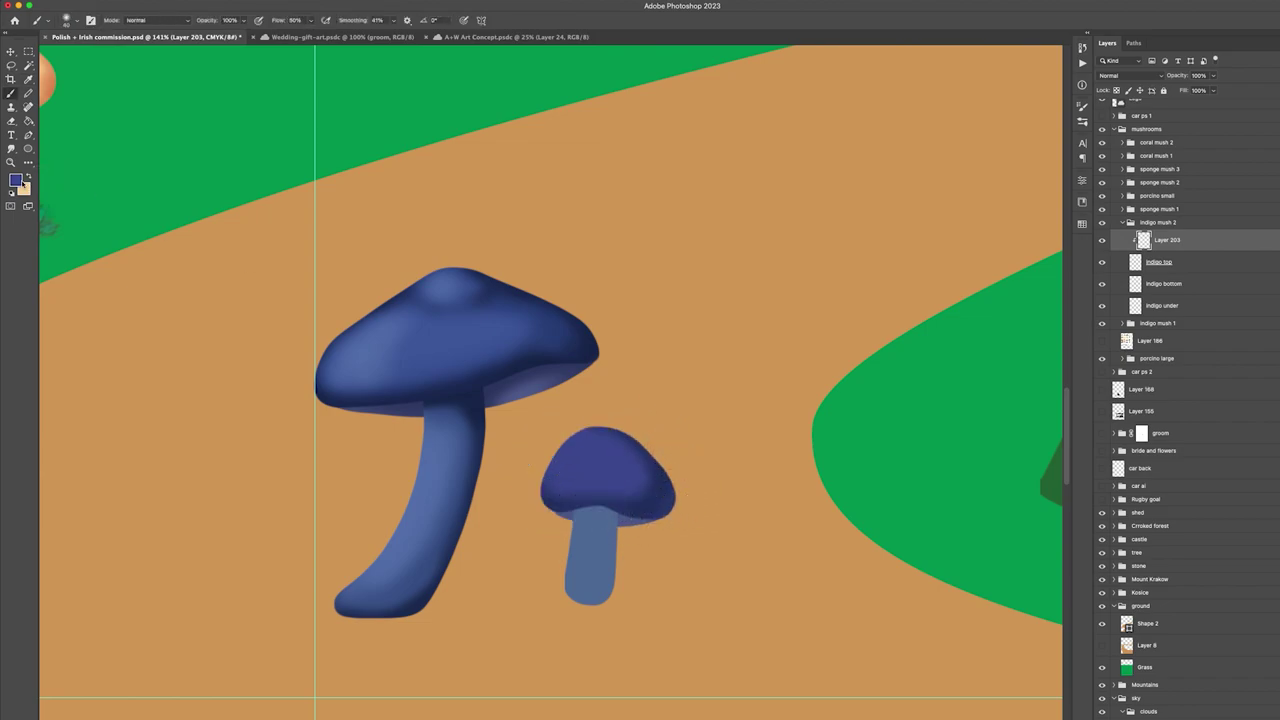
left_click(15, 180)
key("Return")
key("b")
left_click(360, 359, "alt")
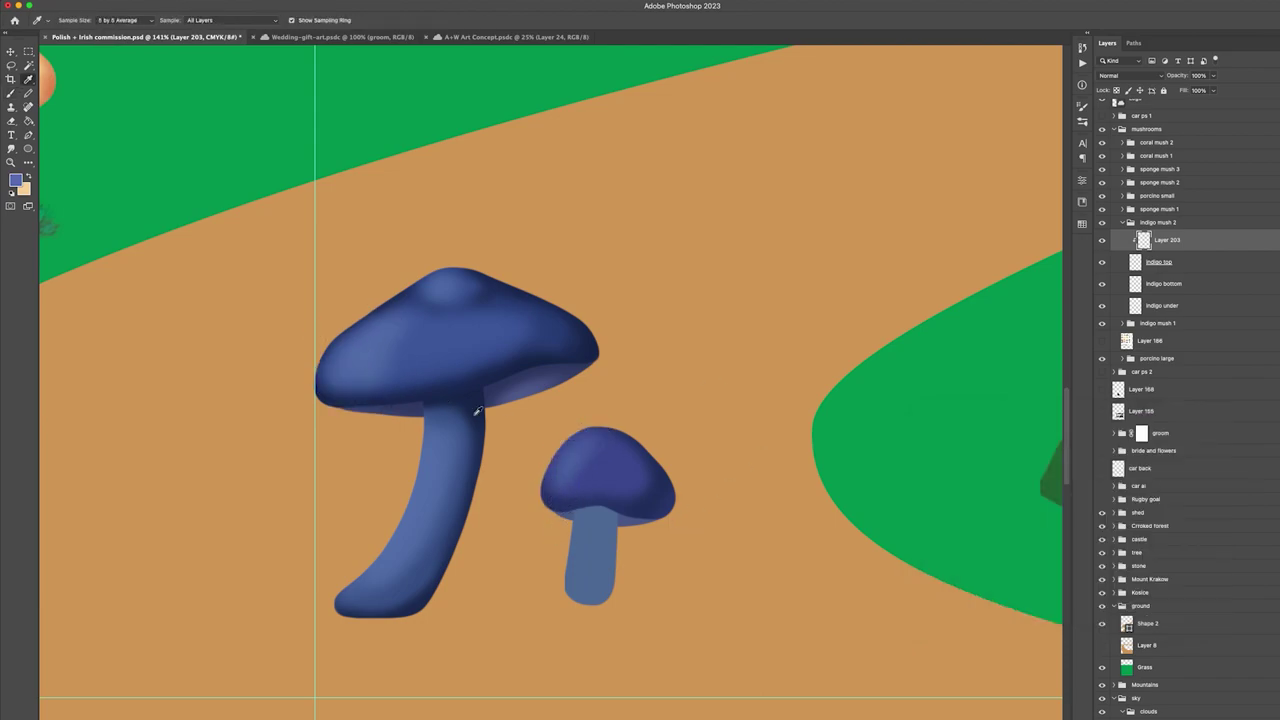
Sample the large stem's dark blue and brush shadows on the small stem on a new layer clipped to indigo bottom
left_click(473, 445, "alt")
left_click(1185, 284)
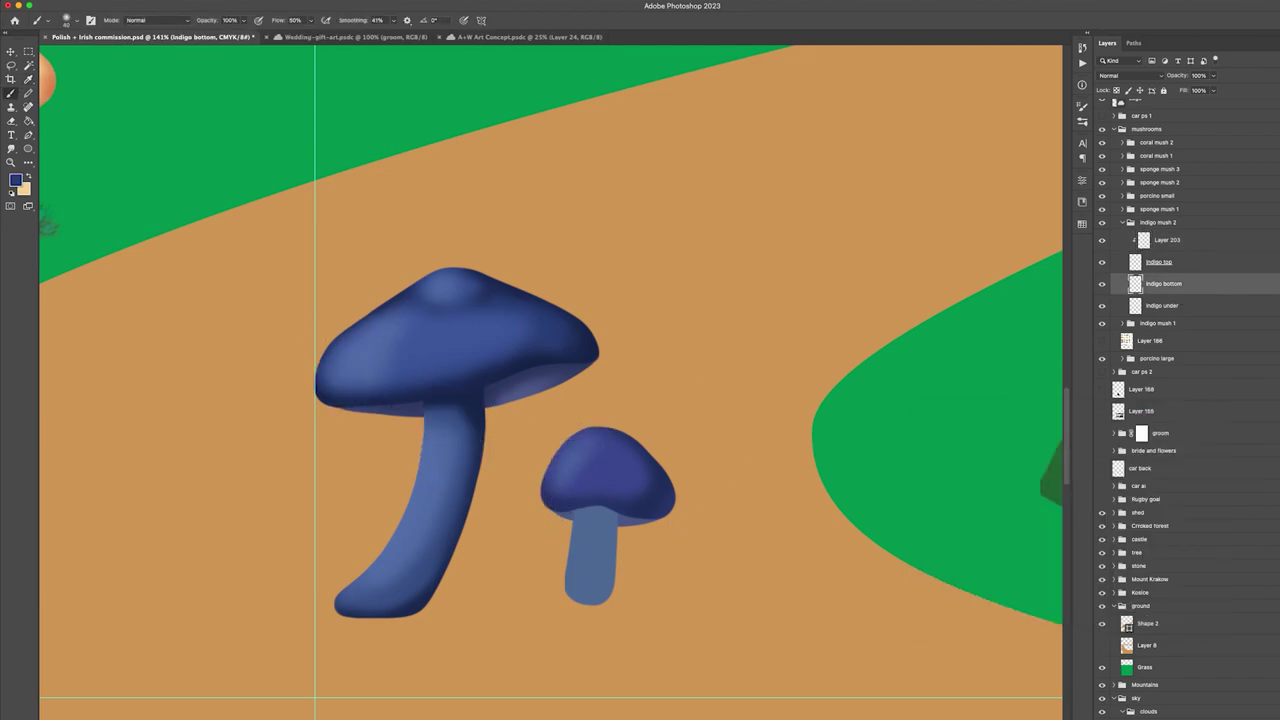
key("super+shift+alt+n")
right_click(1195, 285)
left_click(1232, 458)
mouse_move(580, 498)
left_mouse_down()
mouse_move(611, 563)
mouse_move(609, 591)
mouse_move(626, 520)
mouse_move(582, 493)
left_mouse_up()
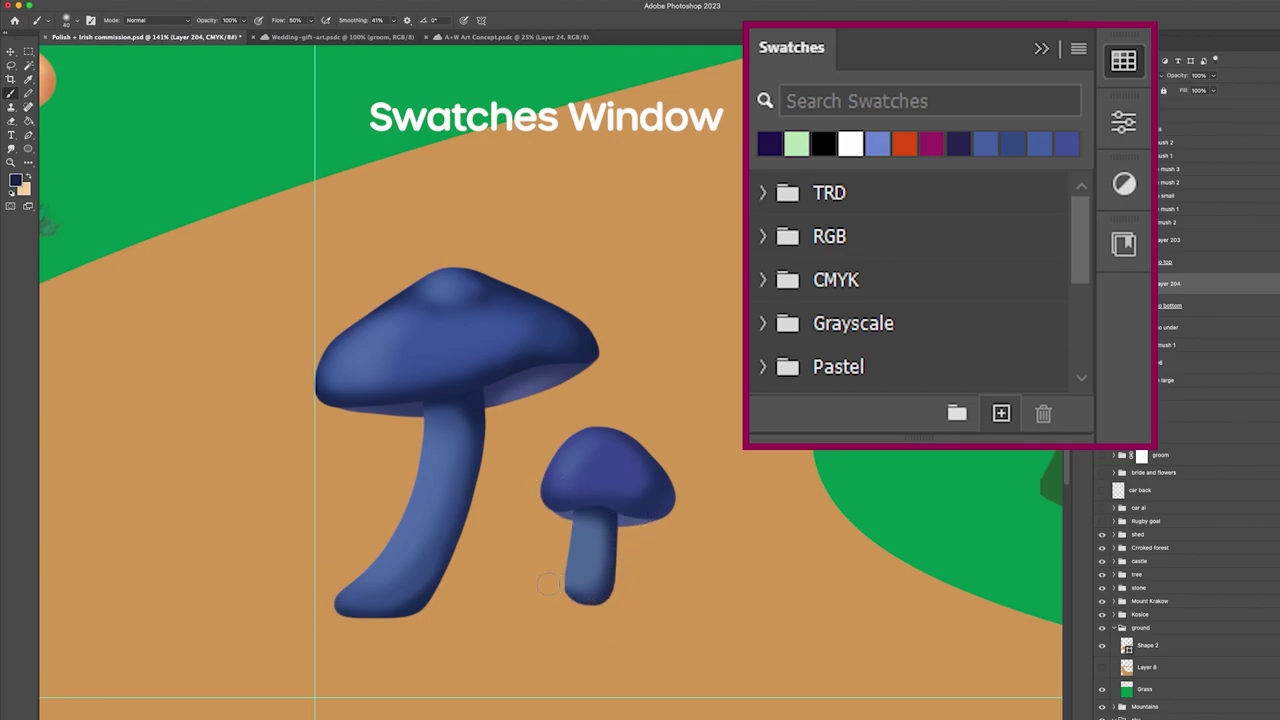
Sample the dark blue at the large cap's edge and return to the small cap's shading layer, Layer 203
left_click(591, 349, "alt")
left_click(1165, 241)
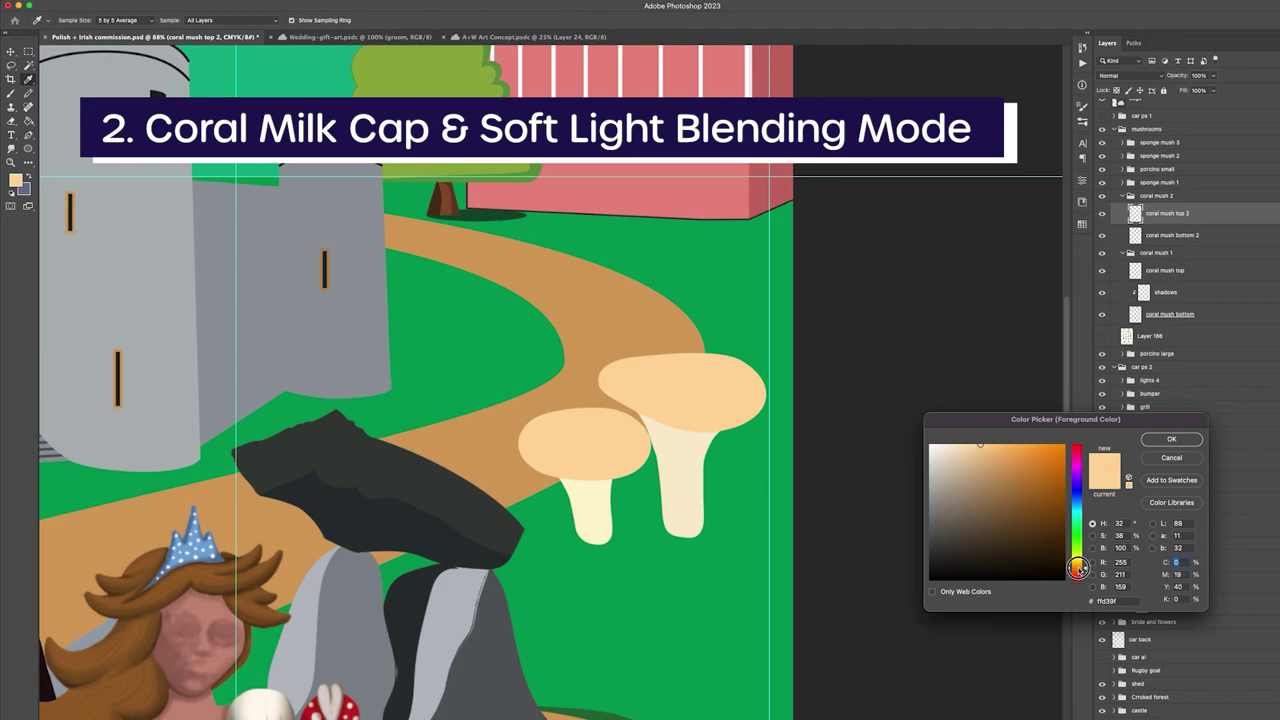
Set the foreground colour to a deeper, redder orange and choose a brush preset for shading the coral mushrooms
left_click(1079, 570)
left_click(1000, 457)
left_click(1077, 572)
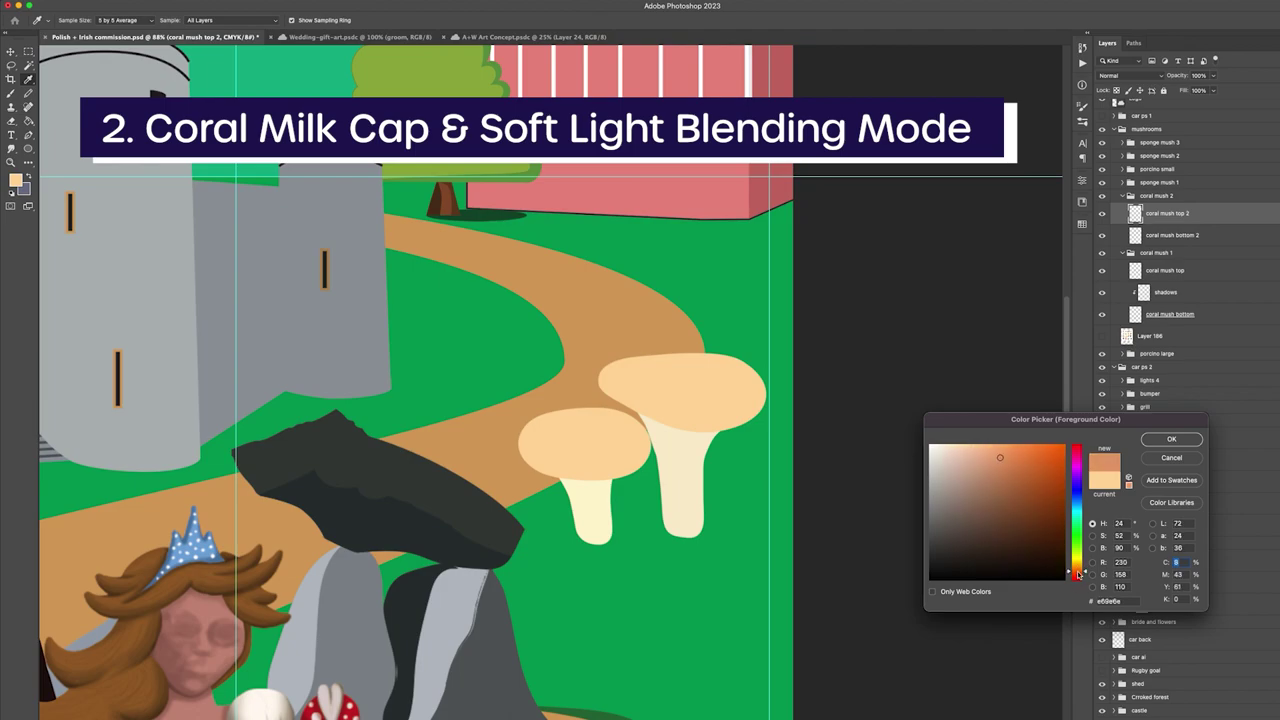
left_click(1011, 457)
left_click(1167, 442)
left_click(77, 20)
left_click(322, 207)
left_click(650, 387)
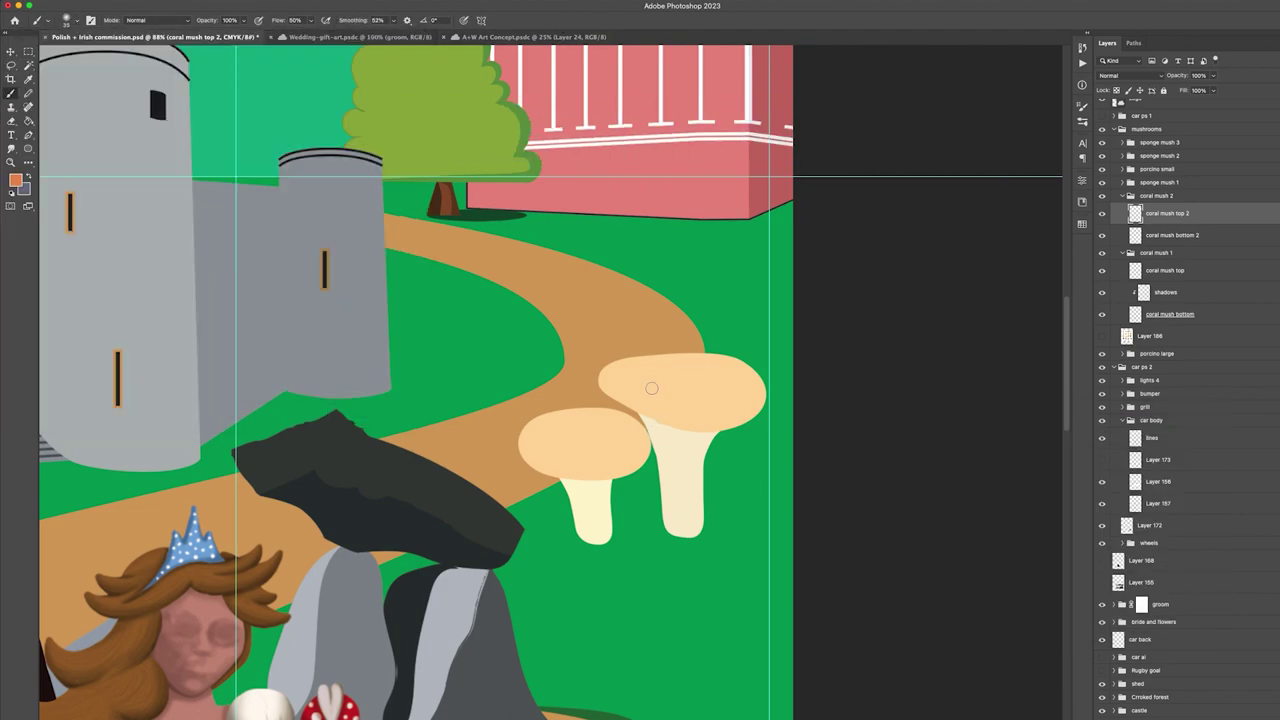
Choose a lighter orange and brush soft shadows along the large coral stem on the shadows layer in the coral mush 1 group
left_click(1122, 196)
left_click(1172, 246)
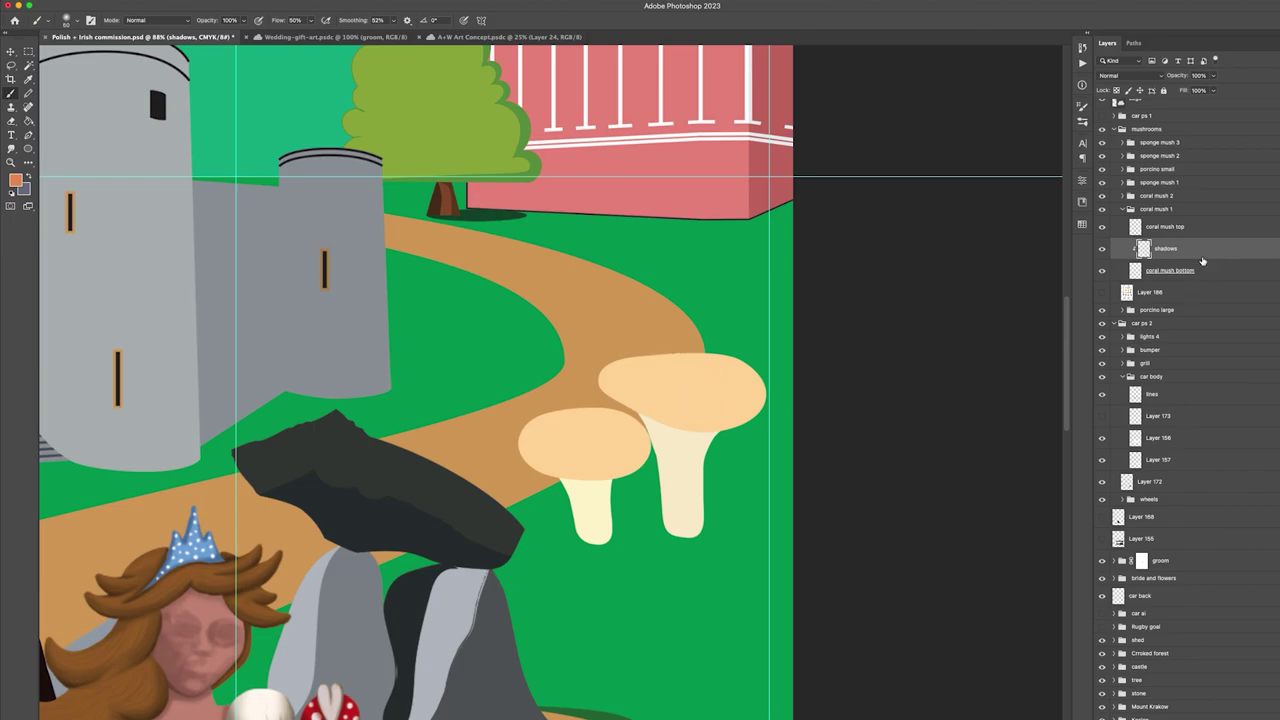
left_click(15, 180)
left_click(986, 449)
left_click(1171, 439)
mouse_move(642, 413)
left_mouse_down()
mouse_move(714, 439)
mouse_move(654, 438)
mouse_move(712, 462)
mouse_move(709, 492)
mouse_move(702, 436)
mouse_move(723, 424)
mouse_move(710, 515)
mouse_move(645, 550)
mouse_move(736, 422)
mouse_move(642, 412)
mouse_move(709, 472)
mouse_move(704, 543)
left_mouse_up()
Pick a muted orange and brush shading in the large coral cap's centre and rim on a new layer clipped to coral mush top
left_click(14, 182)
left_click(1012, 459)
left_click(1171, 439)
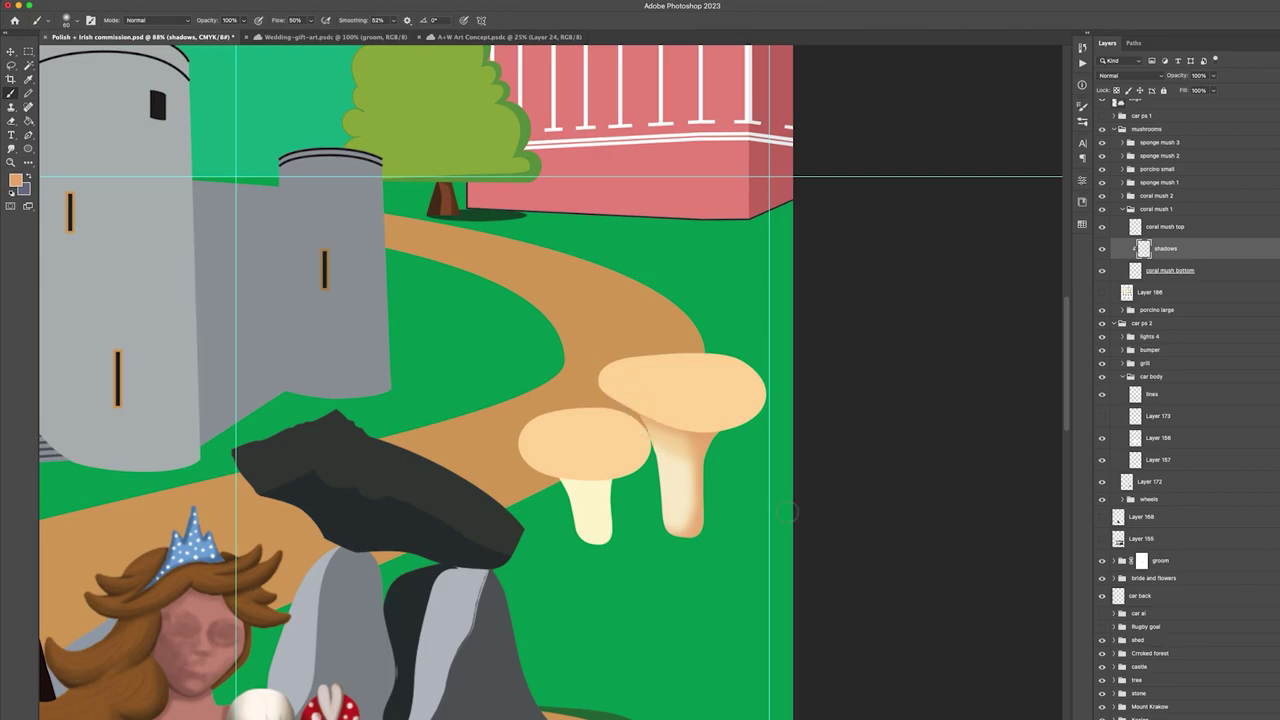
left_click(1200, 228)
key("alt+shift+super+n")
right_click(1211, 227)
left_click(1243, 455)
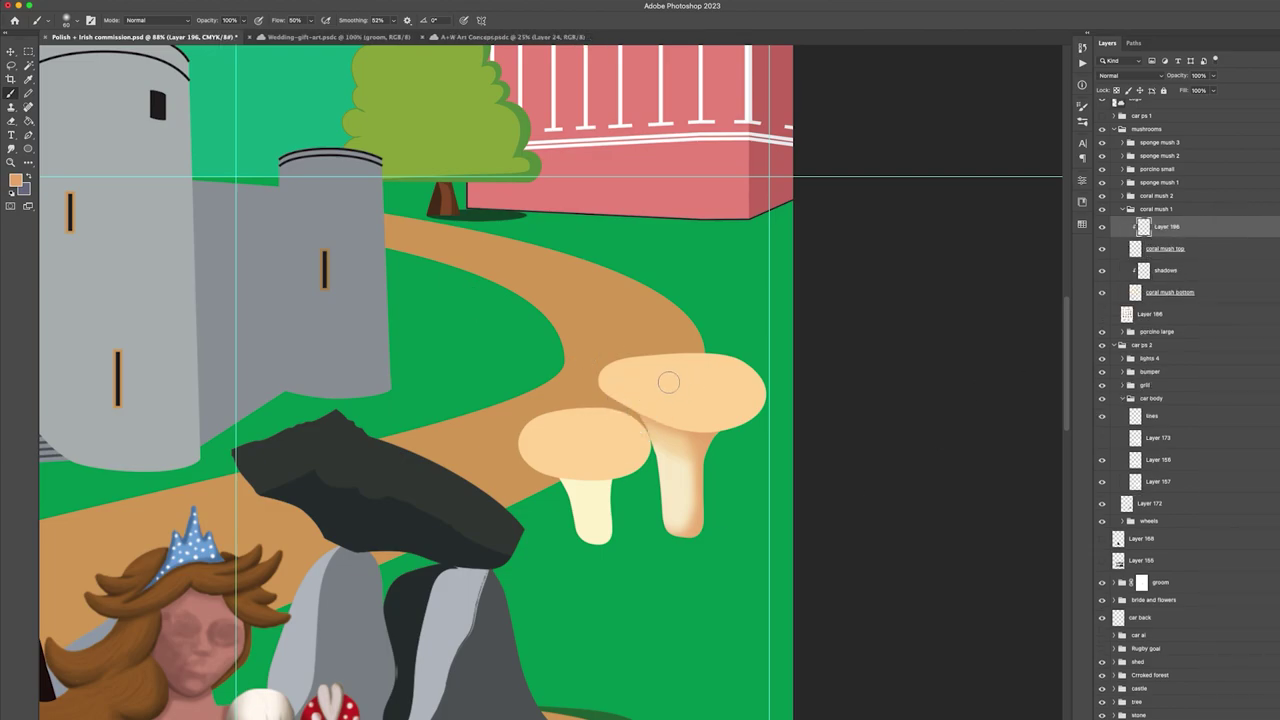
mouse_move(655, 370)
left_mouse_down()
mouse_move(682, 387)
mouse_move(637, 364)
mouse_move(689, 350)
left_mouse_up()
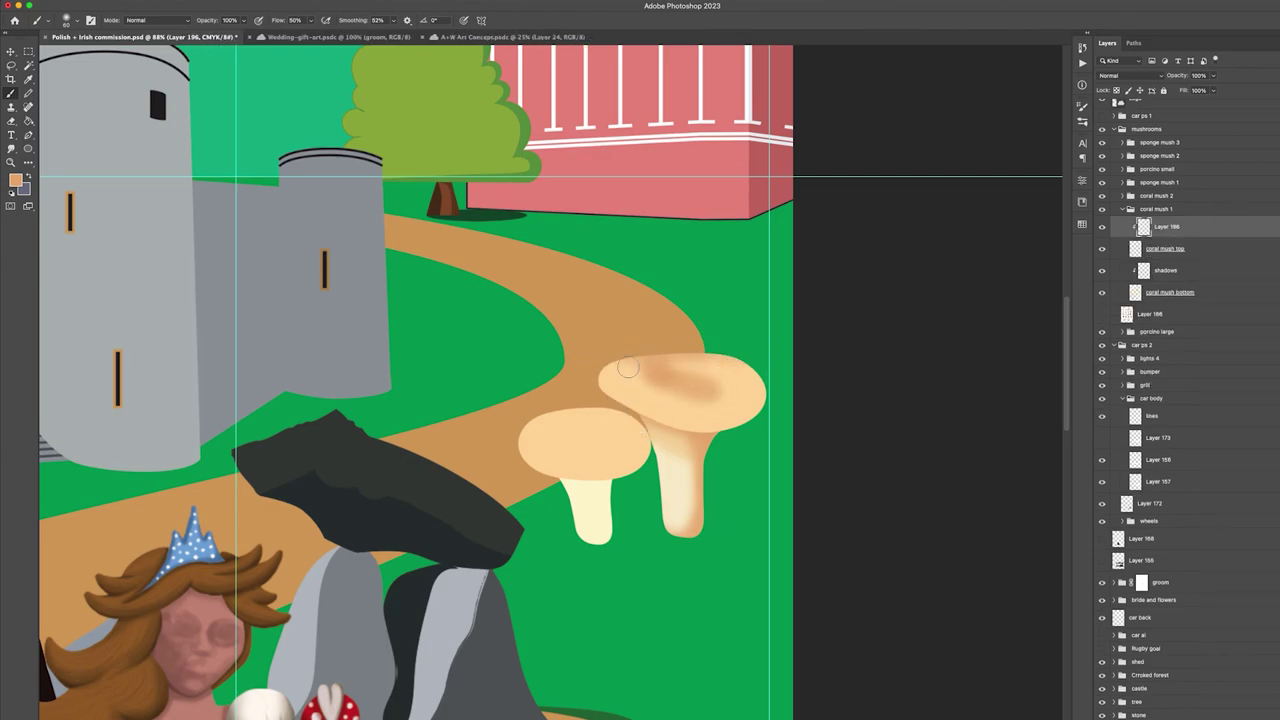
mouse_move(635, 364)
left_mouse_down()
mouse_move(723, 394)
mouse_move(660, 402)
mouse_move(745, 427)
mouse_move(704, 426)
left_mouse_up()
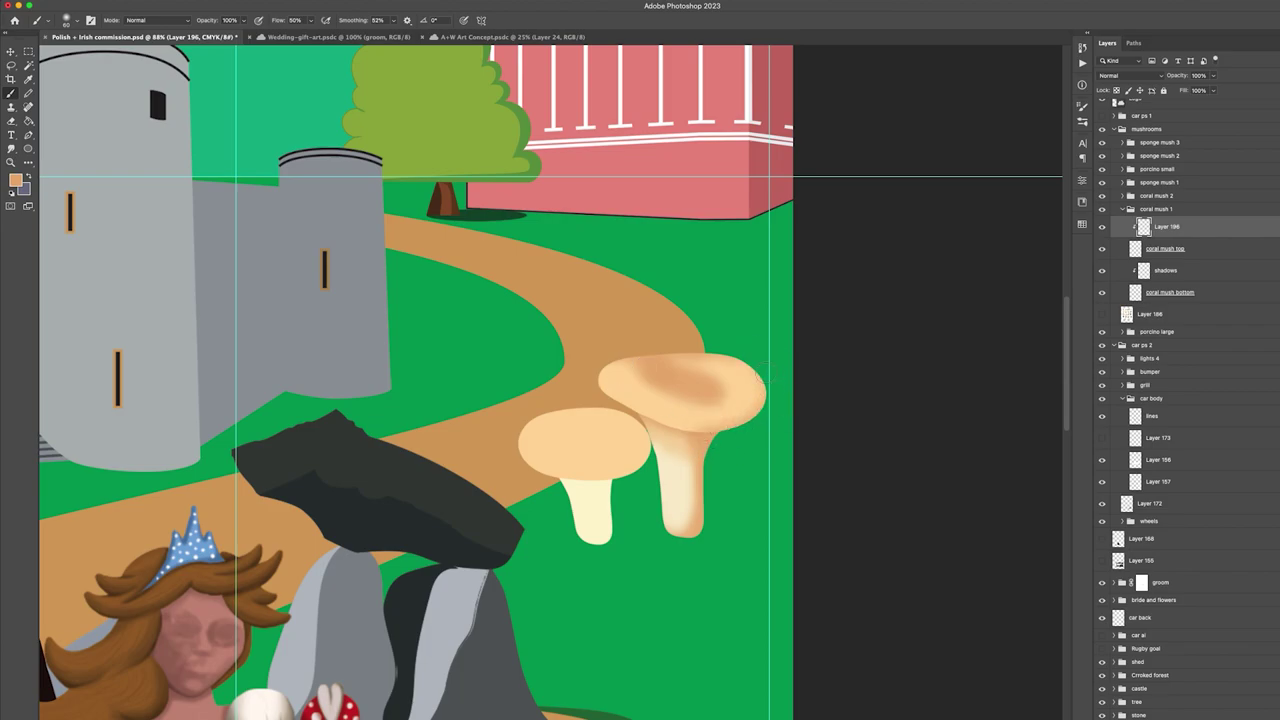
Choose a redder orange and deepen the large coral cap's central hollow and outer right edge with soft strokes
left_click(15, 180)
left_click(1009, 461)
left_click(1077, 572)
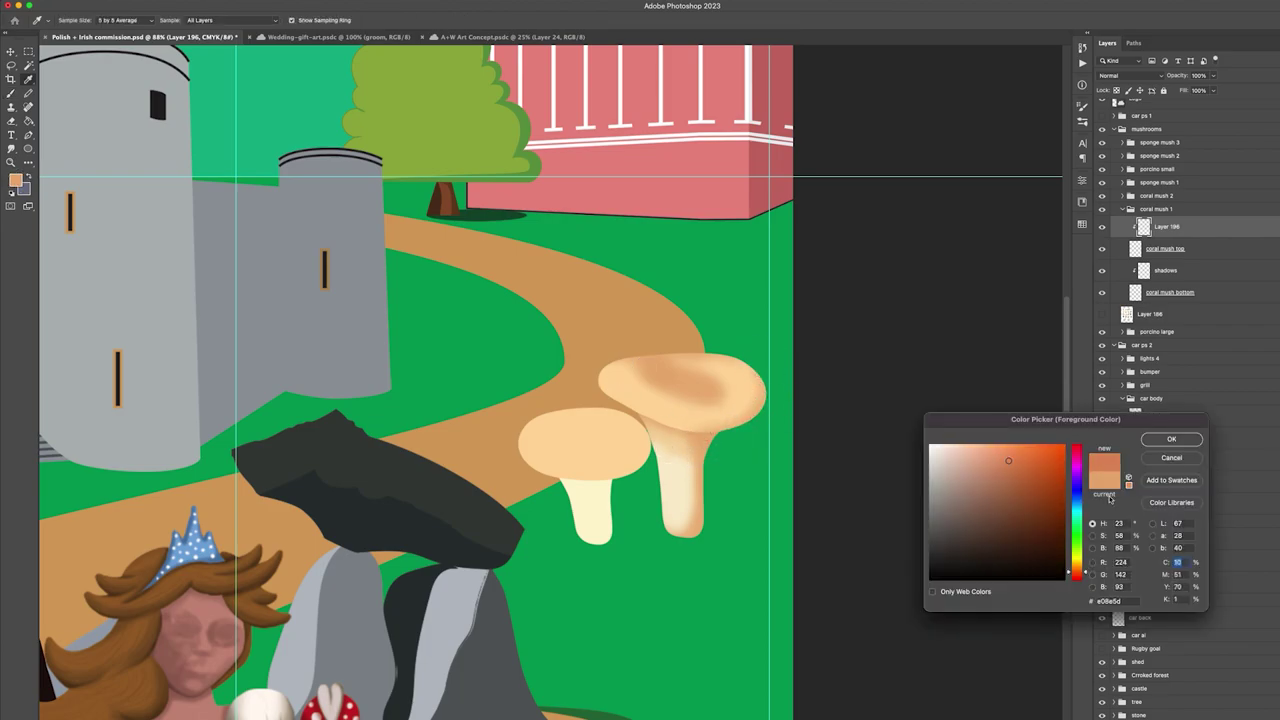
left_click(1171, 439)
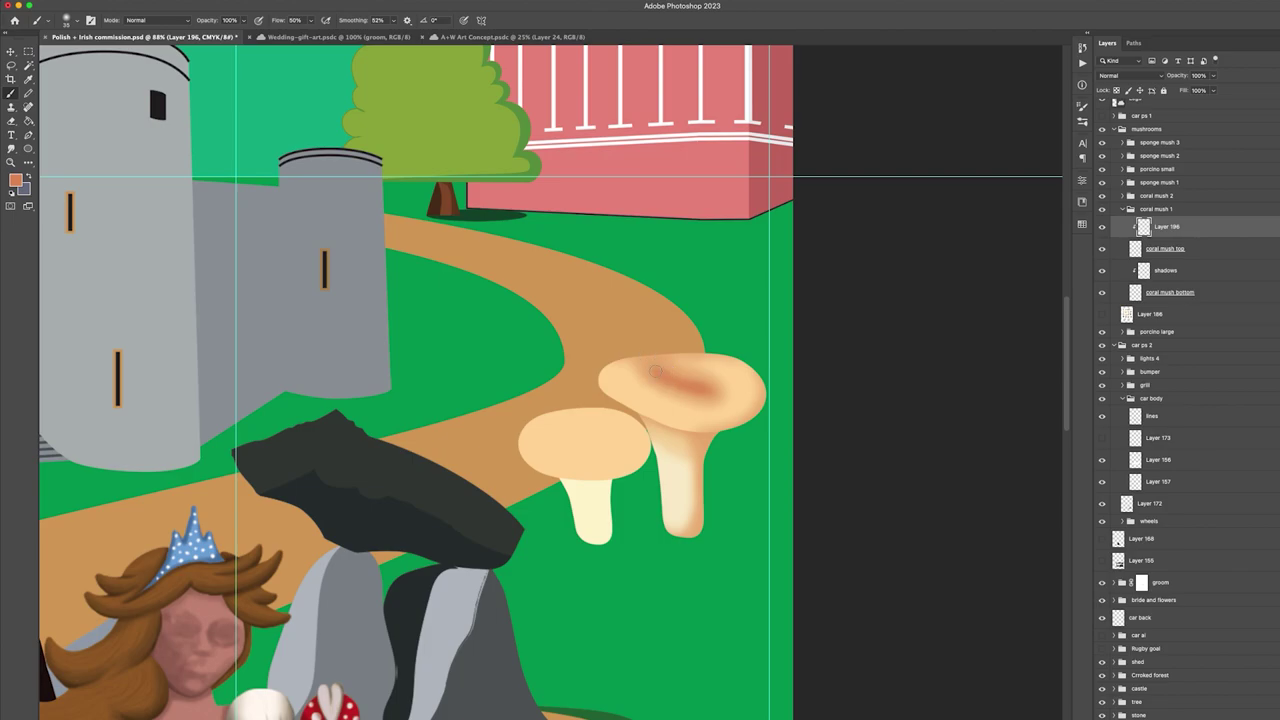
left_click_drag(655, 371, 708, 388)
left_click_drag(764, 376, 760, 410)
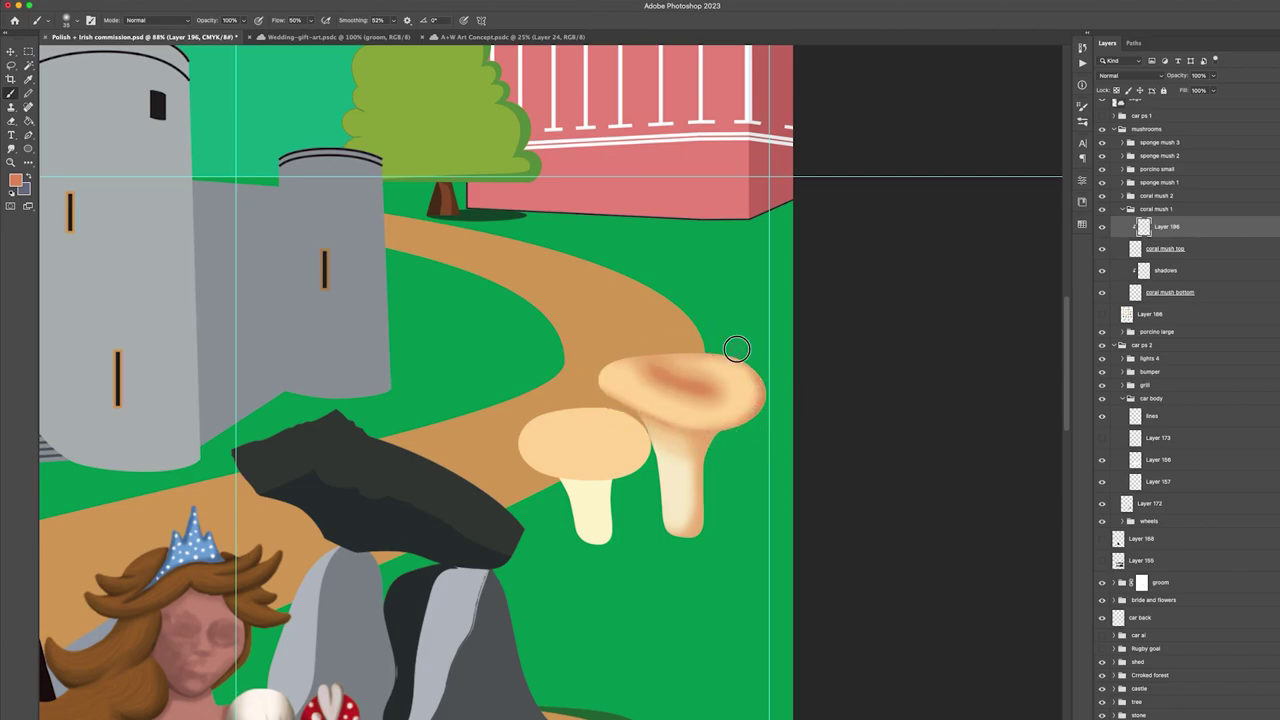
Try brushing a darker brown, #b56839, into the large coral cap's centre, and undo it
left_click(15, 180)
left_click(1021, 480)
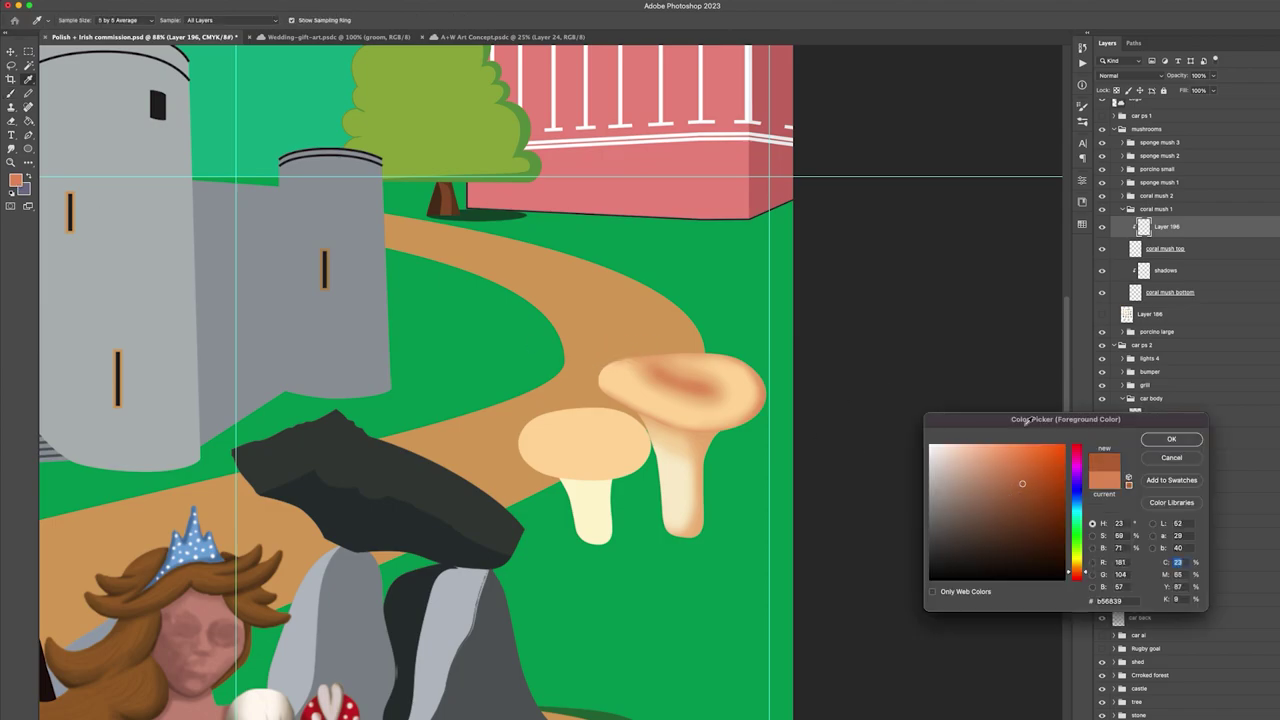
left_click(1166, 437)
key("super+z")
left_click_drag(712, 391, 654, 380)
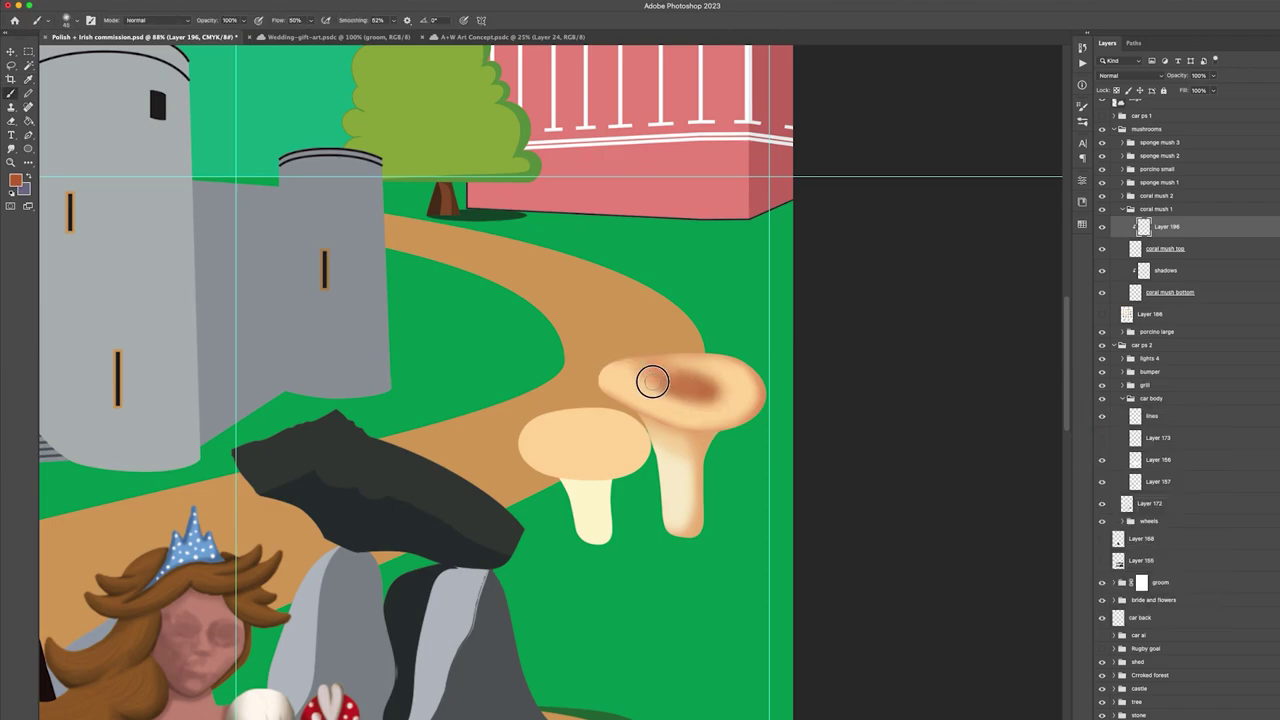
key("super+z")
Sample the cap's orange, adjust the foreground colour to #dea164 and blend soft shading around the large coral cap's centre and lower rim
key("i")
left_click(704, 375, "alt")
left_click(15, 180)
left_click(1005, 462)
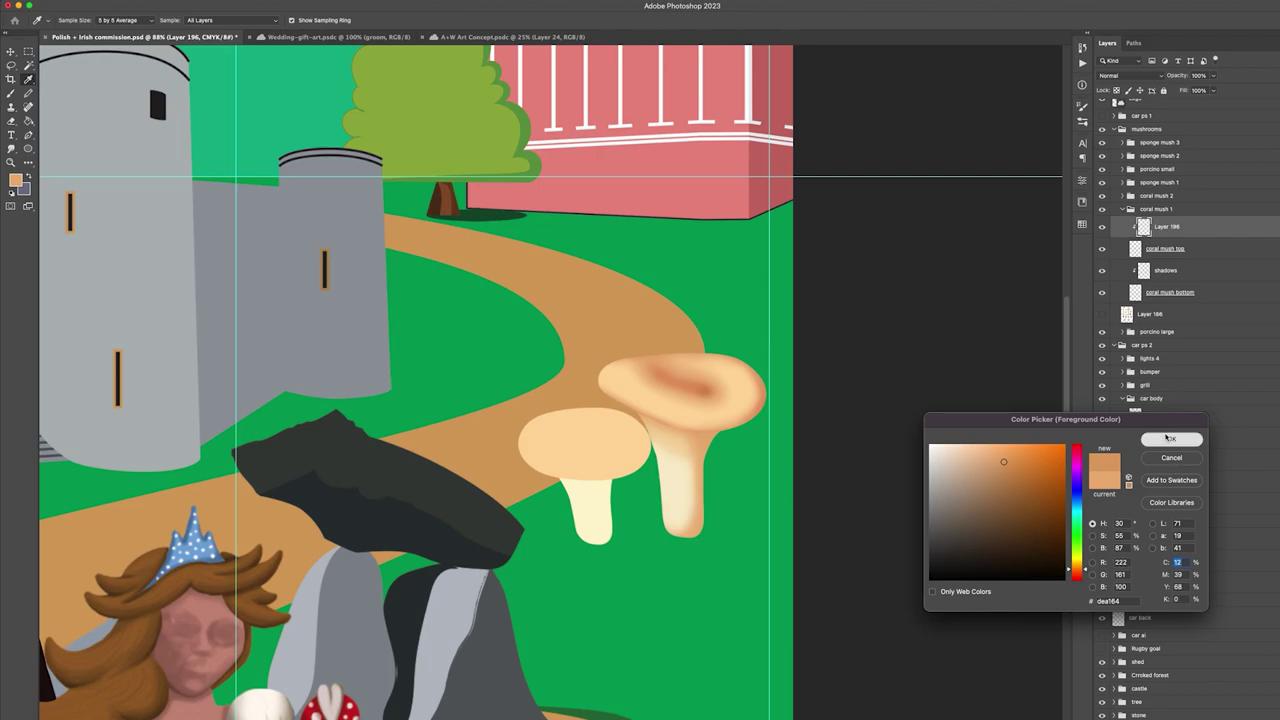
left_click(1166, 437)
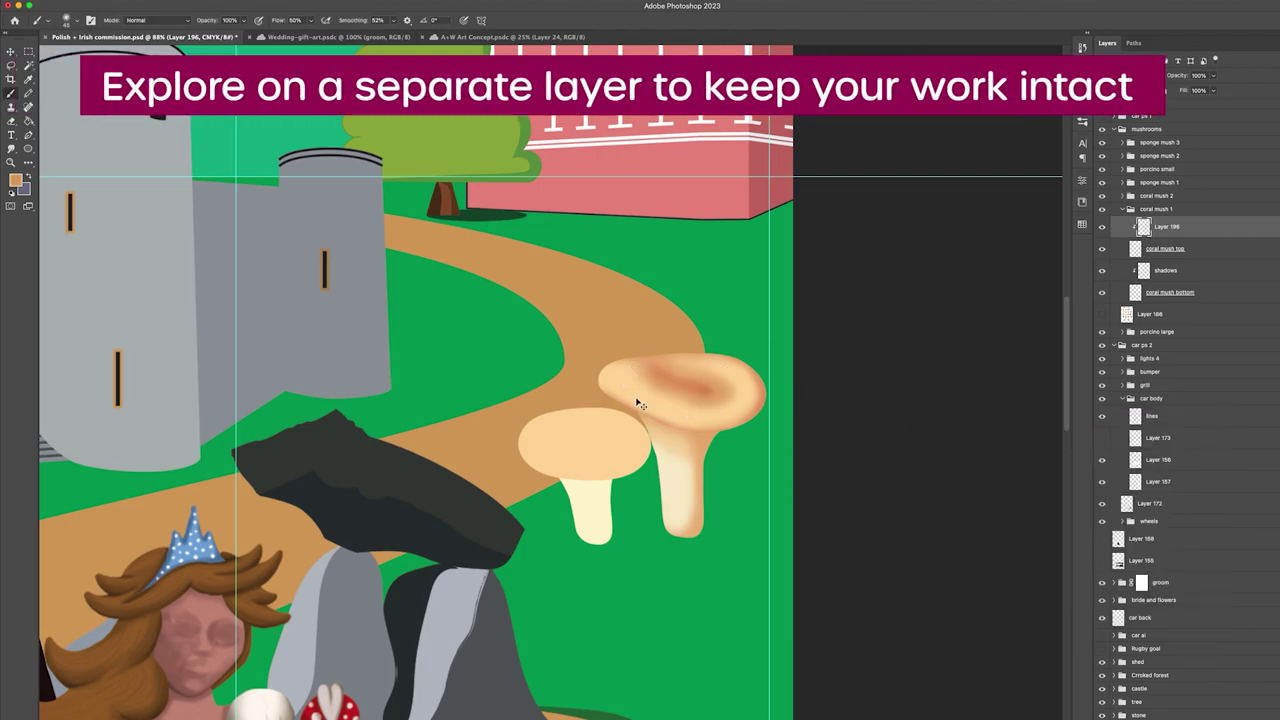
mouse_move(667, 393)
left_mouse_down()
mouse_move(699, 378)
mouse_move(684, 371)
mouse_move(727, 390)
left_mouse_up()
mouse_move(728, 422)
left_mouse_down()
mouse_move(672, 428)
mouse_move(716, 419)
left_mouse_up()
Set the background colour to the cap's light peach, #fdd79e, and deepen the large cap's centre with a sampled reddish orange
left_click(750, 393, "alt")
left_click(23, 190)
left_click(742, 388)
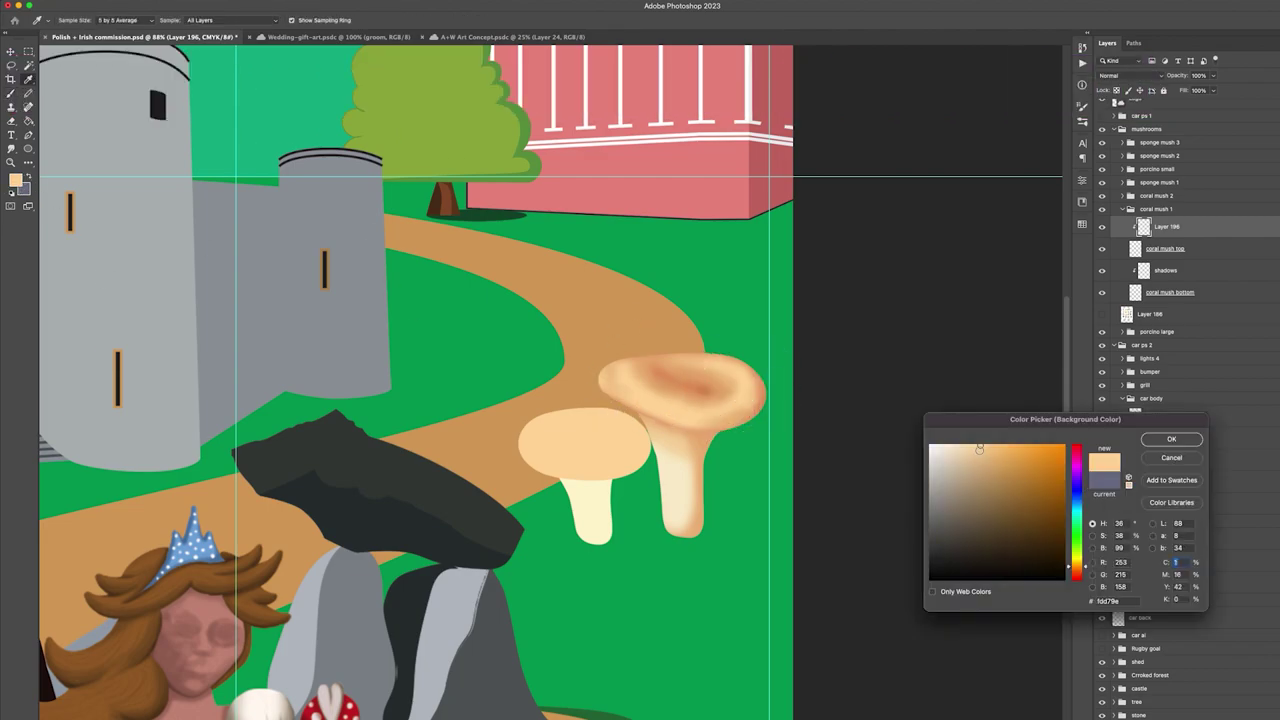
left_click(1171, 439)
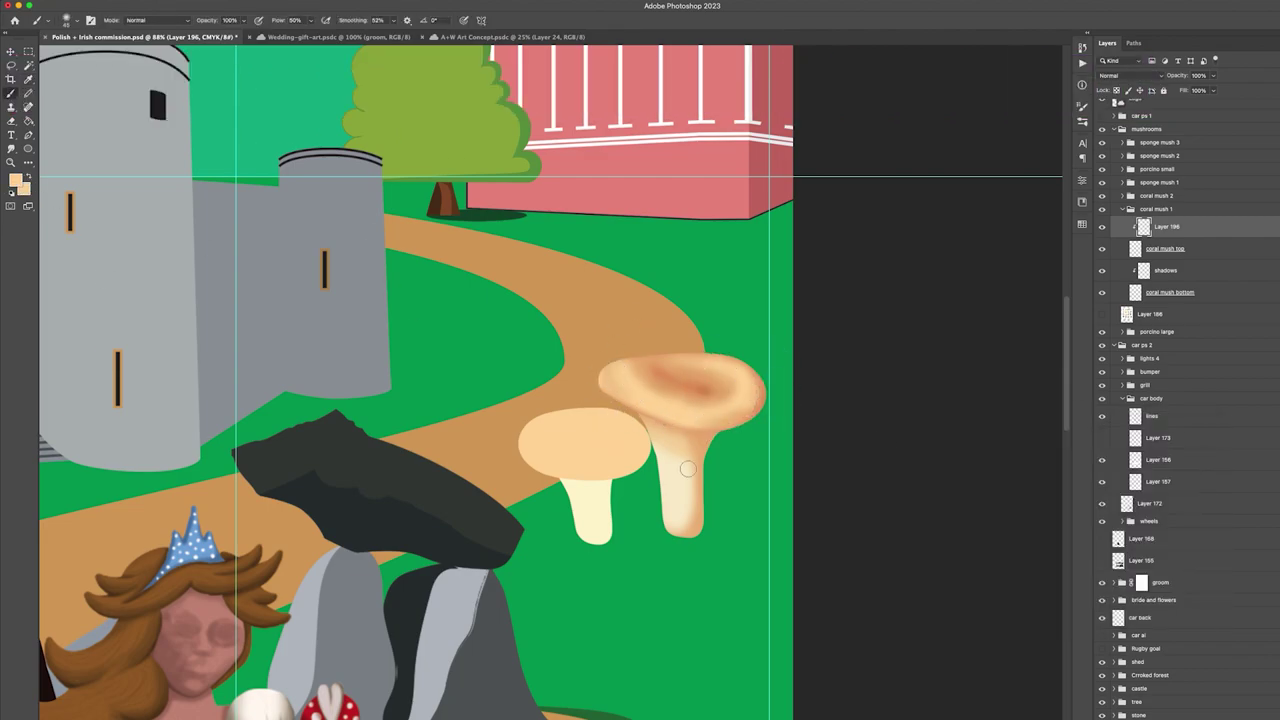
left_click(703, 380, "alt")
mouse_move(666, 380)
left_mouse_down()
mouse_move(700, 395)
mouse_move(648, 370)
mouse_move(647, 350)
mouse_move(679, 367)
mouse_move(640, 357)
mouse_move(660, 375)
mouse_move(692, 394)
left_mouse_up()
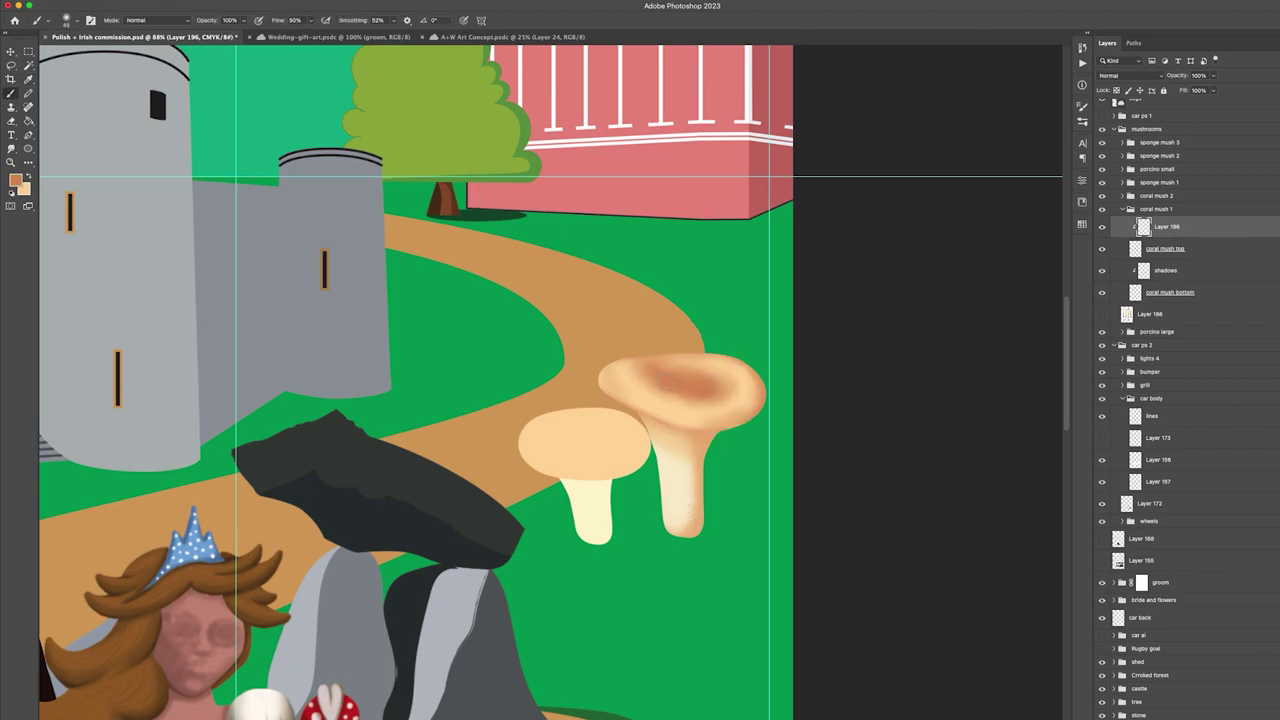
Choose a darker reddish brown and brush it along the large coral stem's right side and base on the shadows layer
left_click(1196, 271)
left_click(16, 180)
left_click(1031, 483)
left_click(1171, 439)
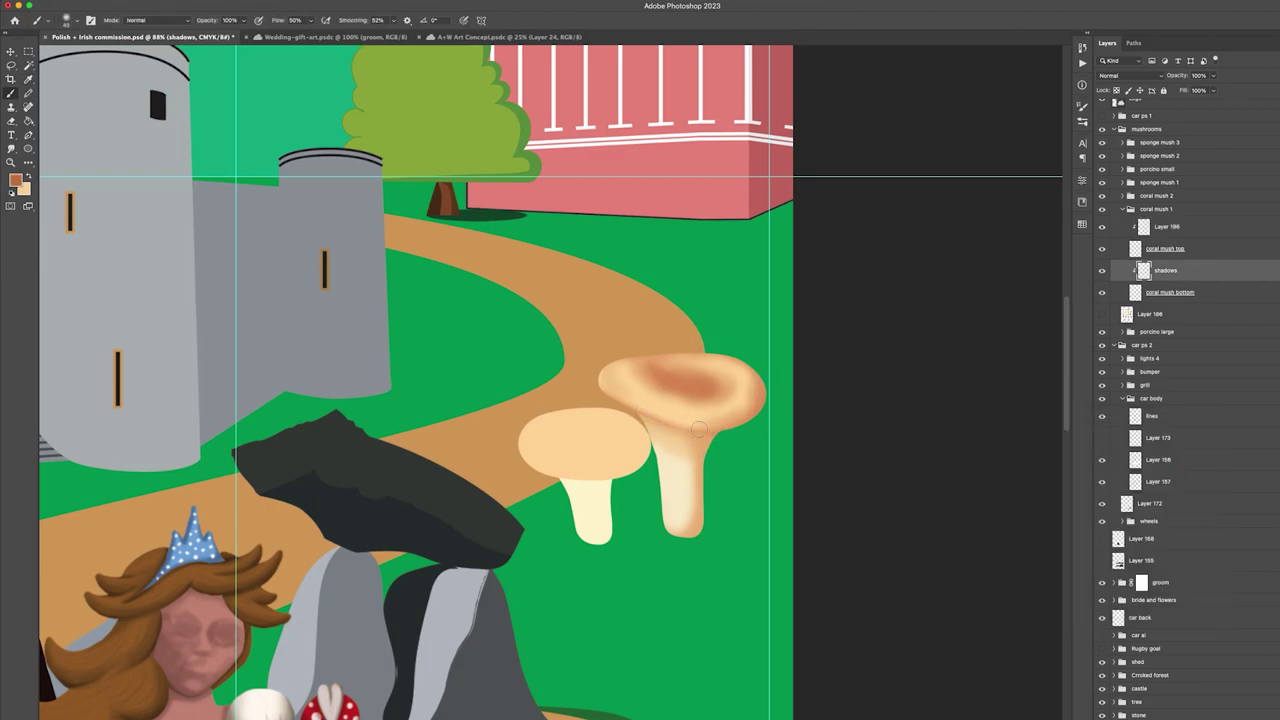
mouse_move(702, 448)
left_mouse_down()
mouse_move(704, 527)
mouse_move(677, 543)
left_mouse_up()
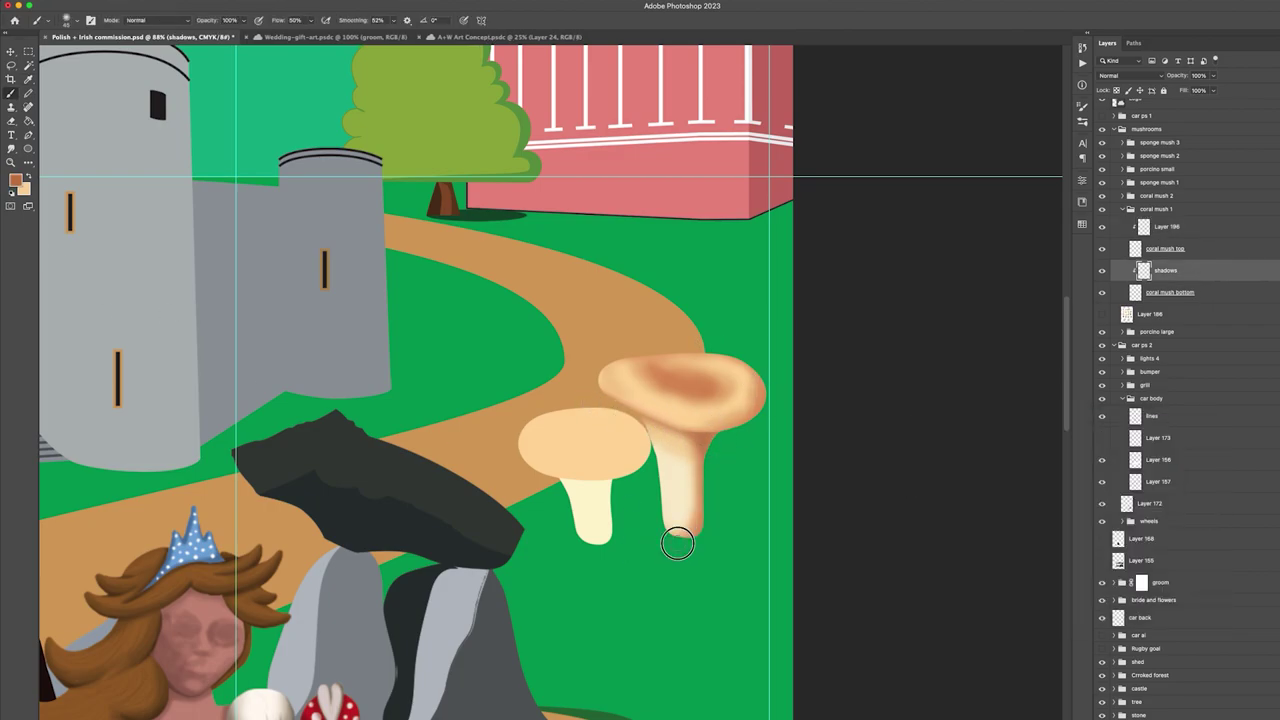
Set the foreground to a deeper brown and darken the large coral stem's shadow just beneath the cap
left_click(16, 180)
left_click(1017, 503)
left_click(1171, 439)
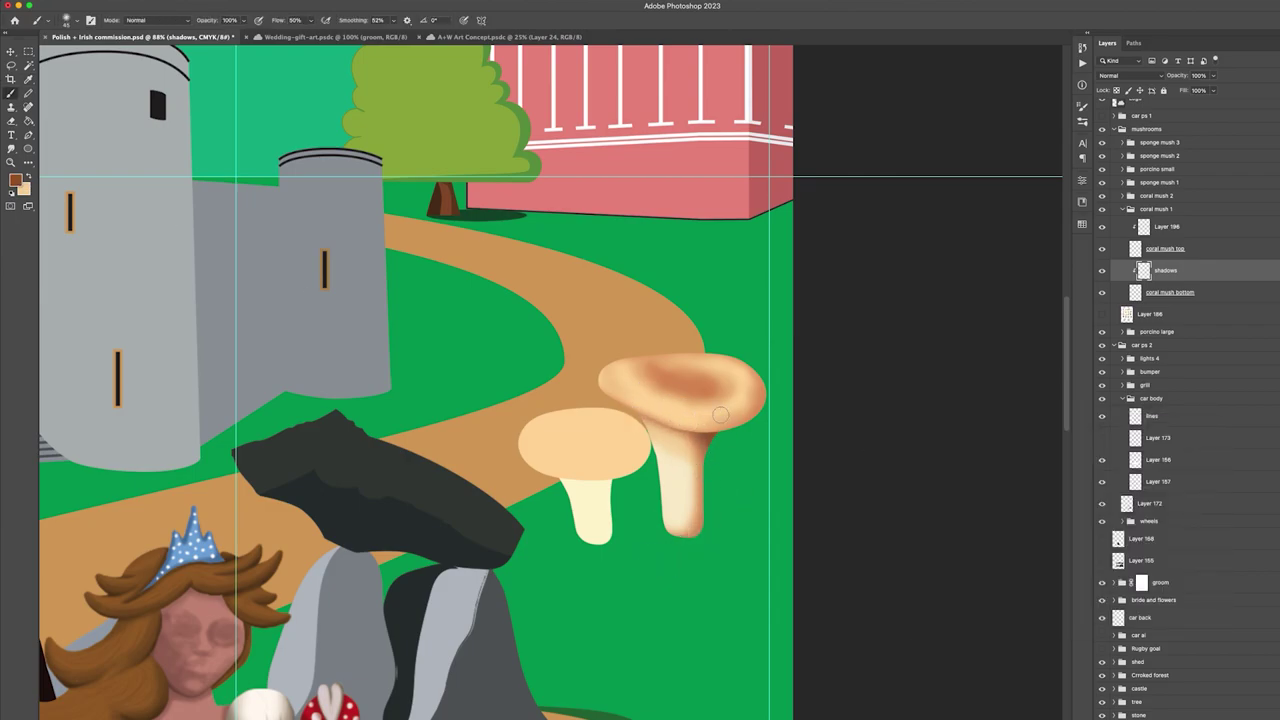
left_click(15, 181)
left_click(1171, 437)
Collapse the coral mush 1 group and move the whole large coral mushroom upward with Free Transform, clear of the small one
key("super+minus")
key("super+plus")
left_click(1123, 209)
left_click(1164, 210)
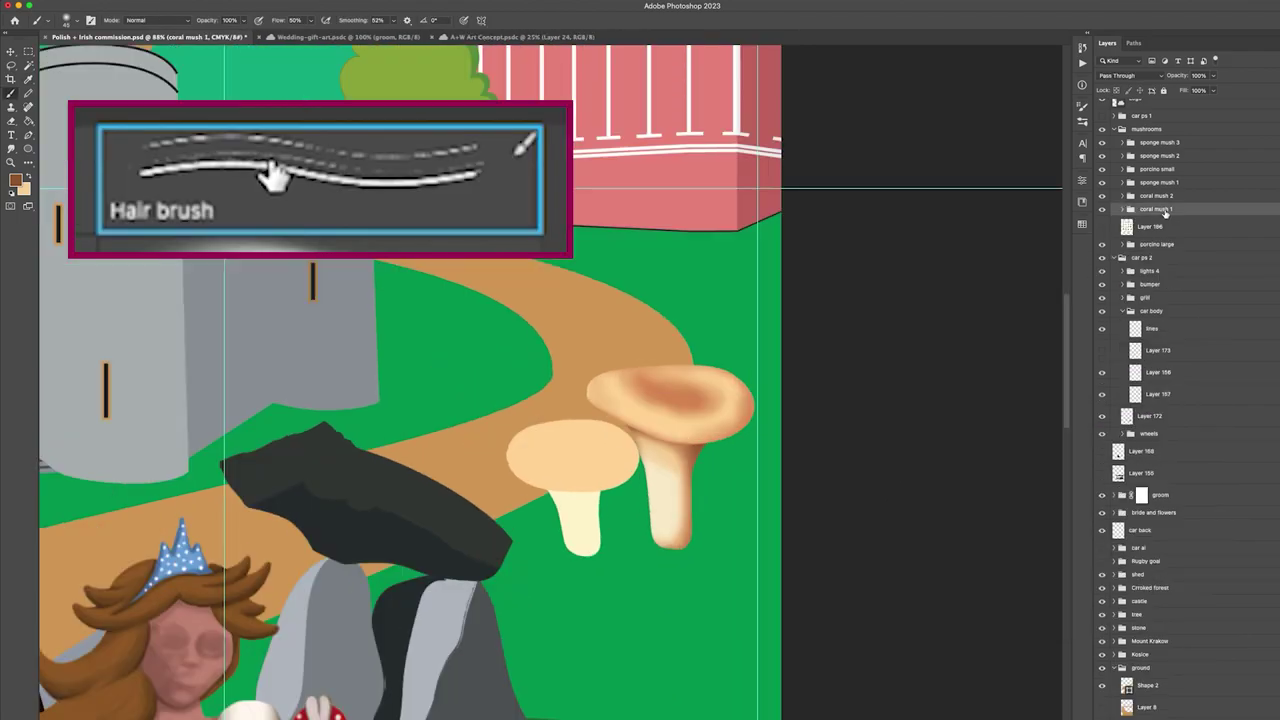
key("super+t")
left_click_drag(656, 476, 701, 407)
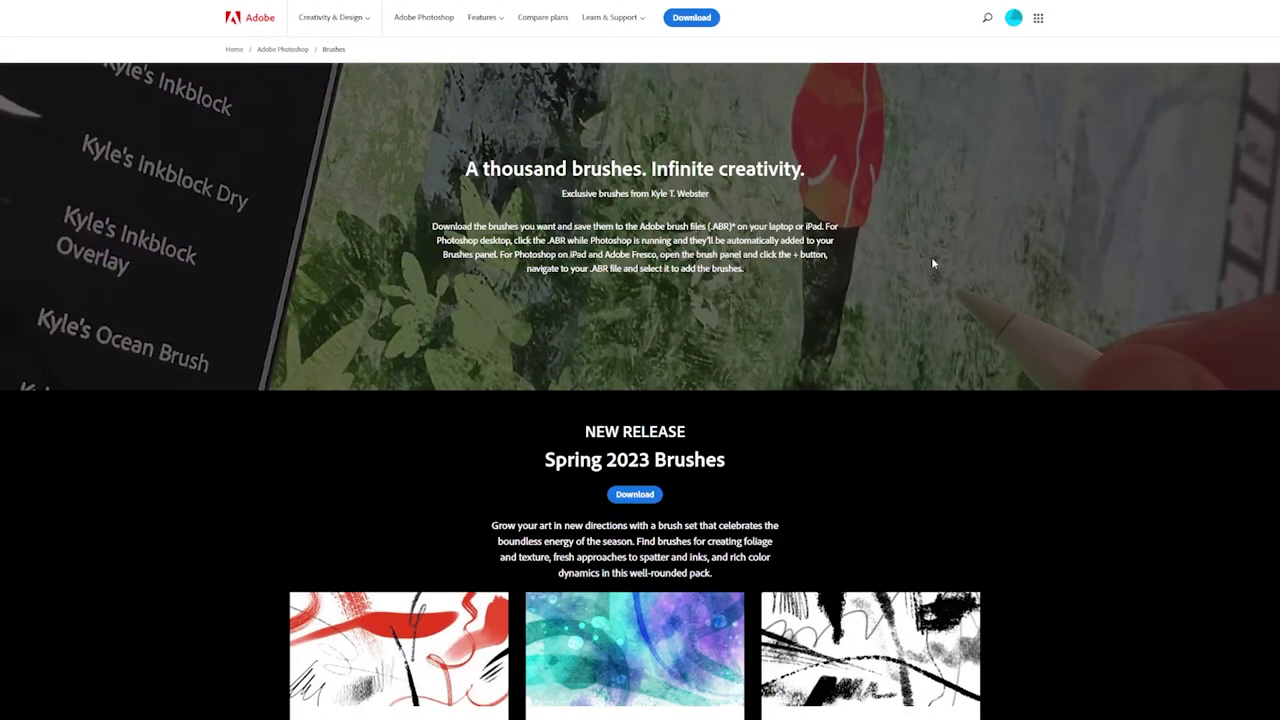
Switch to Adobe's Photoshop brushes web page and look through the downloadable brush packs
scroll(932, 263, "down", 6)
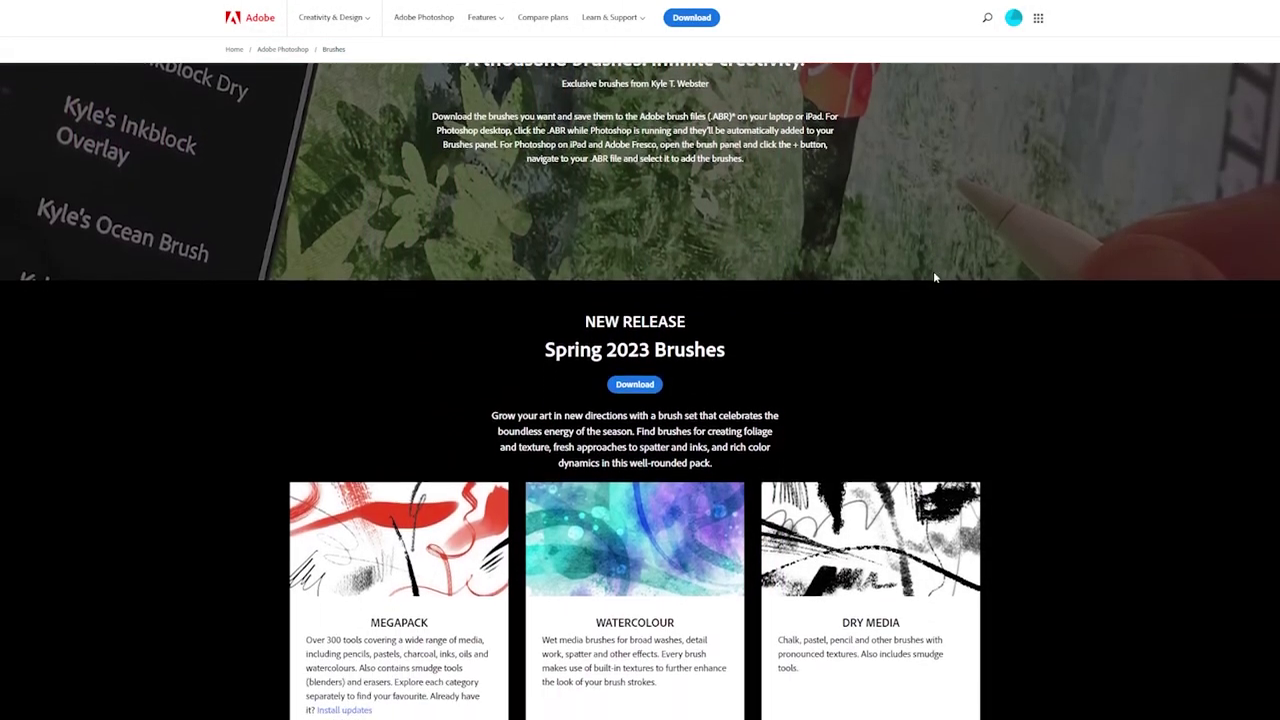
scroll(1047, 367, "down", 7)
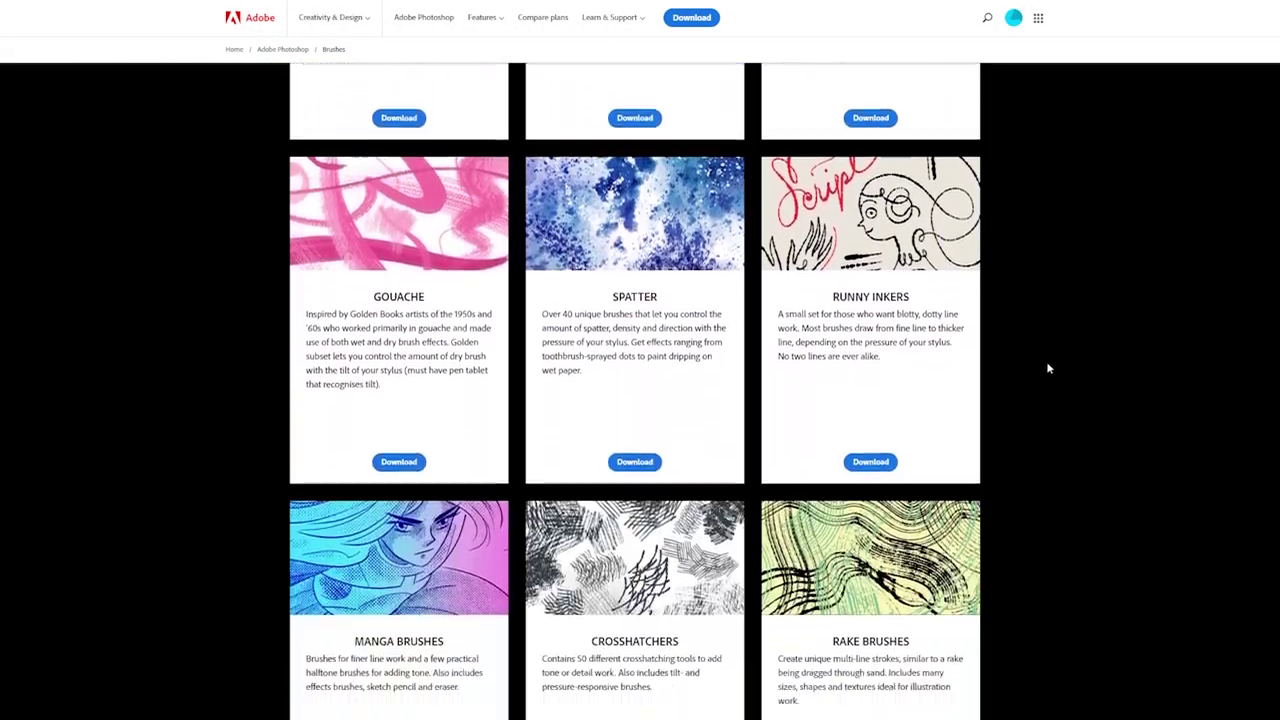
scroll(1048, 368, "down", 5)
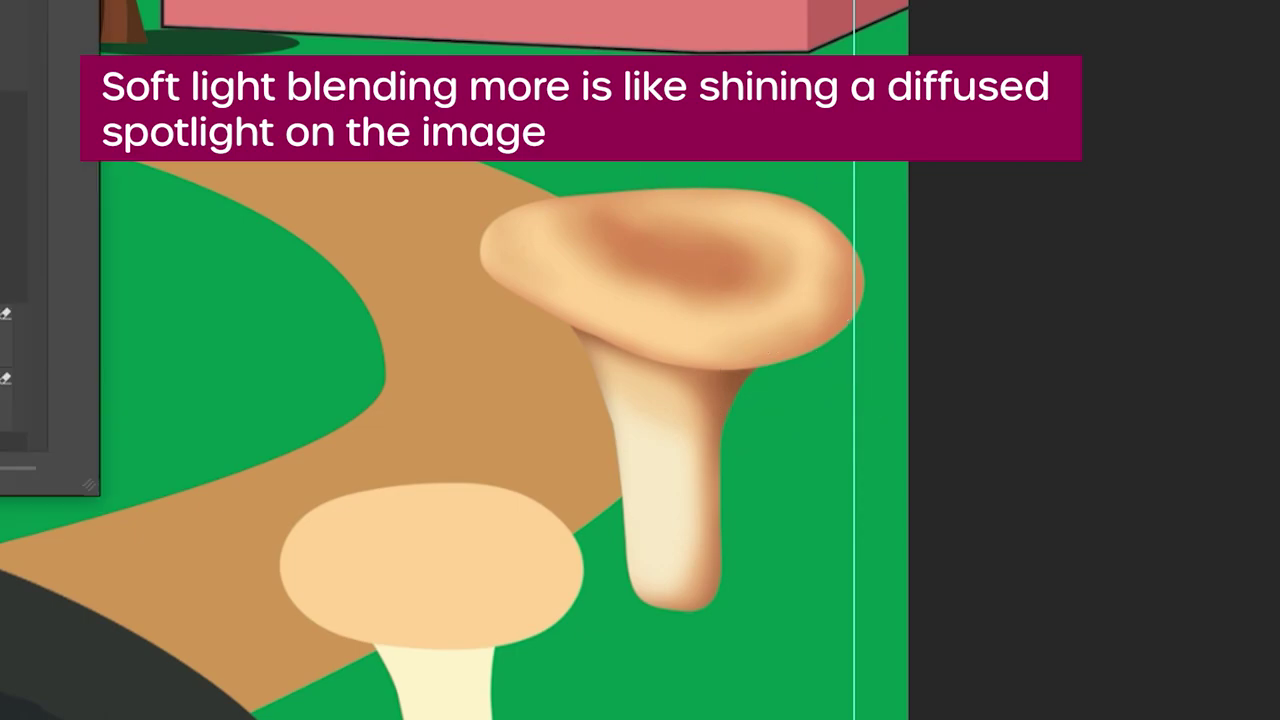
Try textured hair-brush strokes around the large coral cap's rim on the clipped Color Burn layer, and undo them
mouse_move(812, 250)
left_mouse_down()
mouse_move(857, 294)
mouse_move(775, 325)
left_mouse_up()
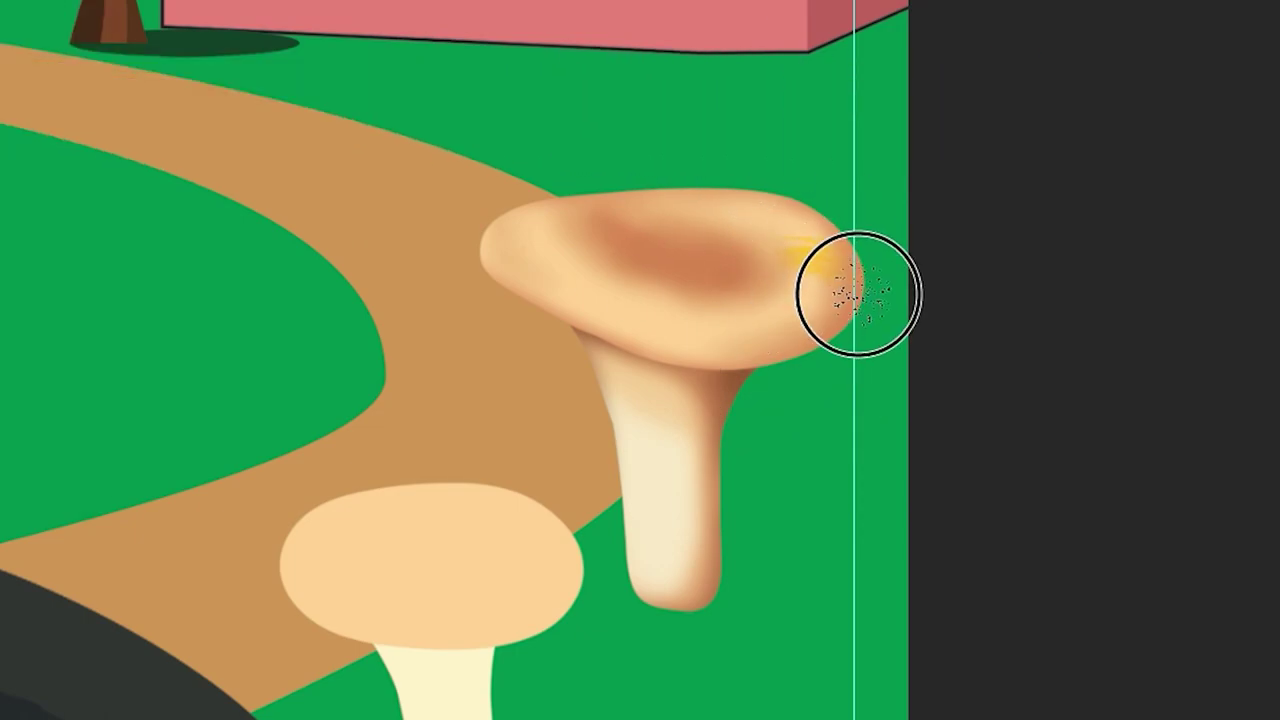
mouse_move(655, 340)
left_mouse_down()
mouse_move(647, 283)
mouse_move(550, 282)
left_mouse_up()
left_click_drag(495, 250, 560, 220)
key("ctrl+z")
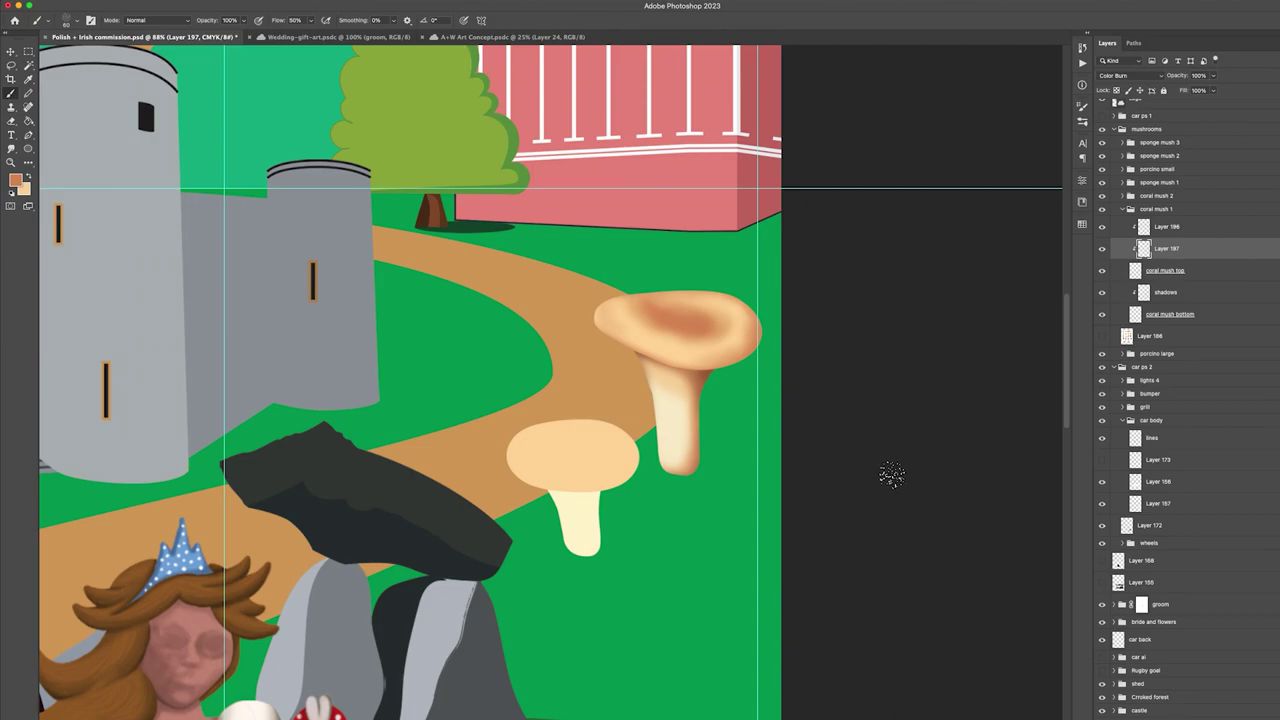
mouse_move(765, 345)
left_mouse_down()
mouse_move(708, 329)
mouse_move(718, 293)
mouse_move(695, 384)
mouse_move(642, 374)
mouse_move(630, 302)
left_mouse_up()
key("ctrl+z")
Place the cap's texture layer, Layer 197, above Layer 196 and set it to Soft Light blending at 40% opacity
left_click_drag(1198, 248, 1198, 216)
left_click(1137, 77)
left_click(1135, 54)
left_click(1134, 78)
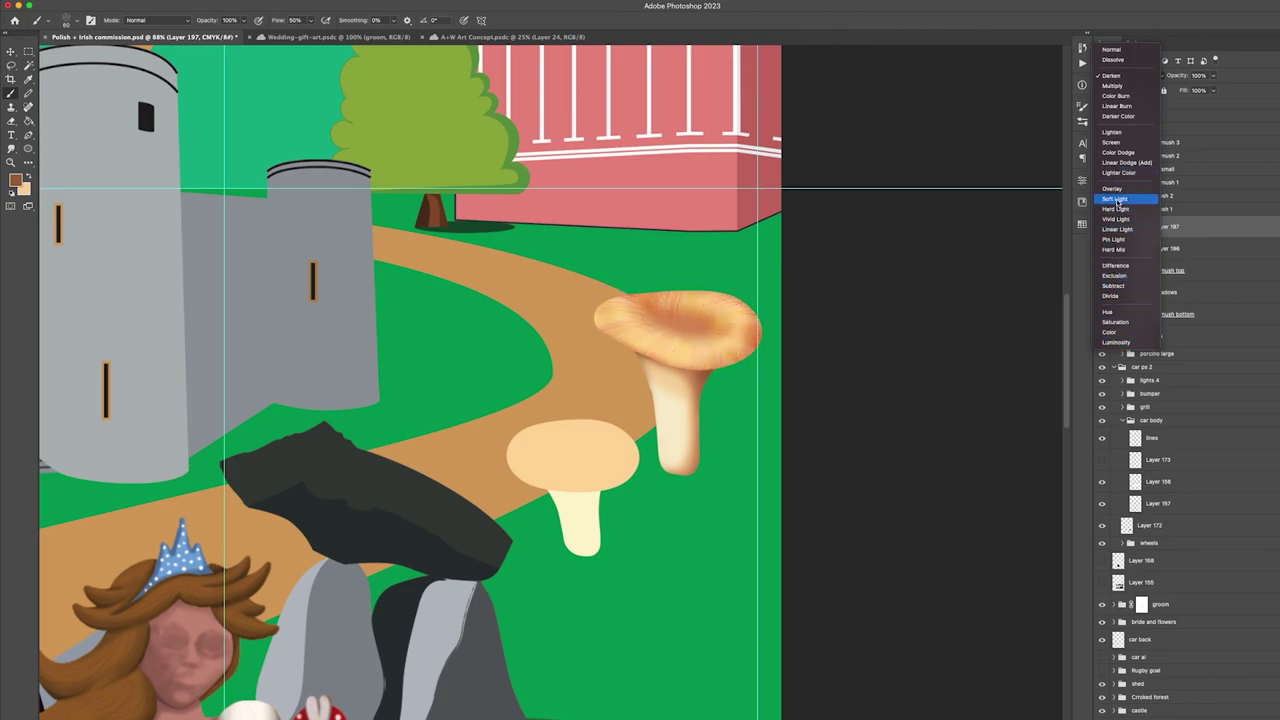
left_click(1117, 199)
left_click(1213, 75)
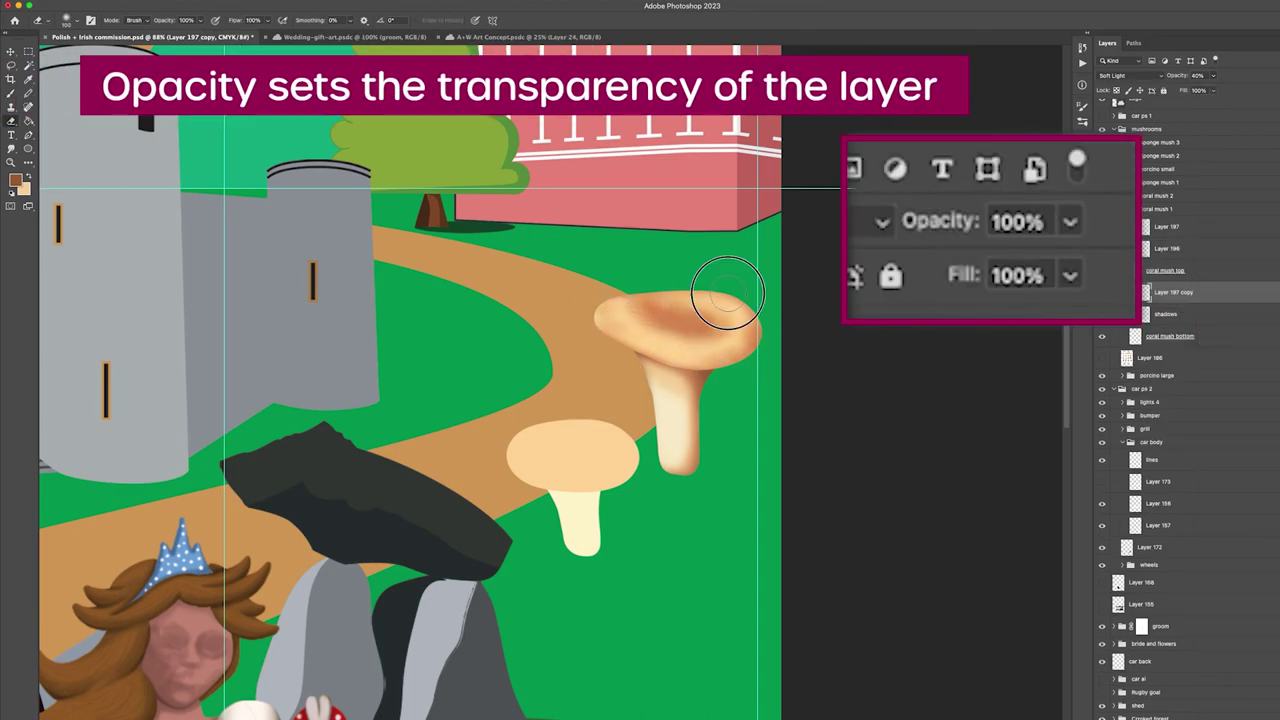
Brush fine texture strokes on the large coral stem on Layer 197 copy and adjust that layer's opacity
key("b")
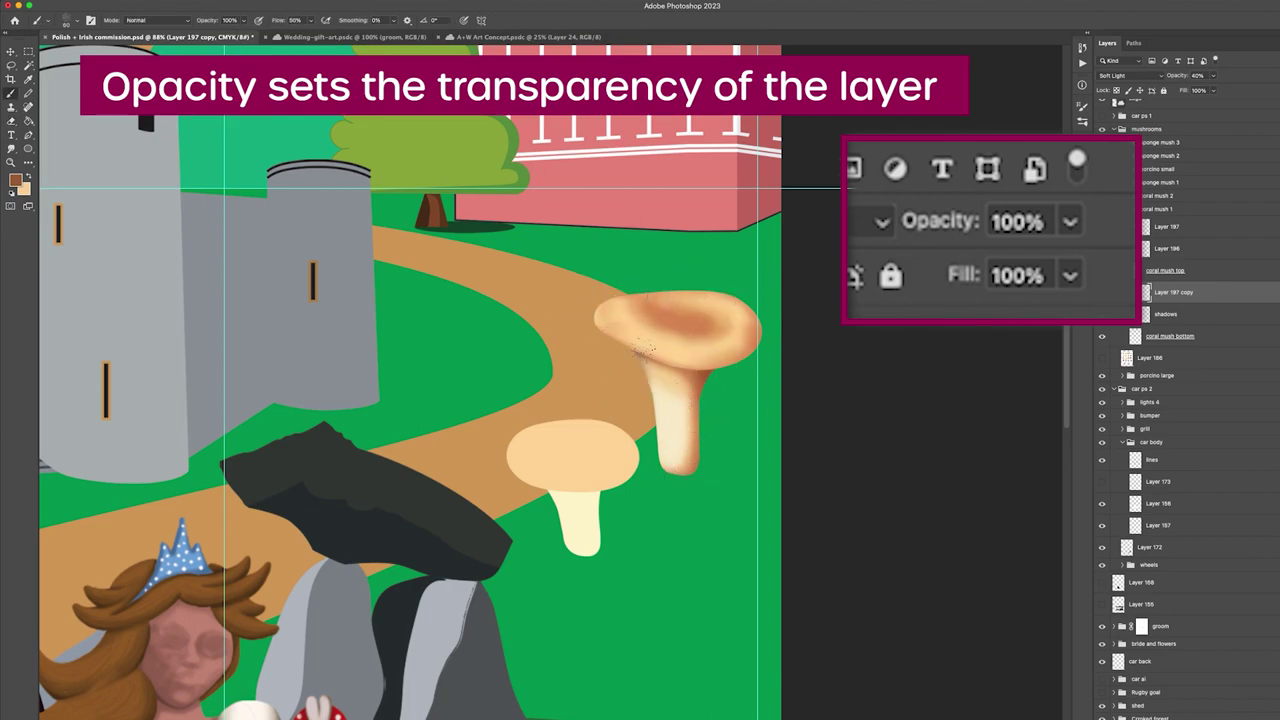
left_click_drag(697, 416, 637, 385)
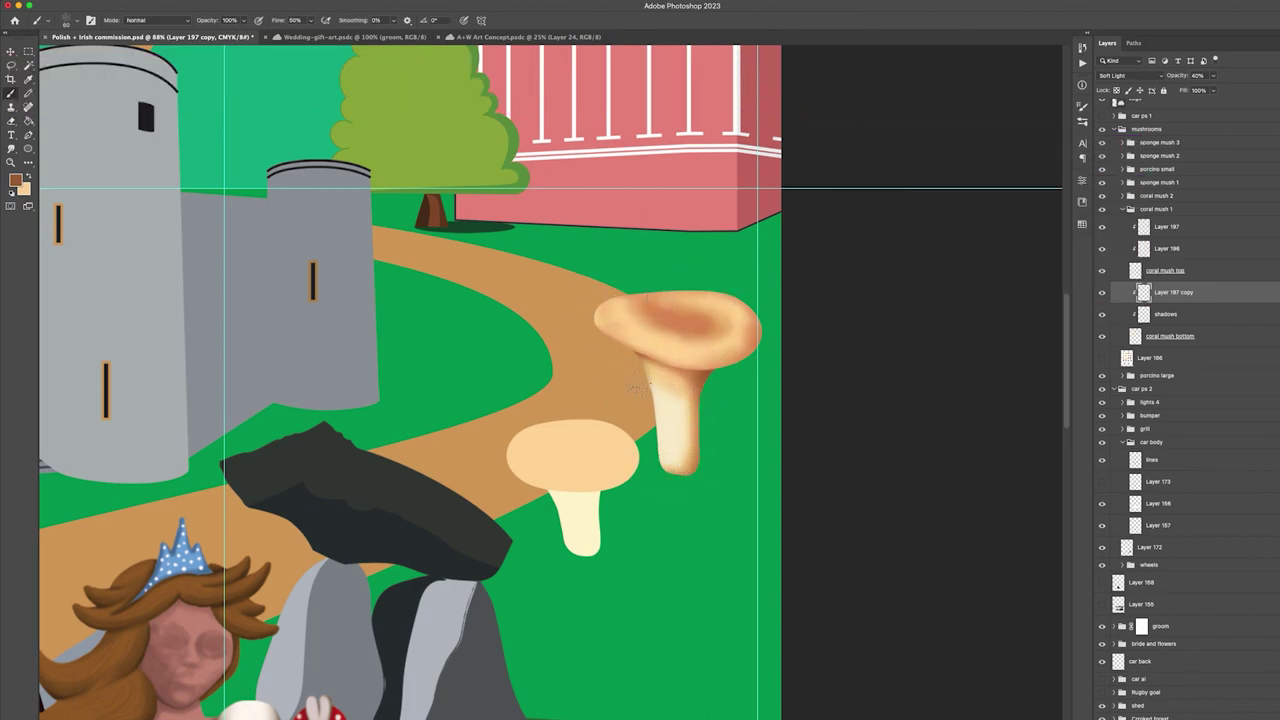
mouse_move(1213, 76)
left_mouse_down()
mouse_move(1221, 90)
mouse_move(1210, 93)
left_mouse_up()
left_click(1234, 276)
In the coral mush 2 group, add a new layer clipped to coral mush top 2 and select the coral mush bottom 2 layer
left_click(1123, 209)
left_click(1123, 196)
left_click(1199, 198)
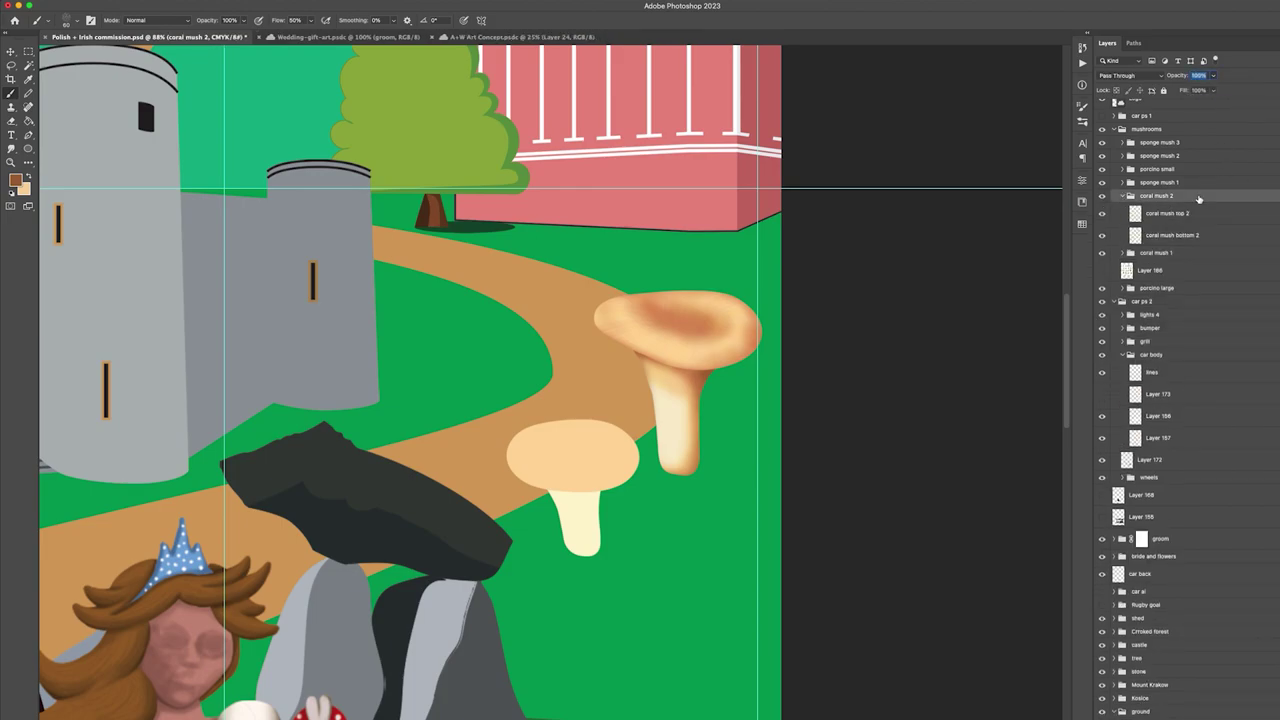
left_click(1200, 213)
left_click(1228, 718)
right_click(1175, 212)
left_click(1215, 450)
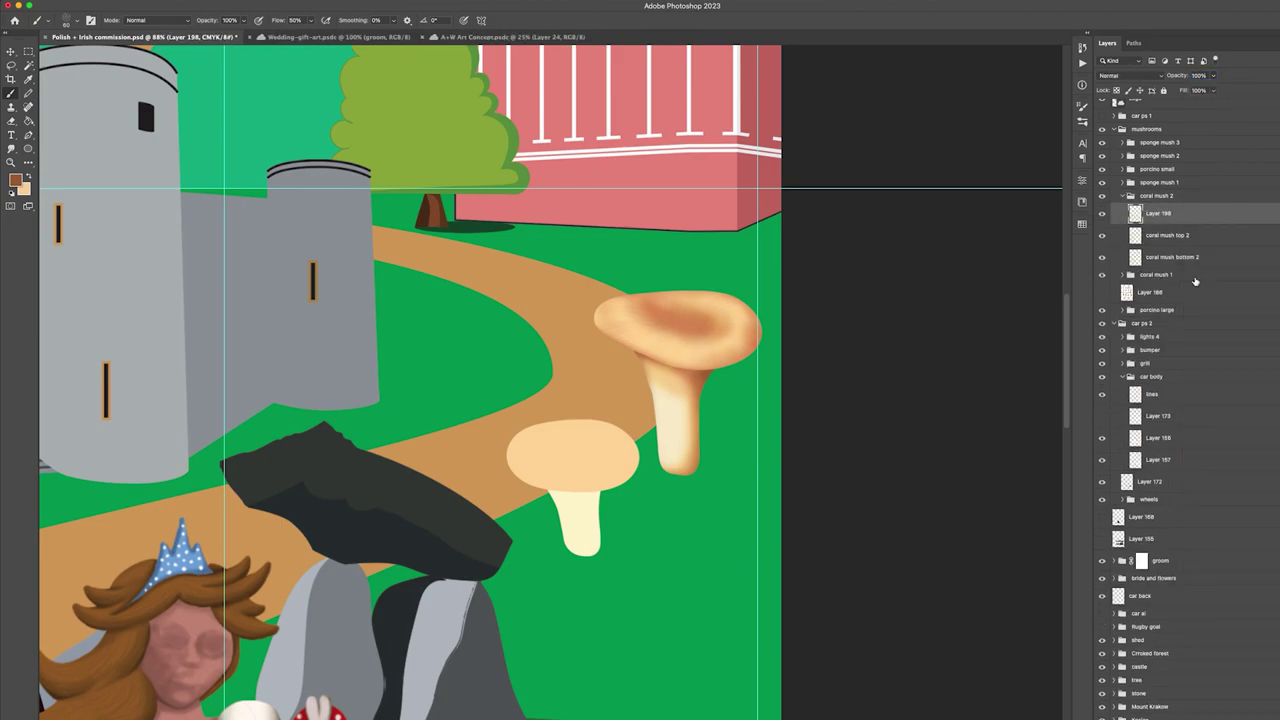
left_click(1192, 260)
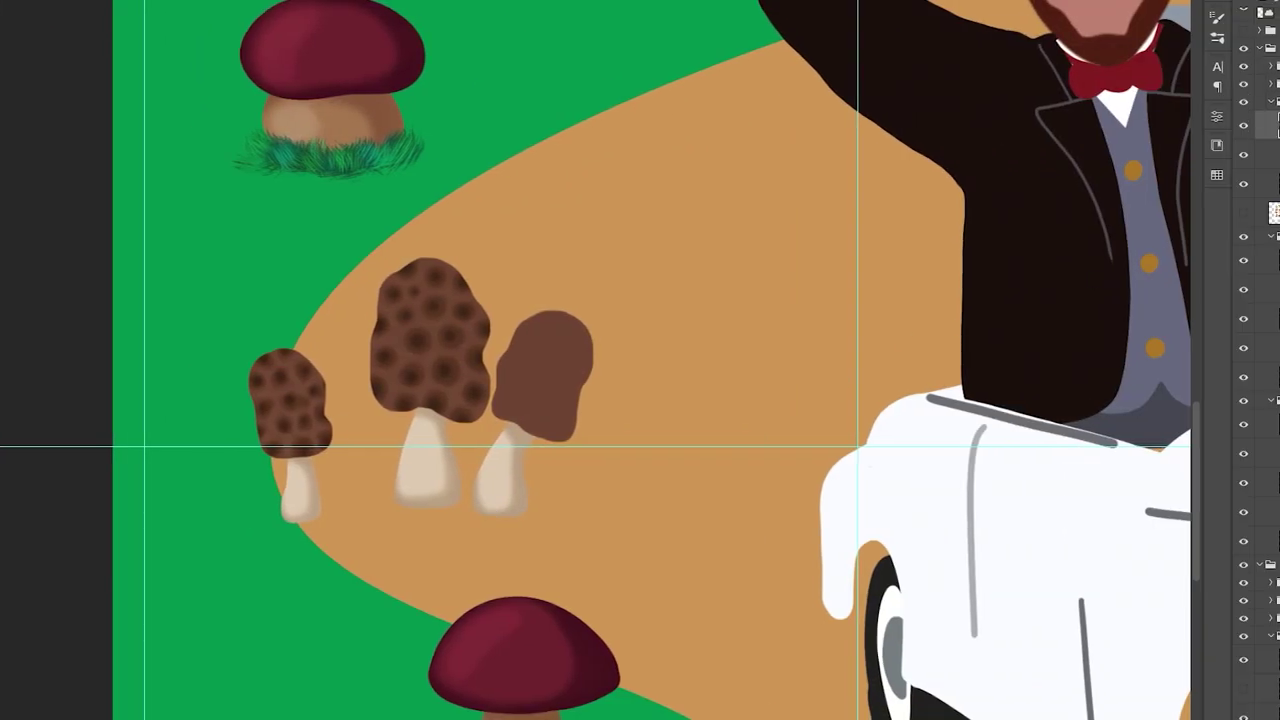
Dab soft dark brown spots across the lower part of the rightmost morel's plain cap
scroll(485, 502, "up", 3)
scroll(560, 500, "up", 3)
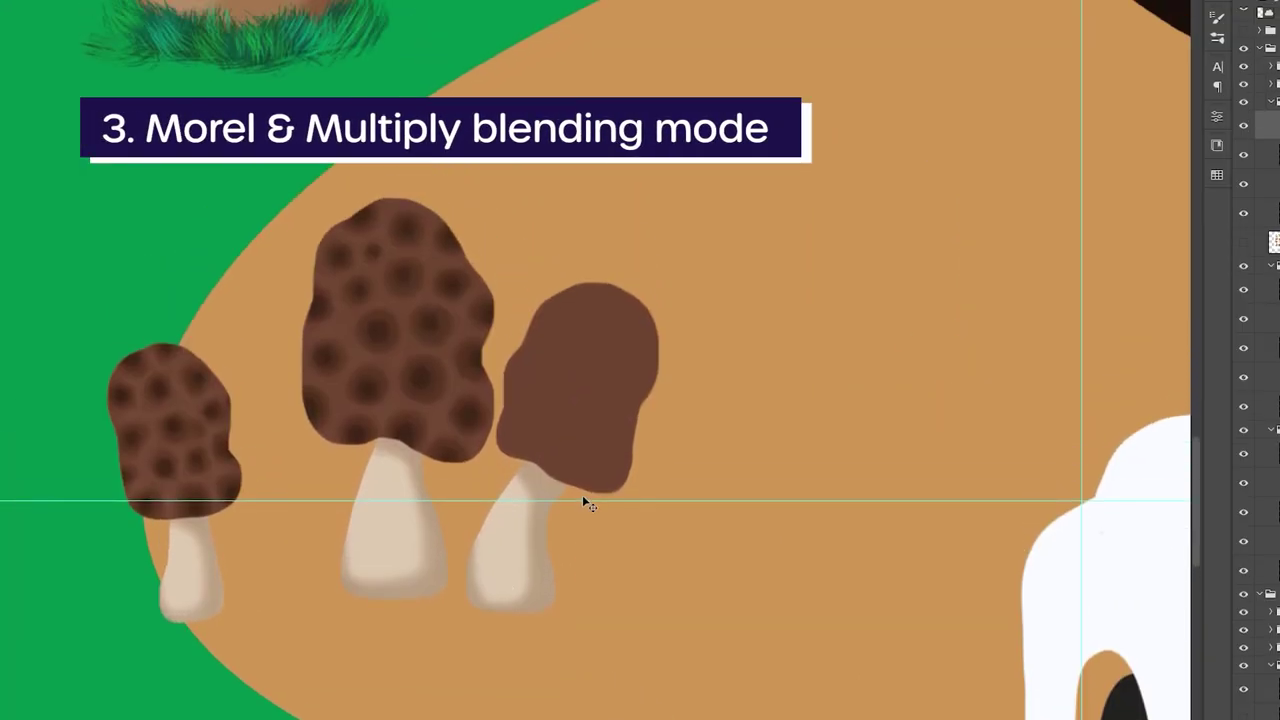
left_click(13, 4)
key("Return")
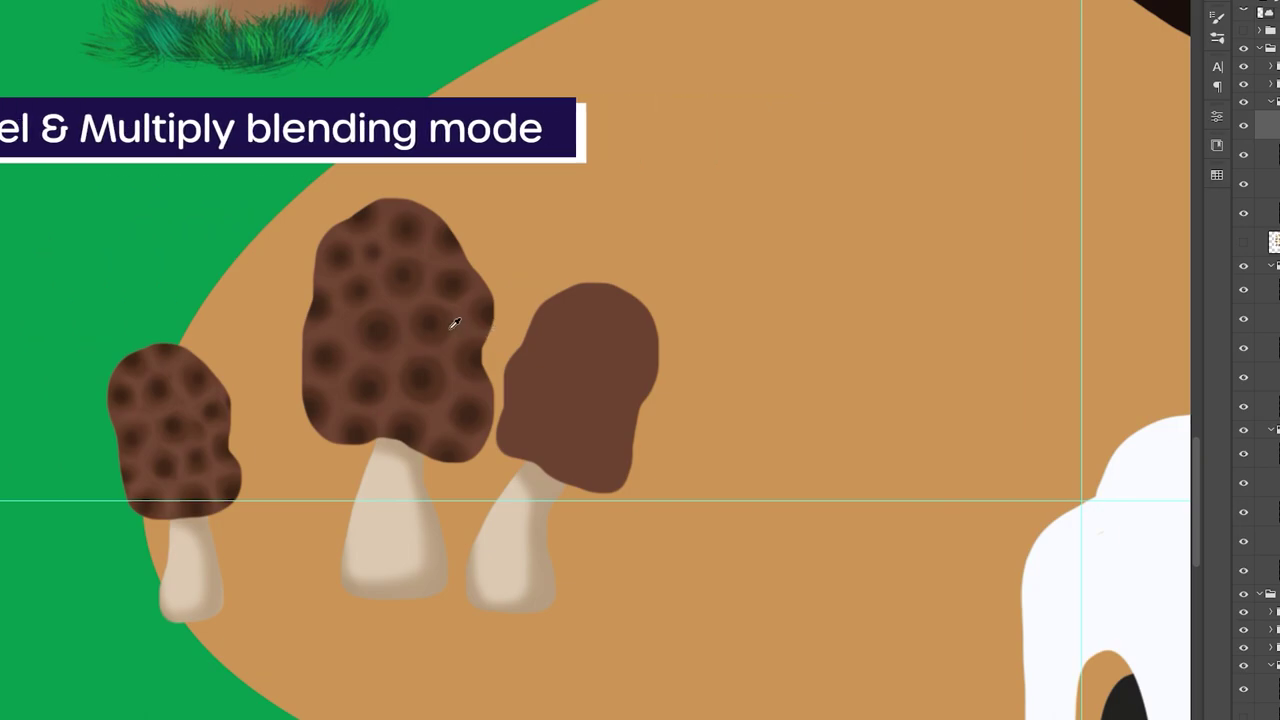
left_click_drag(592, 479, 591, 490)
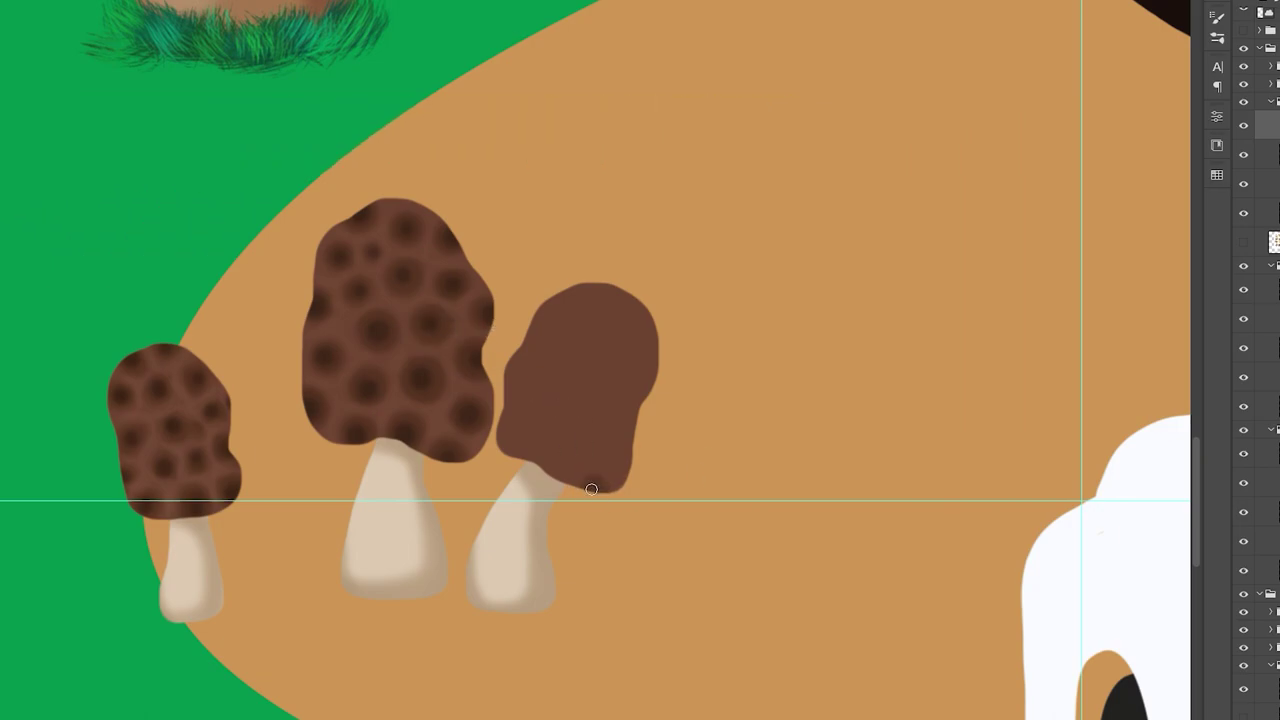
left_click(621, 457)
left_click(586, 446)
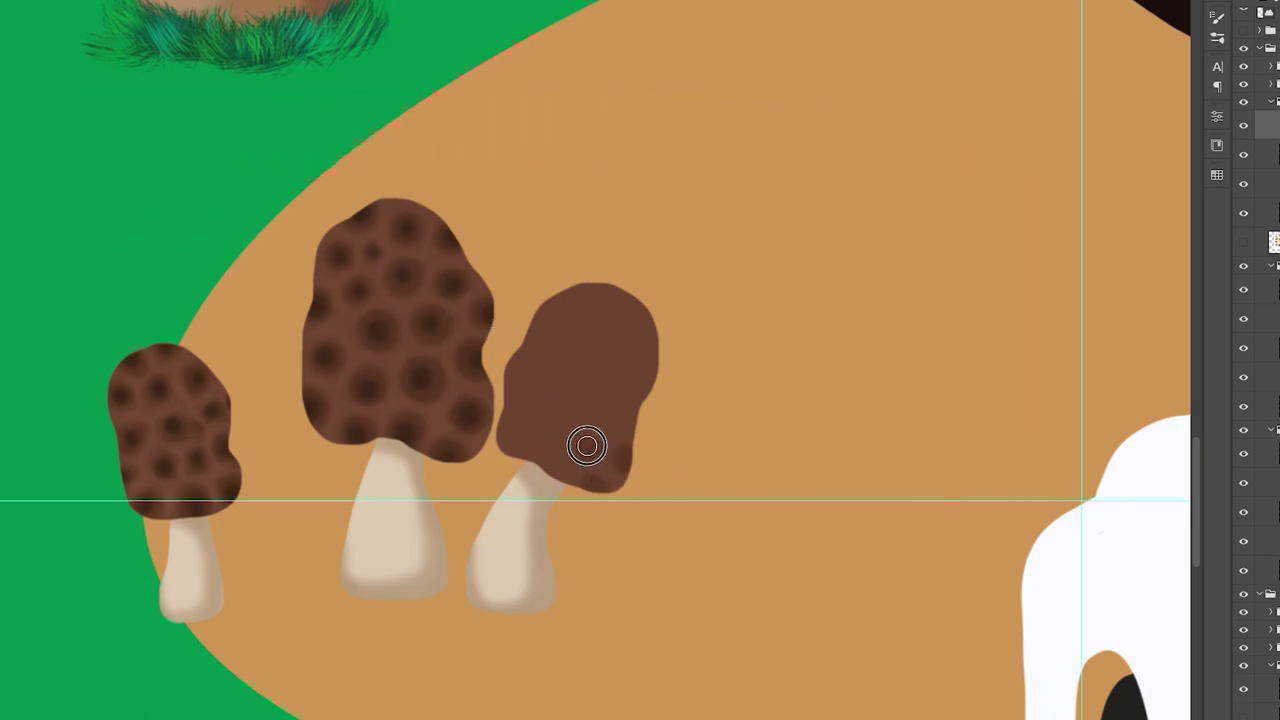
left_click(553, 471)
left_click(545, 431)
left_click(513, 456)
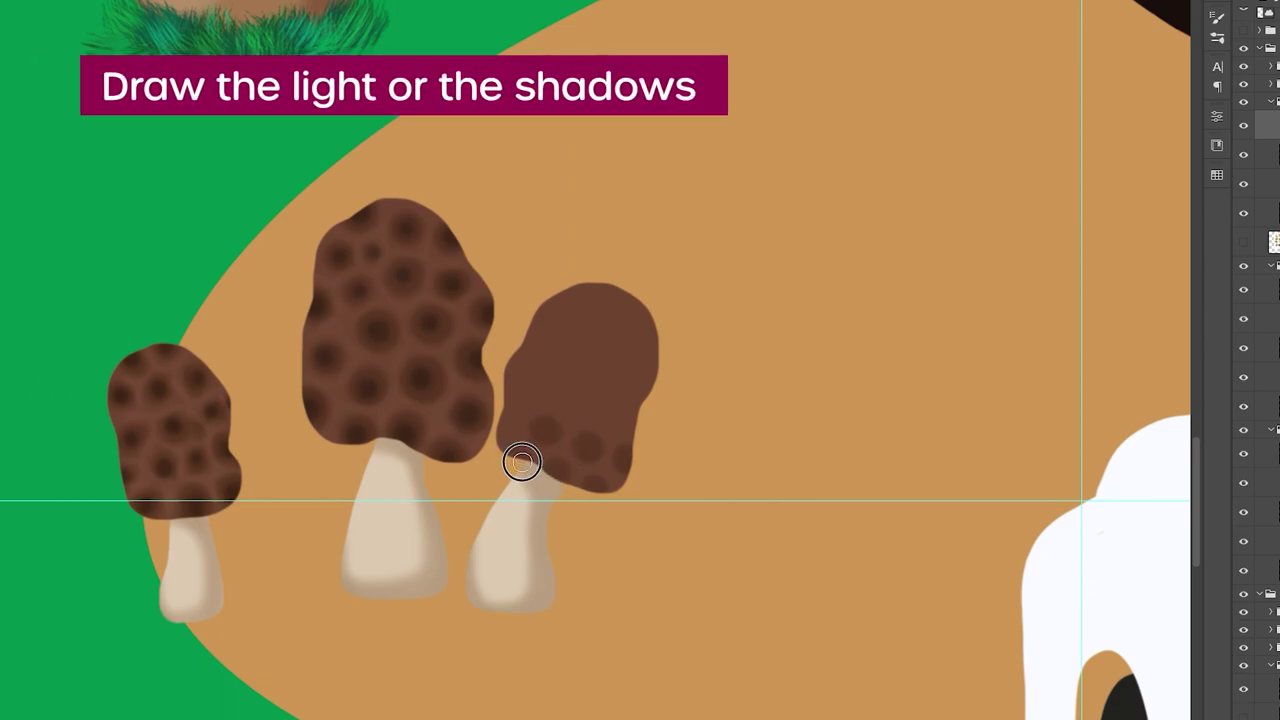
Add dark brown spots up the left edge and across the upper left of the rightmost morel cap
left_click(503, 415)
left_click(529, 389)
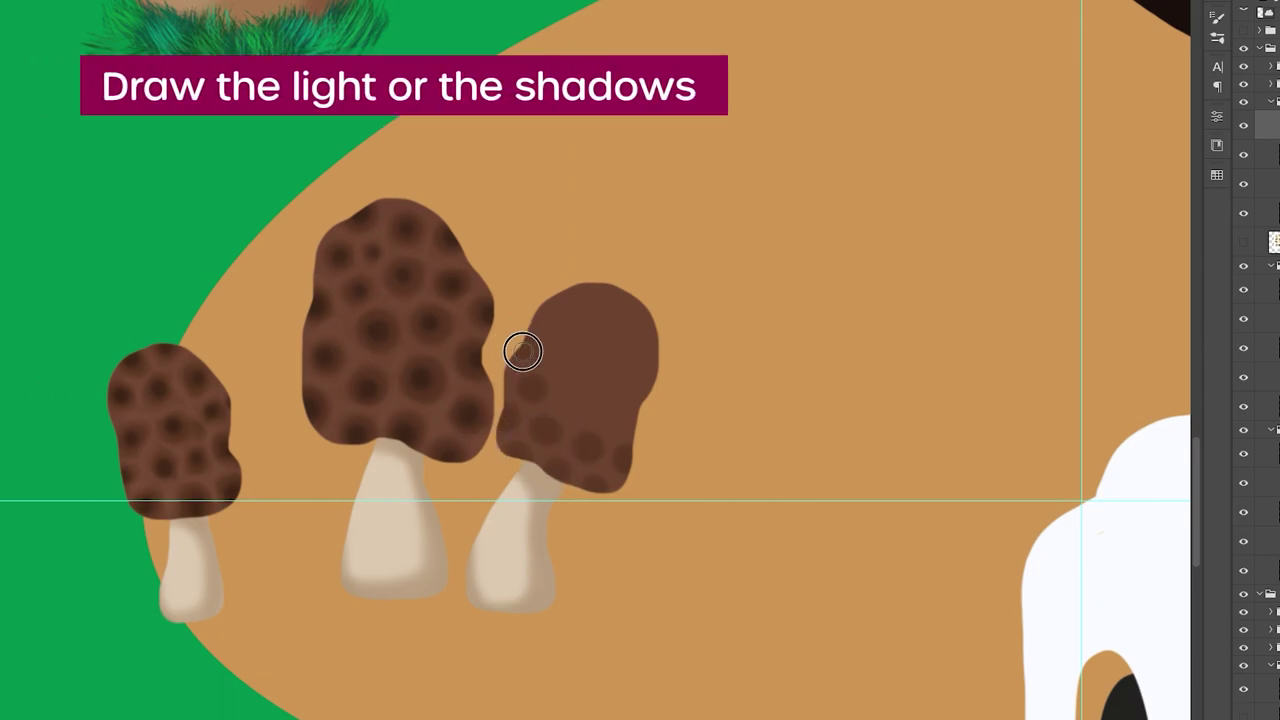
left_click(521, 349)
left_click(552, 314)
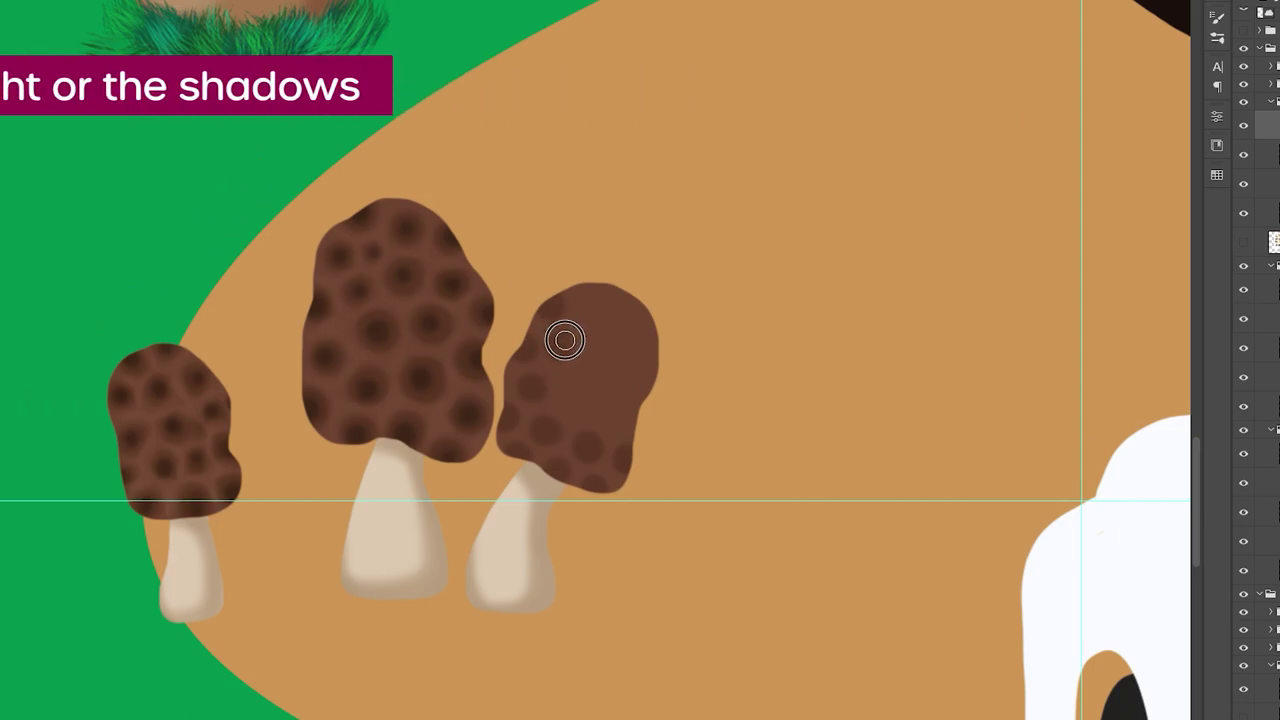
left_click(562, 342)
left_click(638, 398)
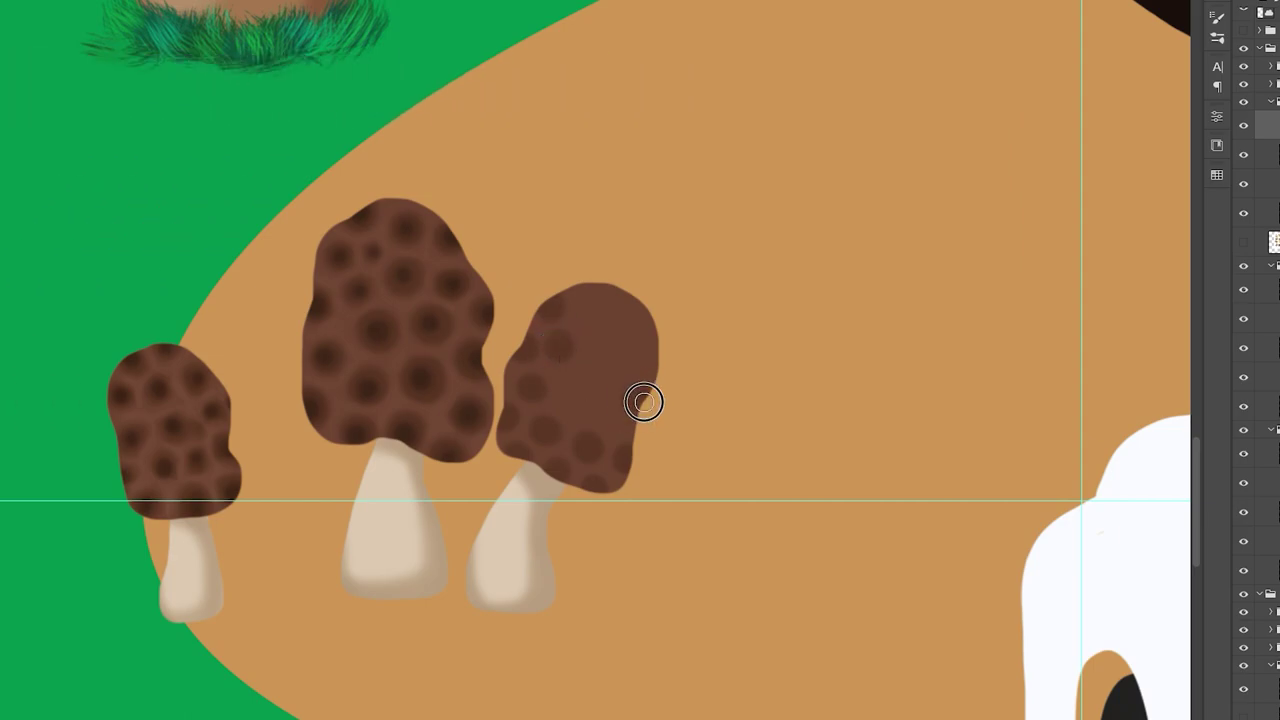
Fill the middle and right side of the rightmost morel cap with spots and darken their centres using a sampled brown
left_click(575, 402)
left_click(592, 362)
left_click(609, 394)
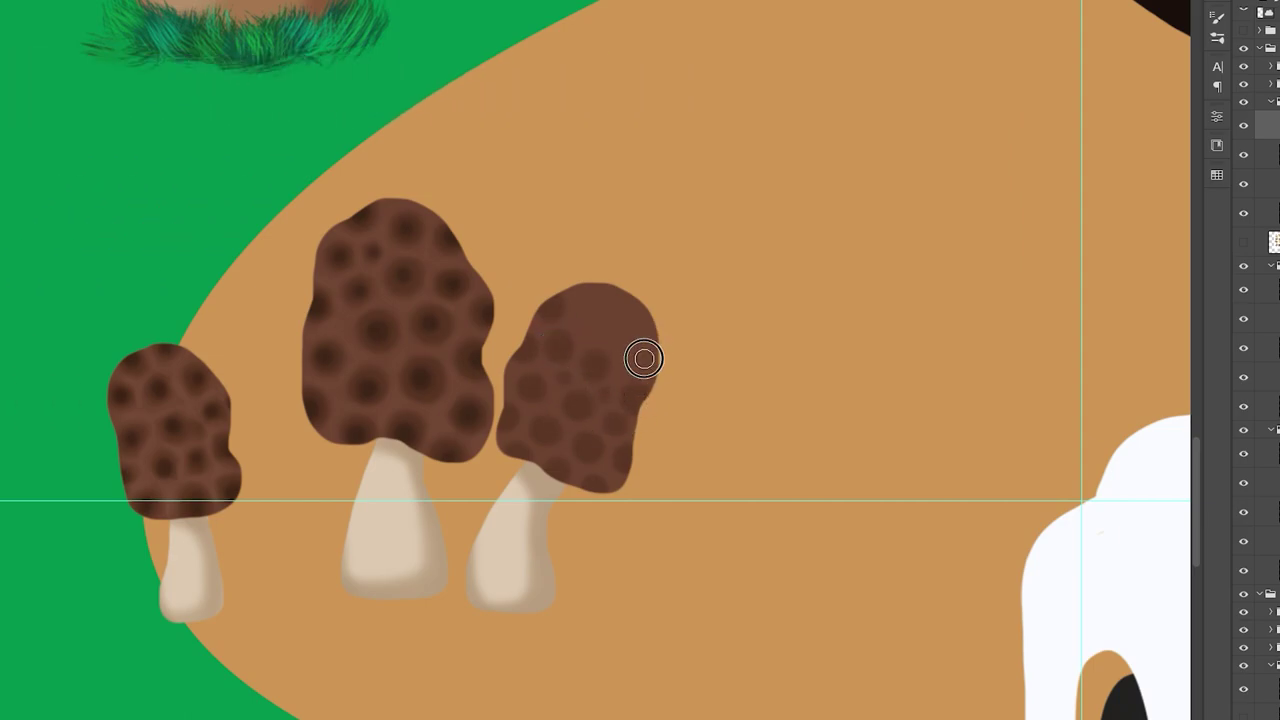
left_click(643, 357)
left_click(620, 354)
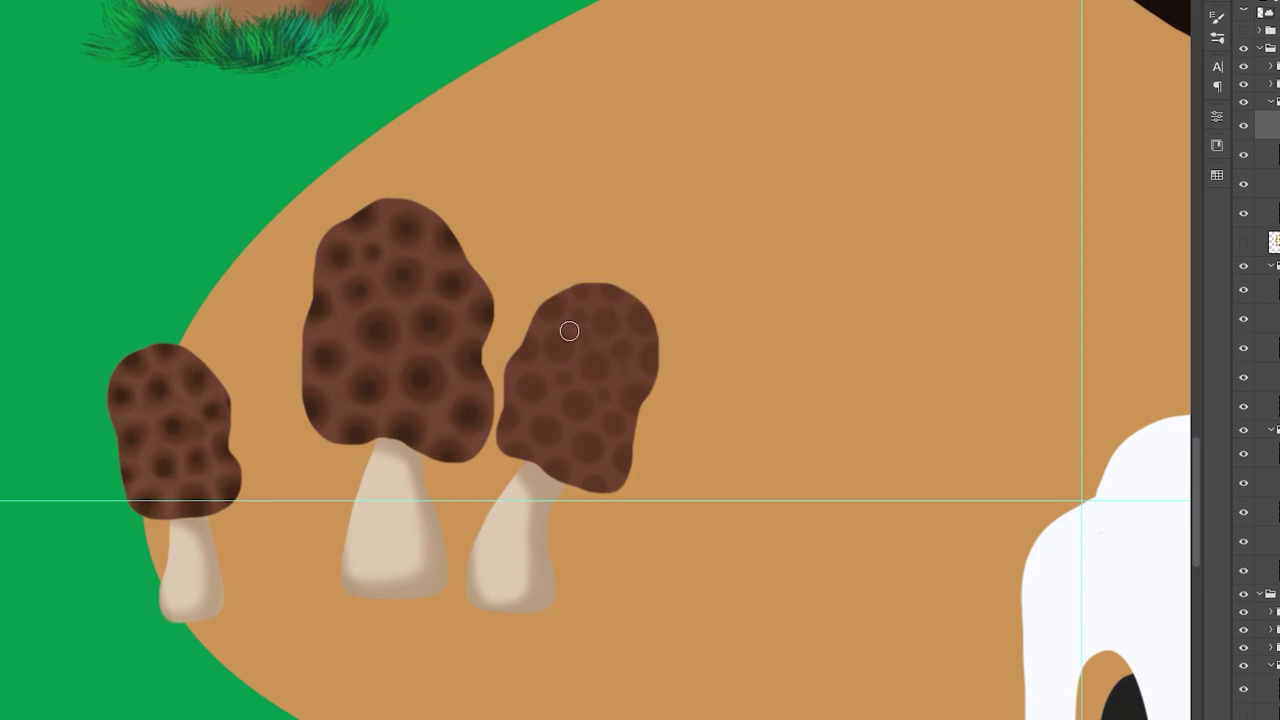
left_click(441, 302, "alt")
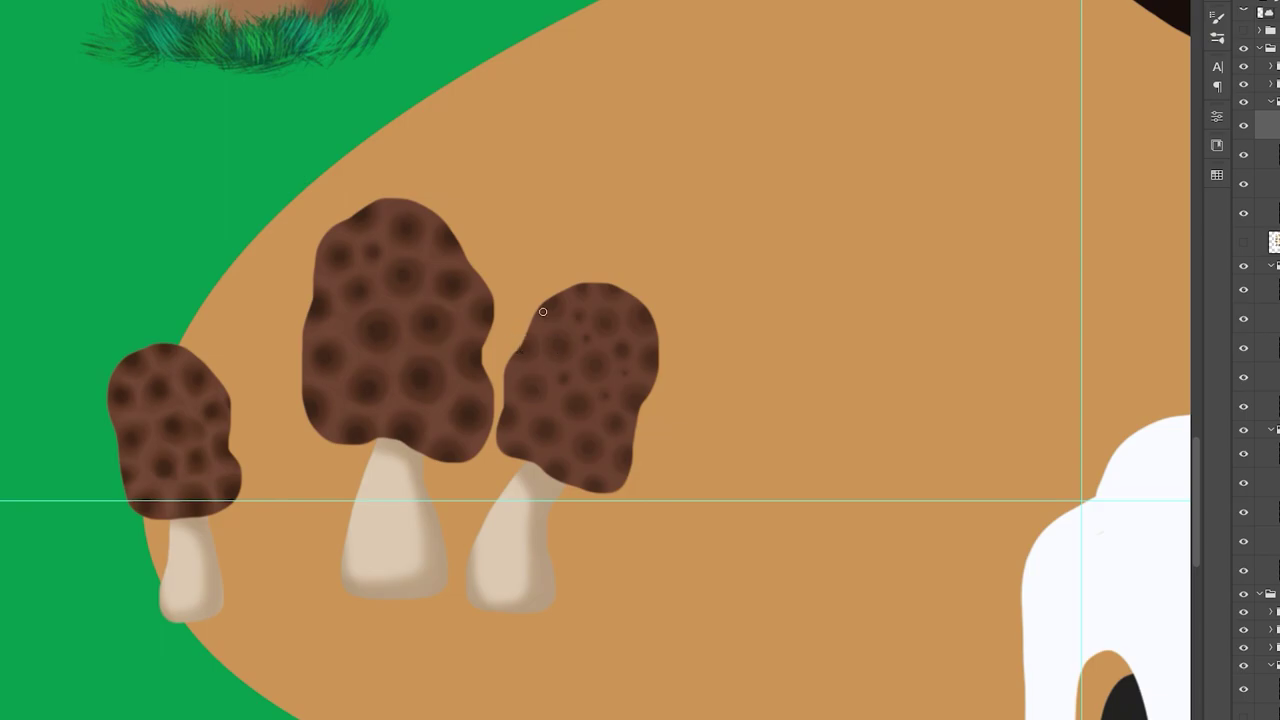
Add a new layer beneath the rightmost morel's spot layer and try shading the cap's right edge with sampled brown
key("ctrl+shift+alt+n")
left_click_drag(1276, 125, 1276, 170)
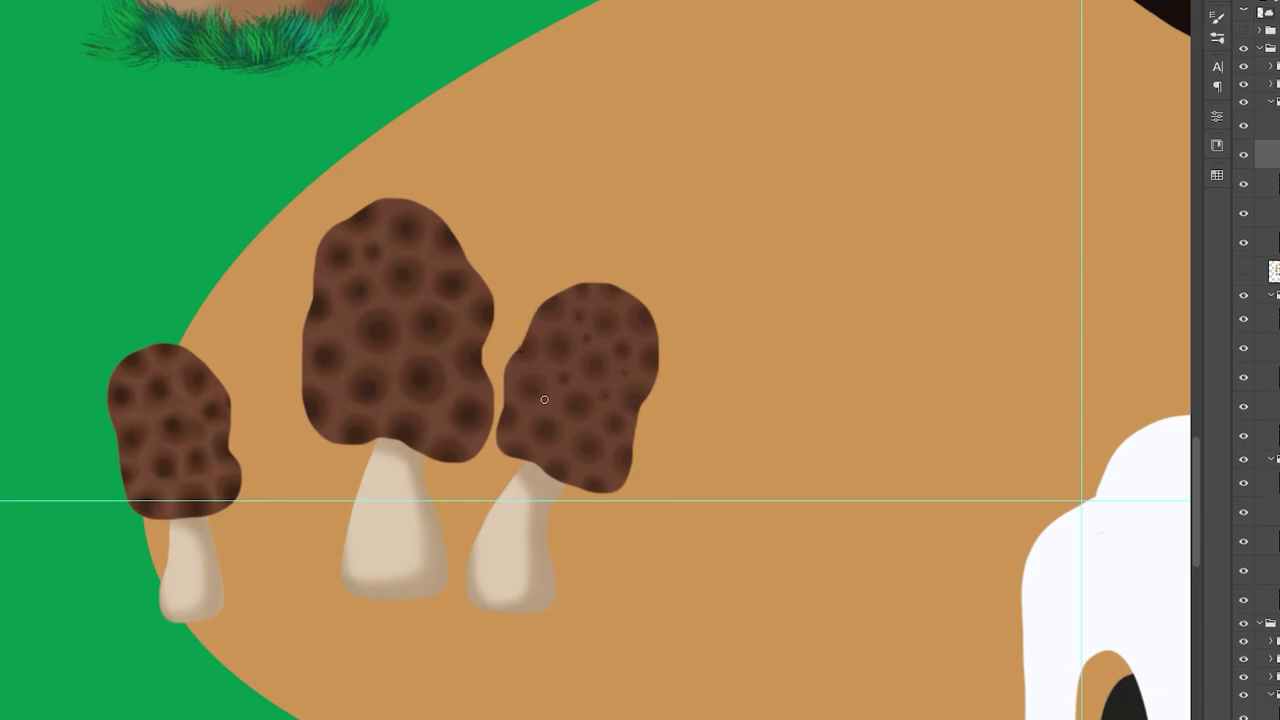
left_click(652, 345, "alt")
left_click(583, 491, "alt")
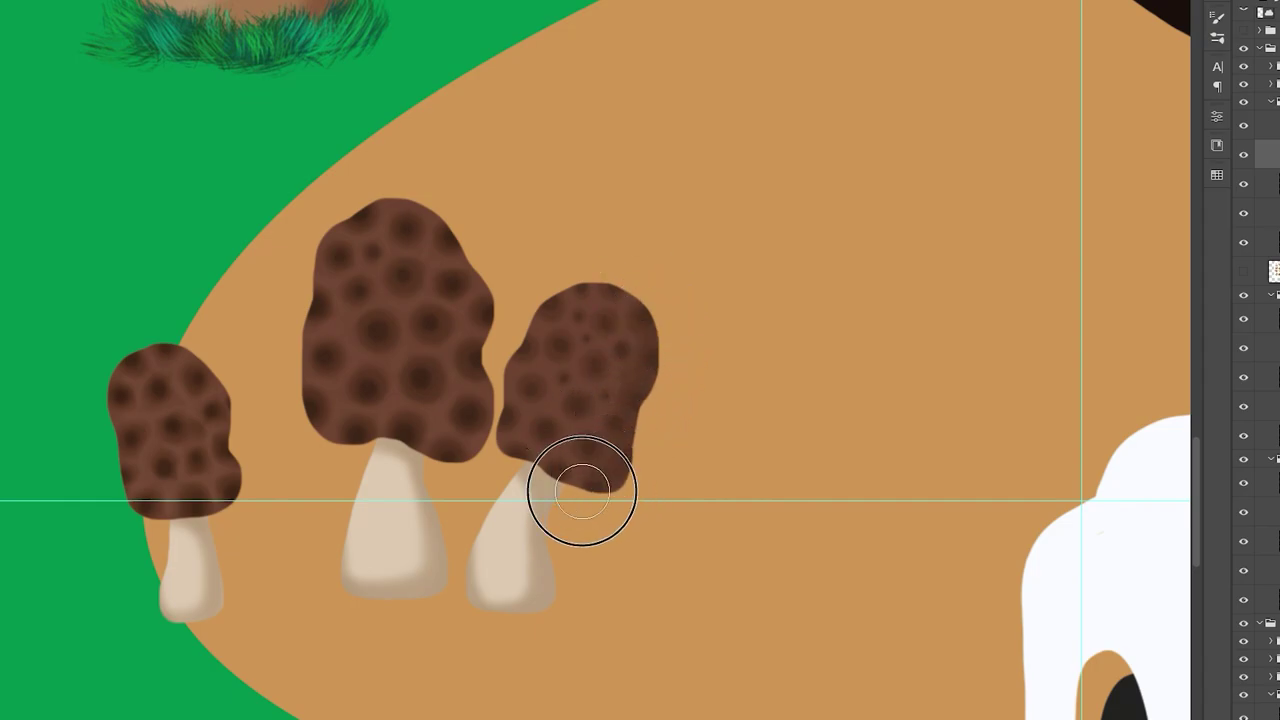
Choose a dark brown foreground colour and brush soft shading along the rightmost morel cap's bottom and right edge
left_click(2, 500)
left_click(1143, 595)
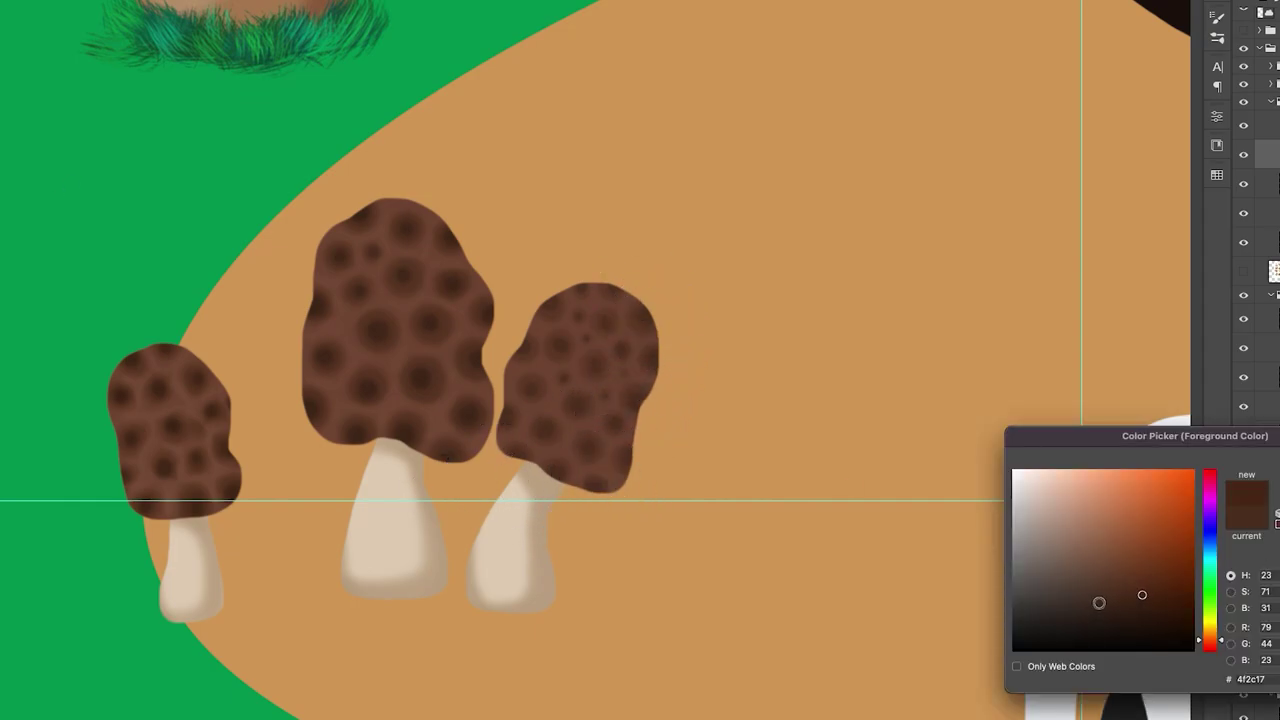
left_click(1120, 597)
key("Return")
left_click_drag(565, 491, 653, 420)
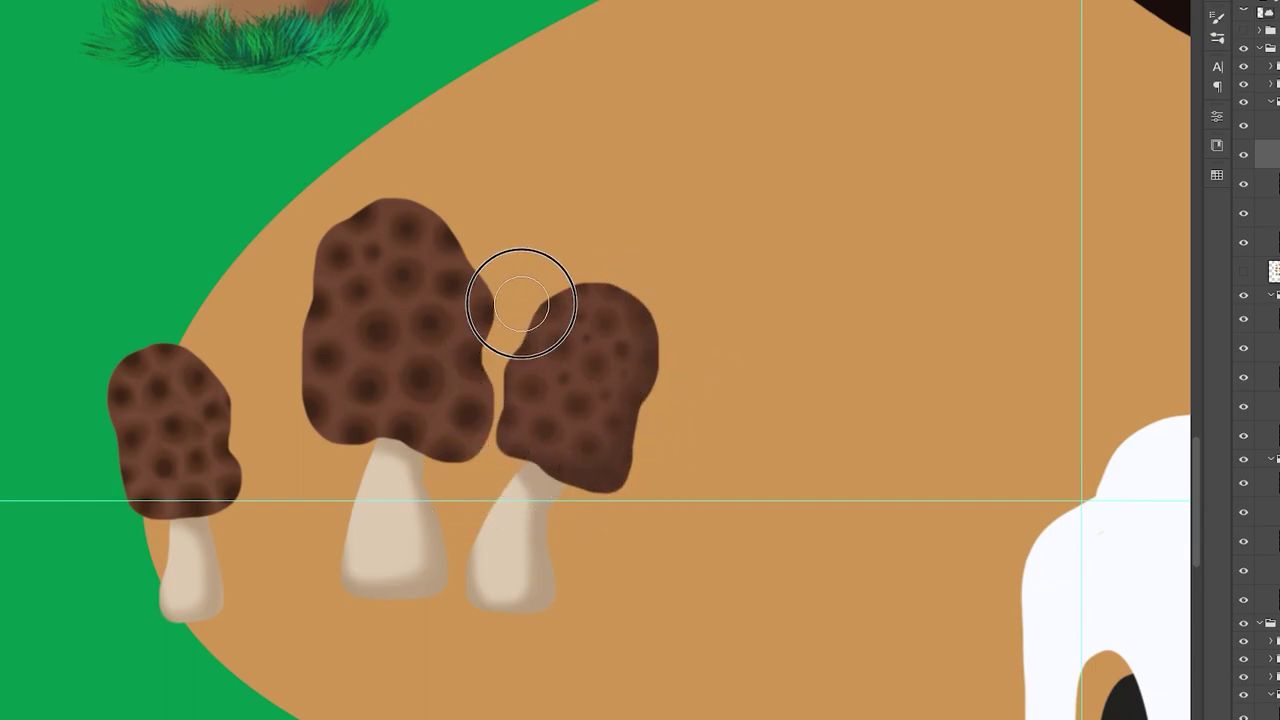
Refine the spots on the rightmost morel's top layer with a smaller brush and the cap's sampled brown
left_click(570, 429, "alt")
left_click(1274, 125)
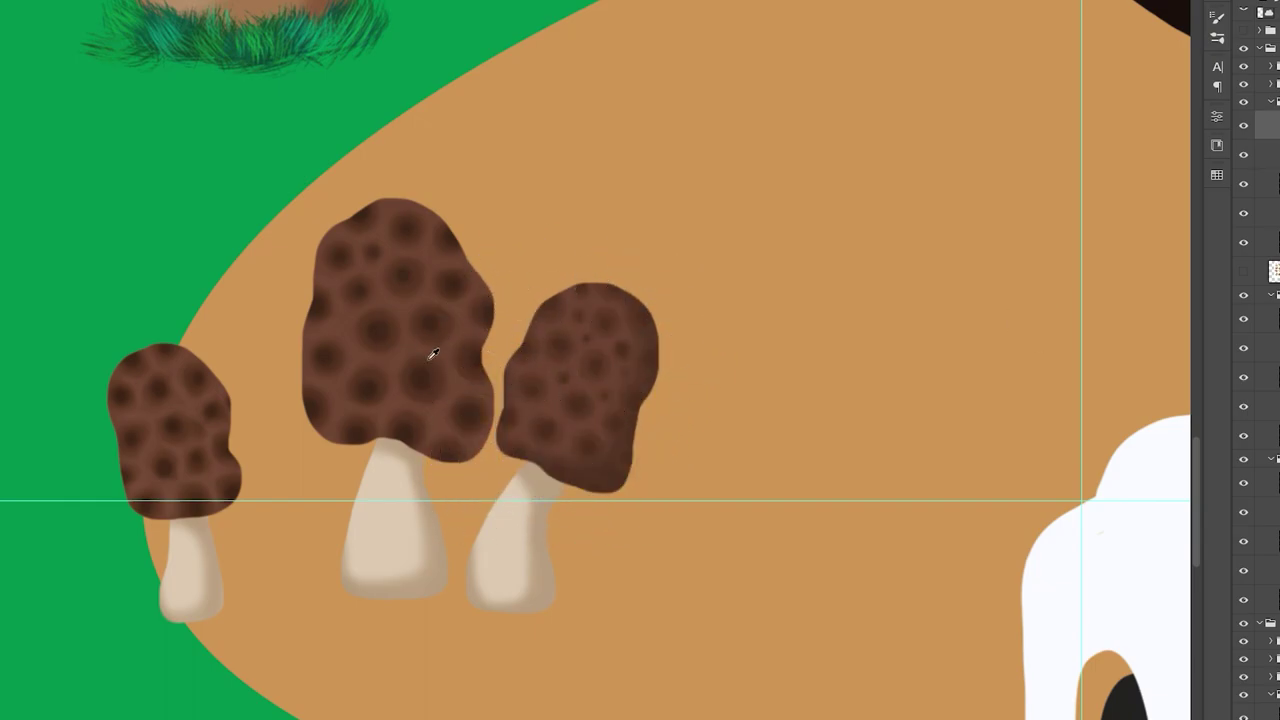
key("bracketleft")
key("bracketleft")
key("bracketleft")
key("bracketleft")
Set the foreground colour to the lighter brown #865943 and select the rightmost morel's layer beneath the spots
left_click(1103, 556)
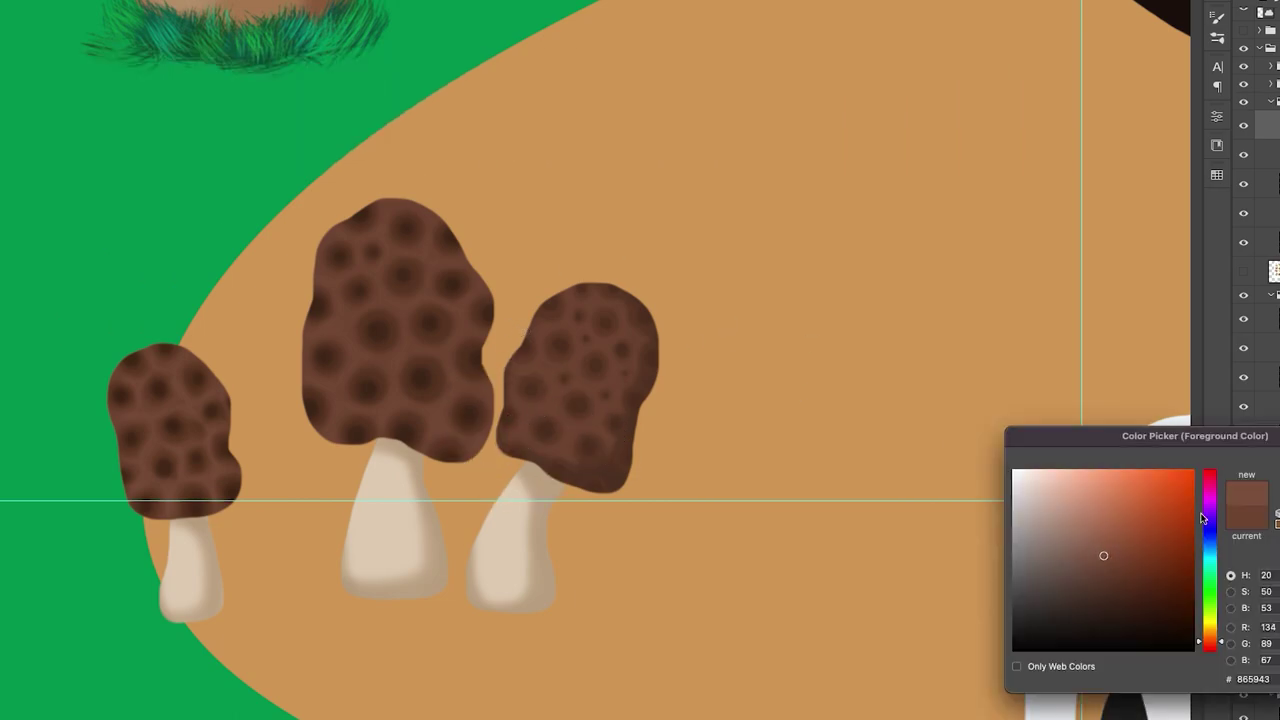
key("Return")
left_click(1267, 155)
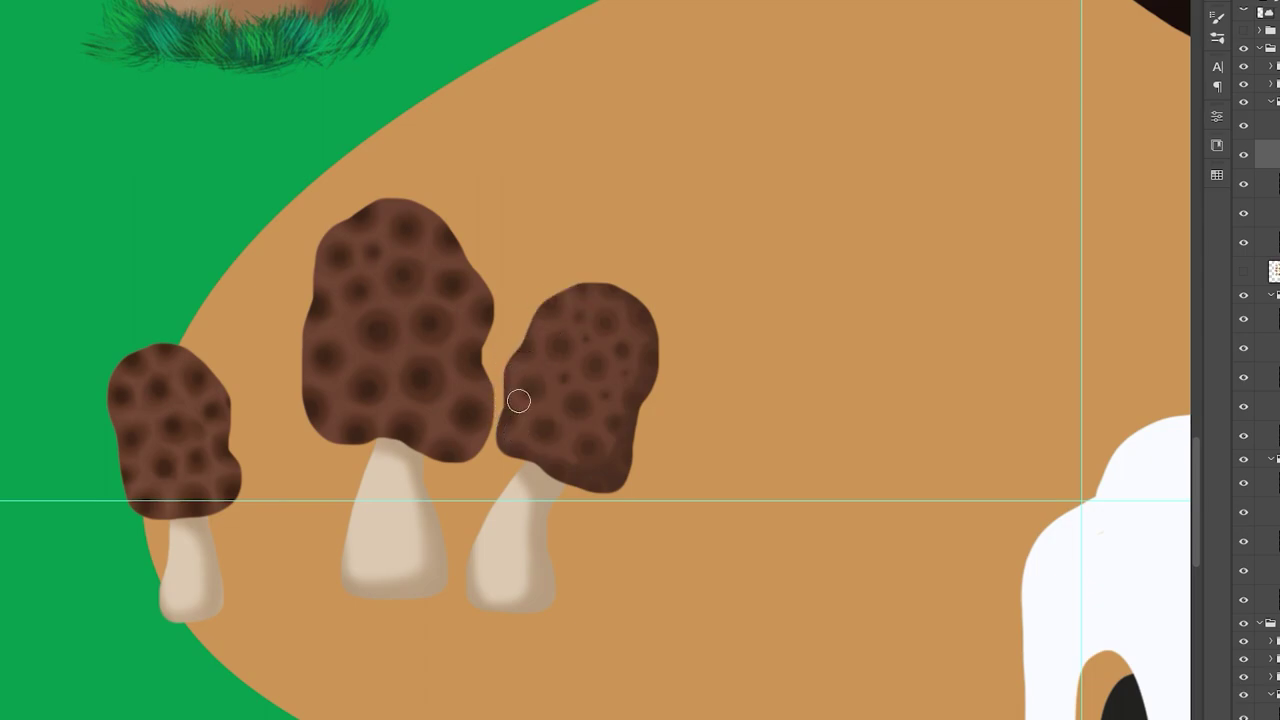
Sample dark brown from the rightmost morel cap and add a new layer below the top layer in the large morel's group
left_click(617, 480, "alt")
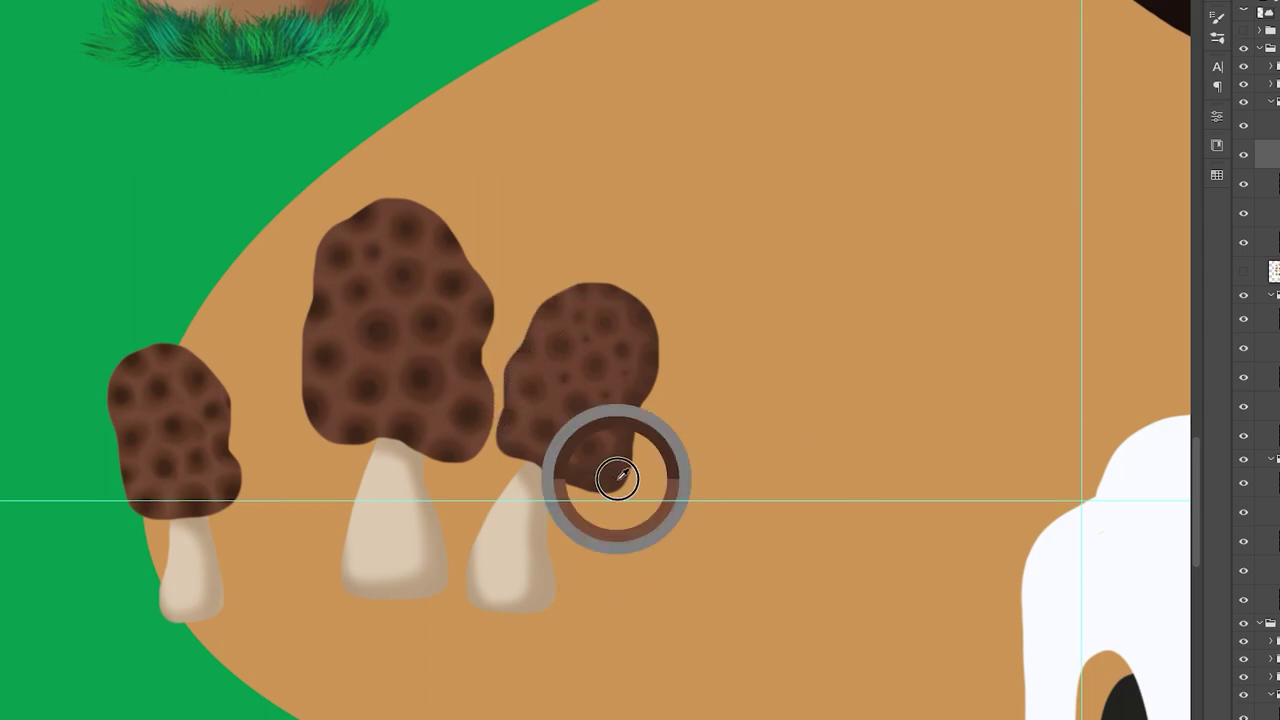
left_click(1270, 102)
left_click(1270, 84)
left_click(1268, 107)
key("ctrl+alt+shift+n")
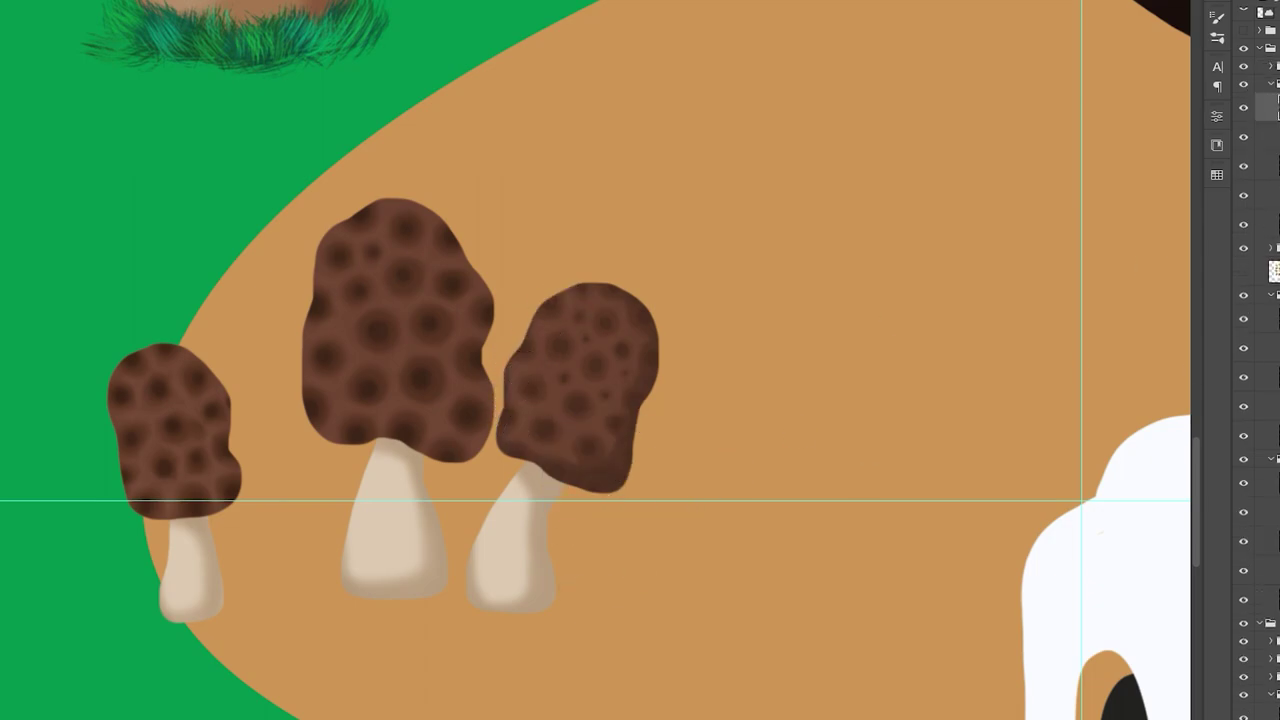
left_click_drag(1268, 107, 1268, 148)
Brush dark brown shading down the right side and along the lower edge of the large morel cap
mouse_move(435, 220)
left_mouse_down()
mouse_move(466, 255)
mouse_move(478, 365)
left_mouse_up()
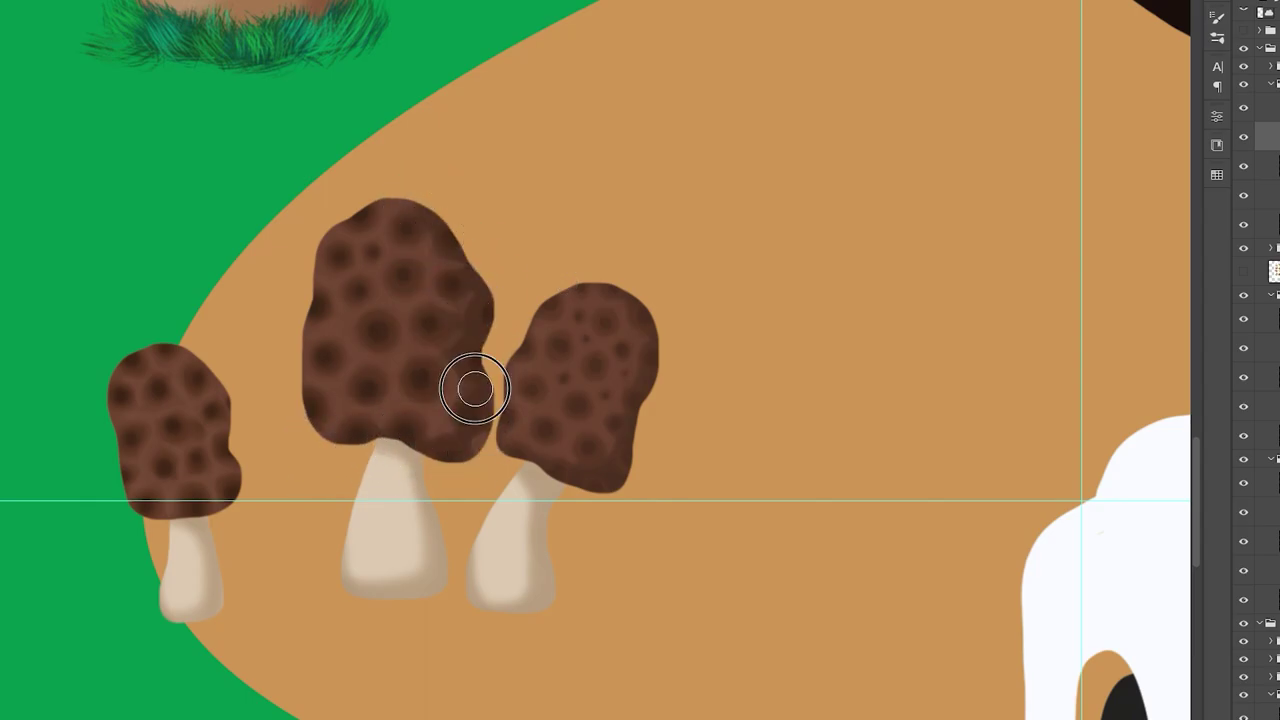
left_click(470, 405)
left_click(303, 437)
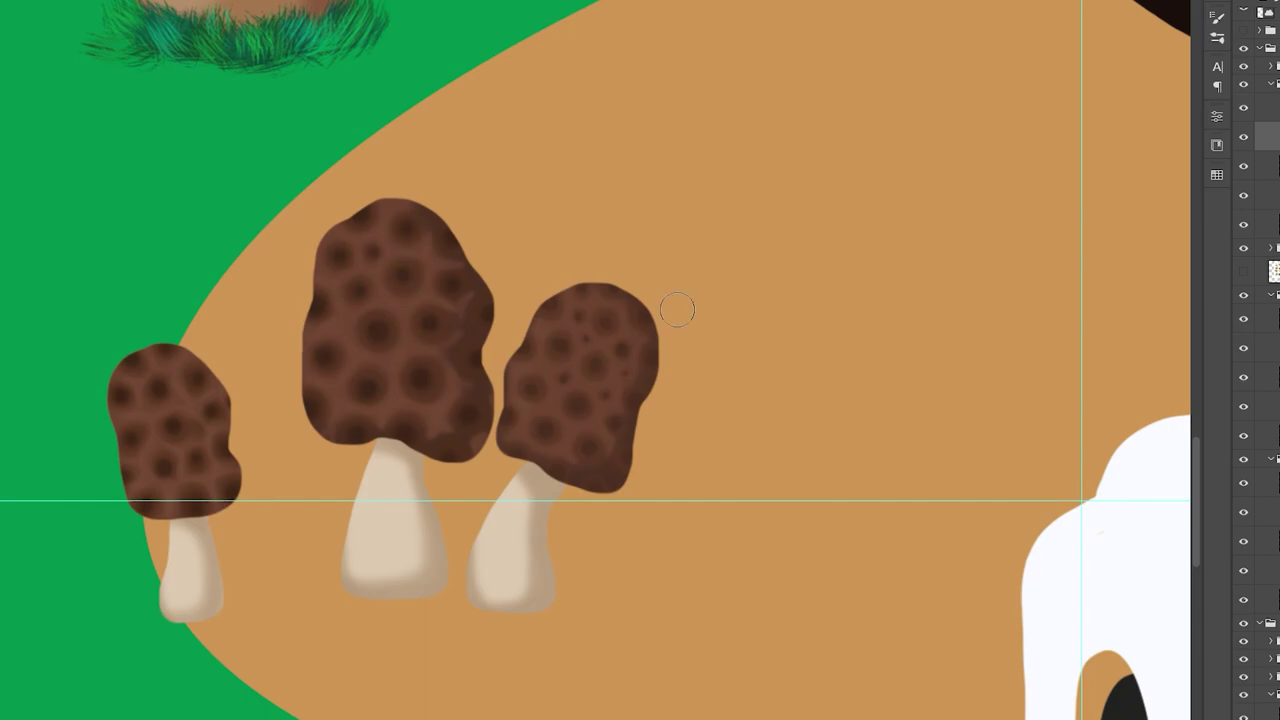
Choose a dark brown foreground colour and smooth the large morel cap's right-side shading with a smaller brush
left_click(2, 272)
left_click(1120, 598)
key("Return")
mouse_move(455, 241)
left_mouse_down()
mouse_move(489, 321)
mouse_move(461, 417)
left_mouse_up()
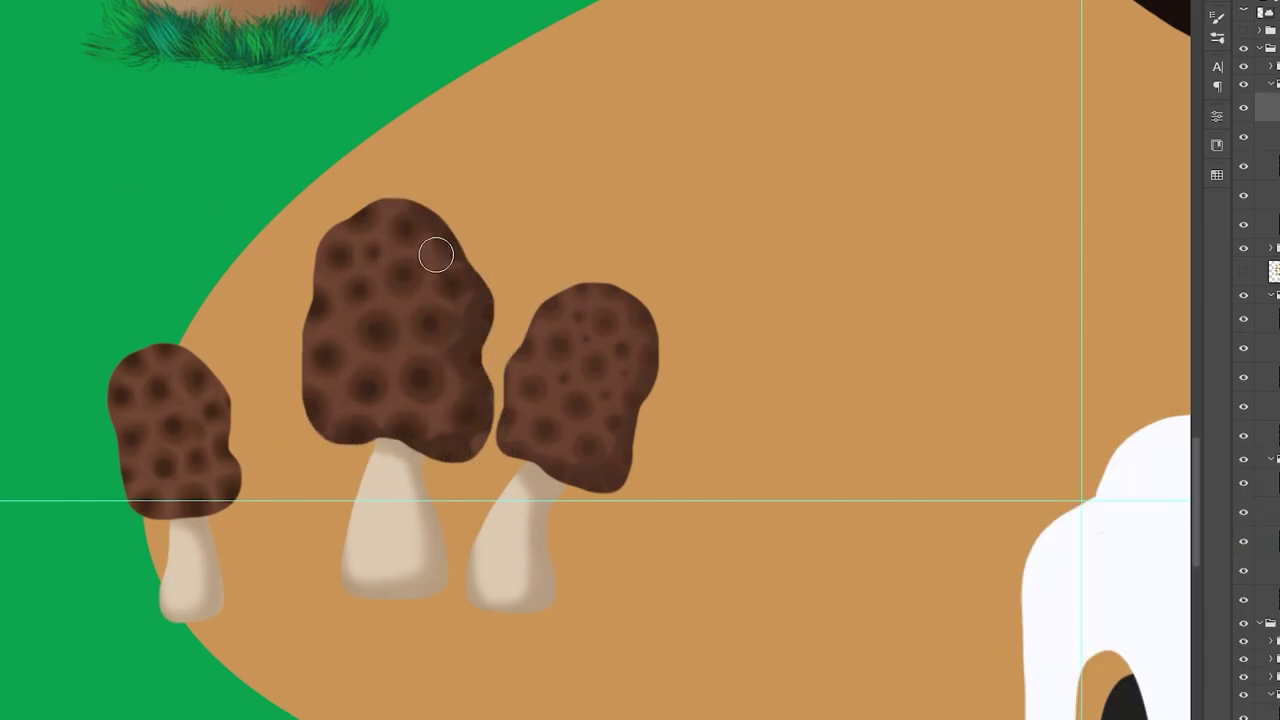
key("bracketleft")
key("bracketleft")
key("bracketleft")
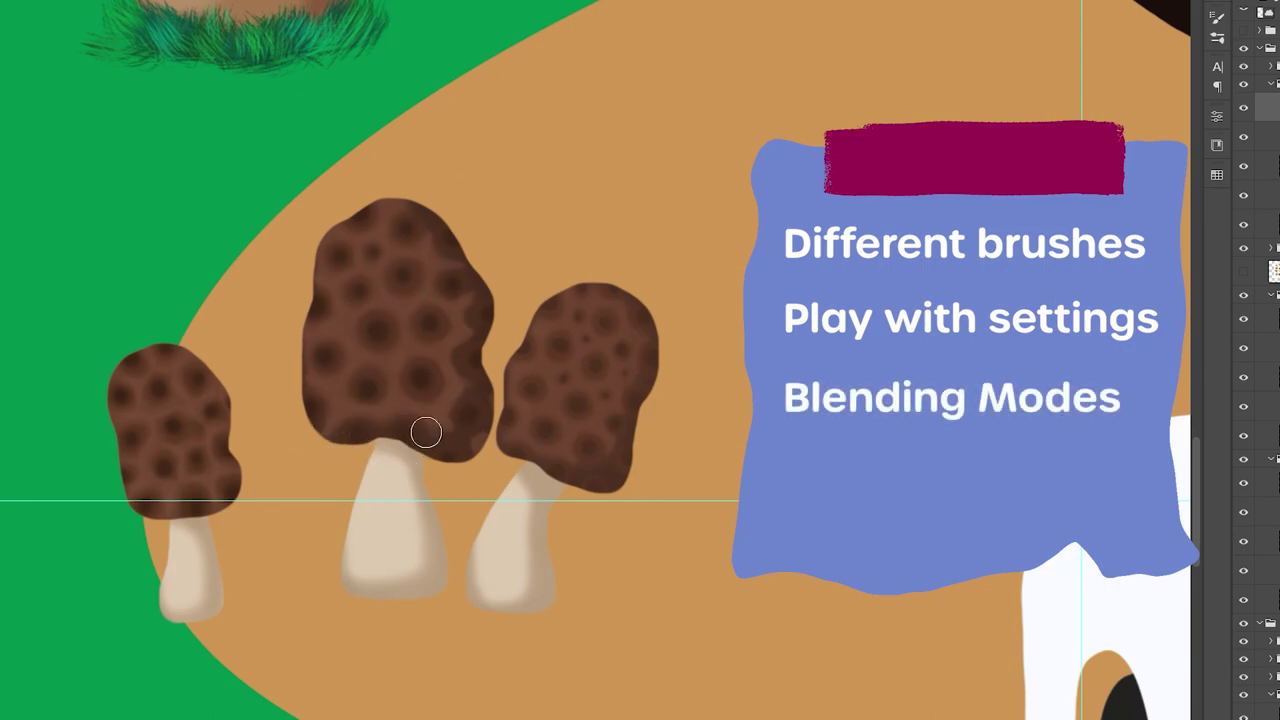
key("v")
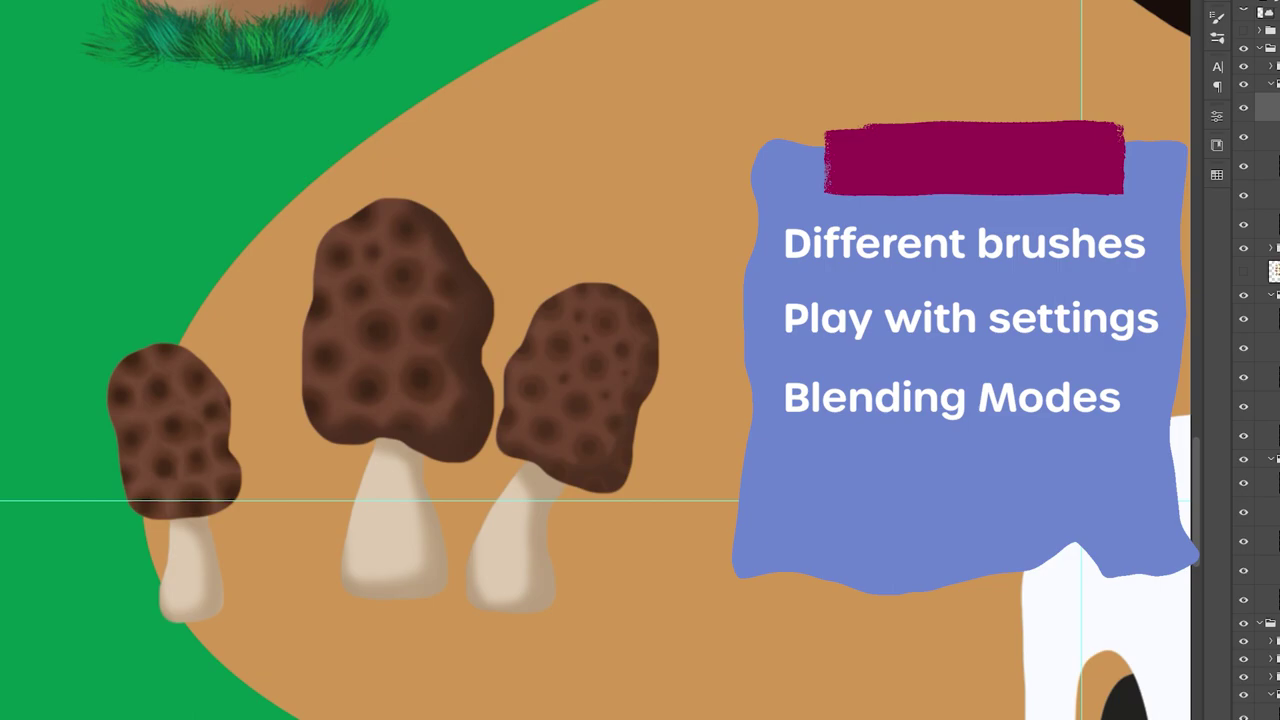
Darken the shading on the large morel cap by changing its top layer's blending mode
left_click(1272, 2)
left_click(1271, 62)
left_click(1272, 2)
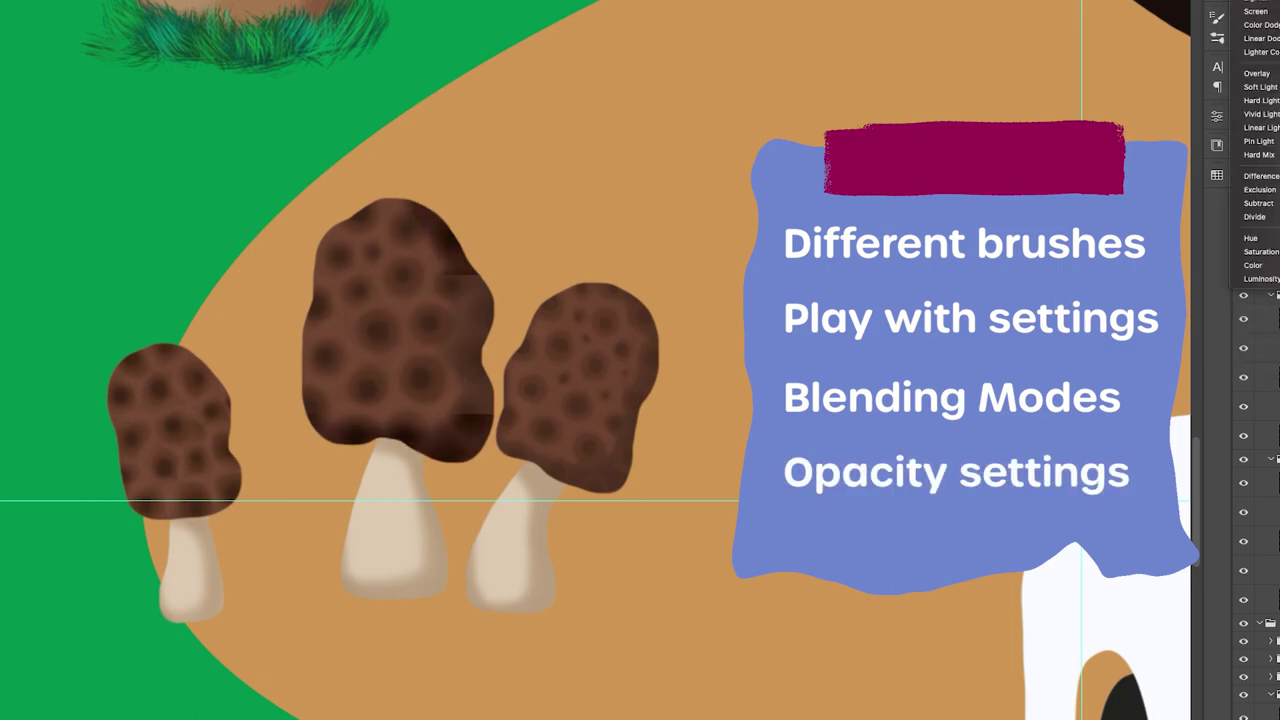
left_click(1270, 2)
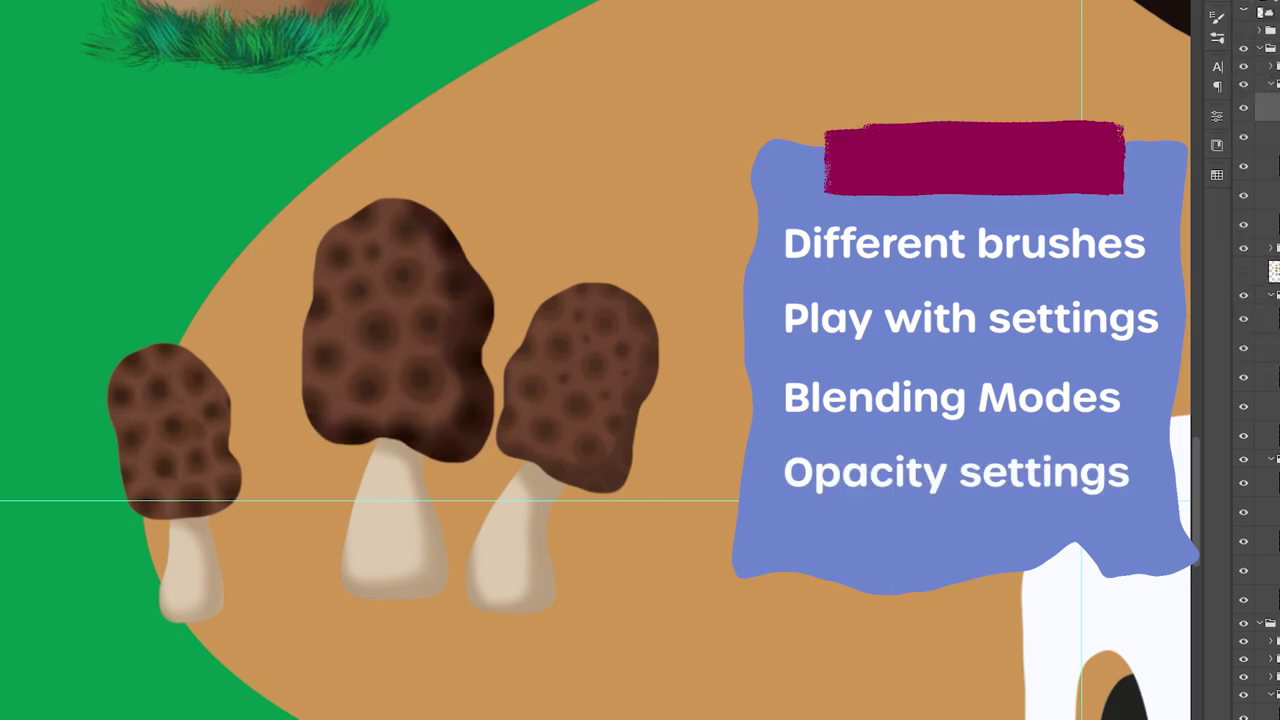
Set the top layer in the rightmost morel's group to Multiply blending
left_click(1271, 248)
left_click(1270, 272)
left_click(1272, 2)
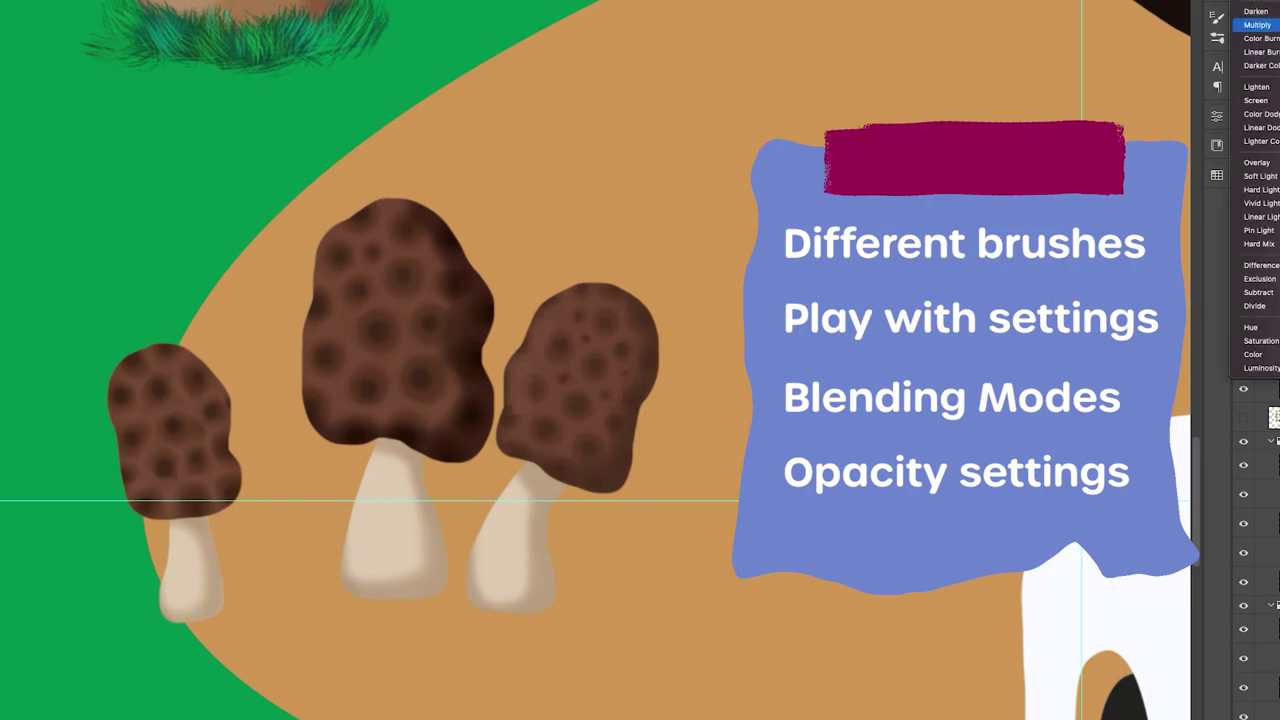
left_click(1270, 25)
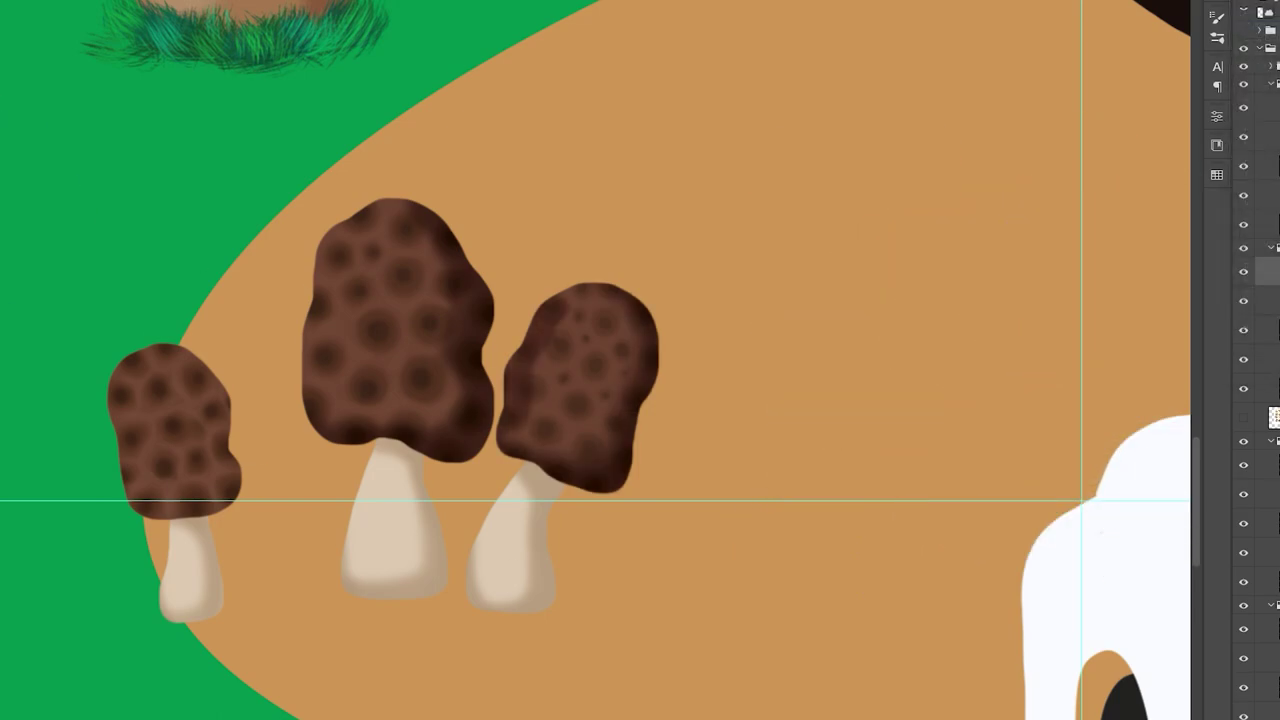
Brush dark shading around the rightmost morel cap's edges and touch up its top with a smaller brush
key("[")
key("[")
key("[")
key("[")
key("[")
key("[")
key("[")
key("[")
mouse_move(571, 303)
left_mouse_down()
mouse_move(527, 410)
mouse_move(583, 446)
mouse_move(602, 380)
mouse_move(590, 320)
left_mouse_up()
Brush dark shading along the top and left side of the large morel cap on its top layer
left_click(1268, 107)
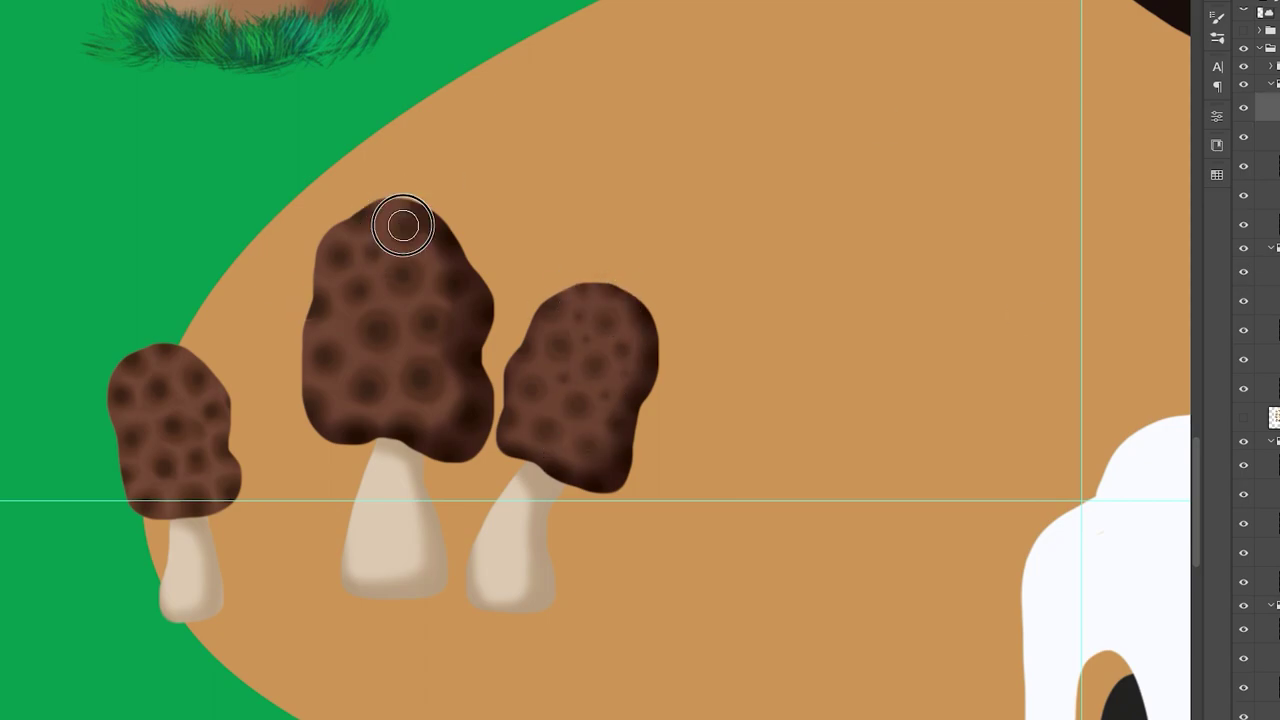
mouse_move(403, 225)
left_mouse_down()
mouse_move(433, 367)
mouse_move(350, 385)
left_mouse_up()
left_click(1271, 84)
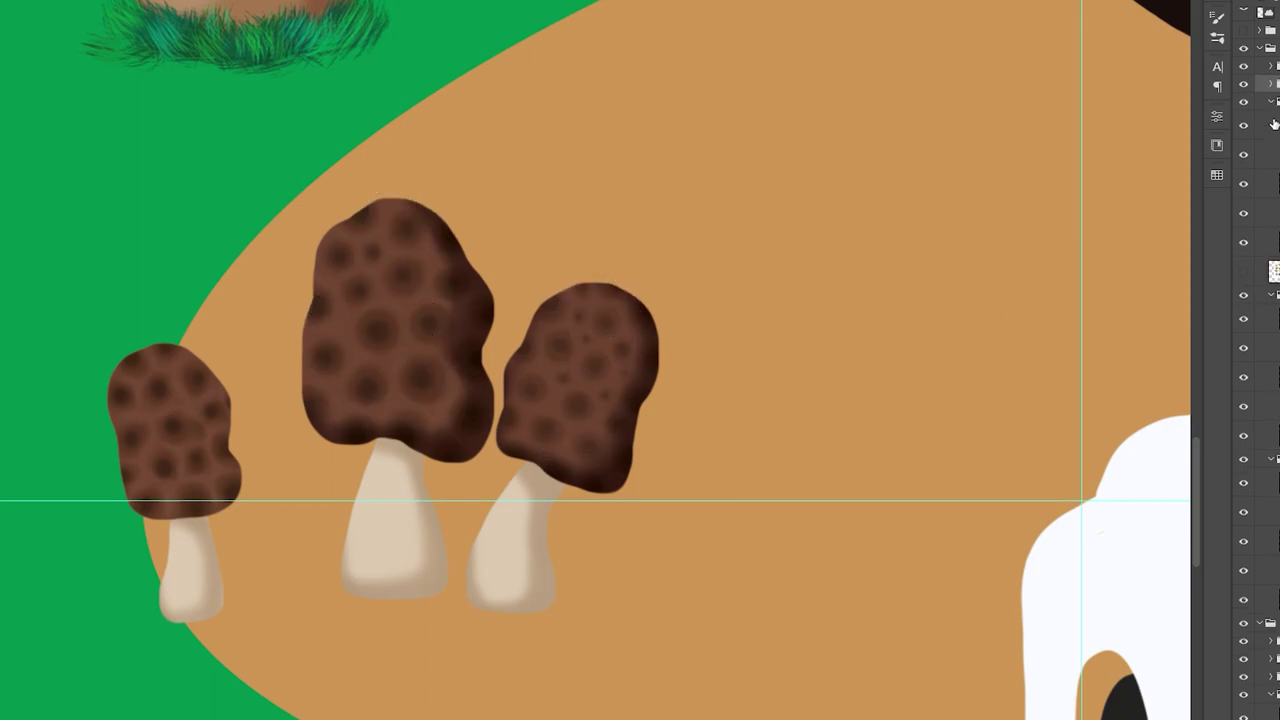
Add a new layer in the small left morel's group and set it to Multiply blending
left_click(1271, 101)
left_click(1271, 66)
left_click(1270, 90)
key("ctrl+shift+alt+n")
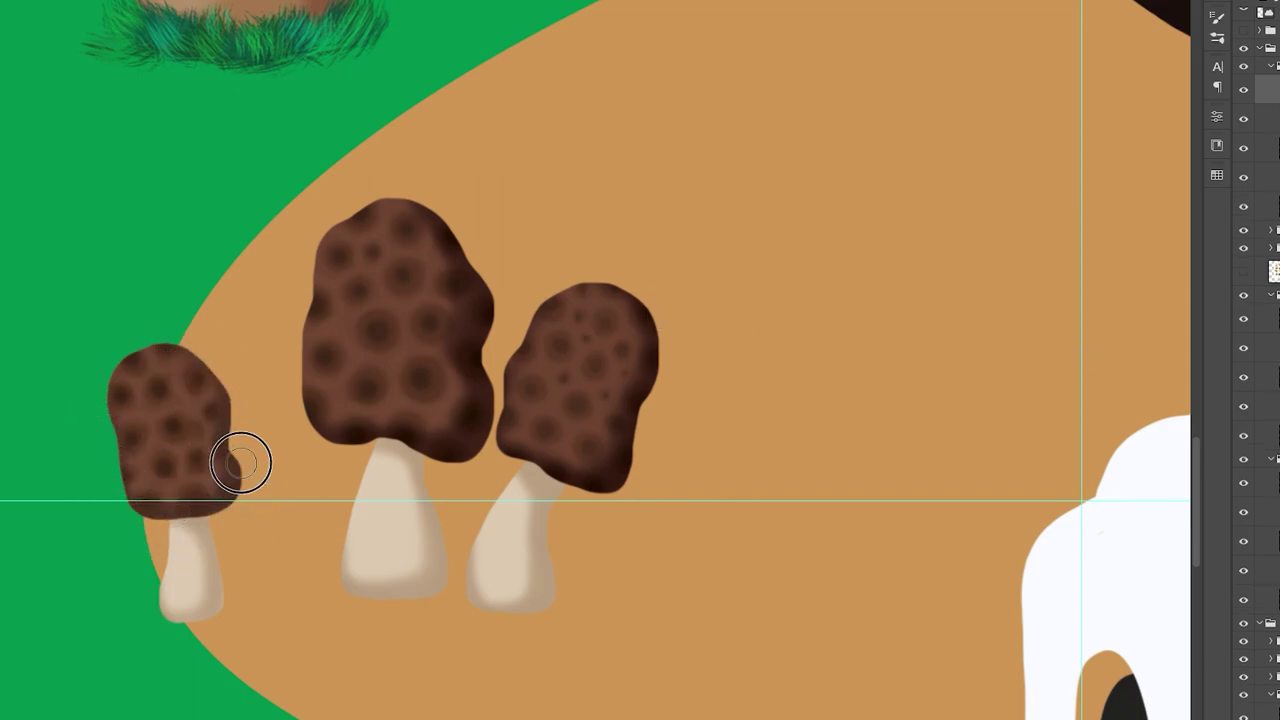
left_click(1276, 2)
left_click(1276, 25)
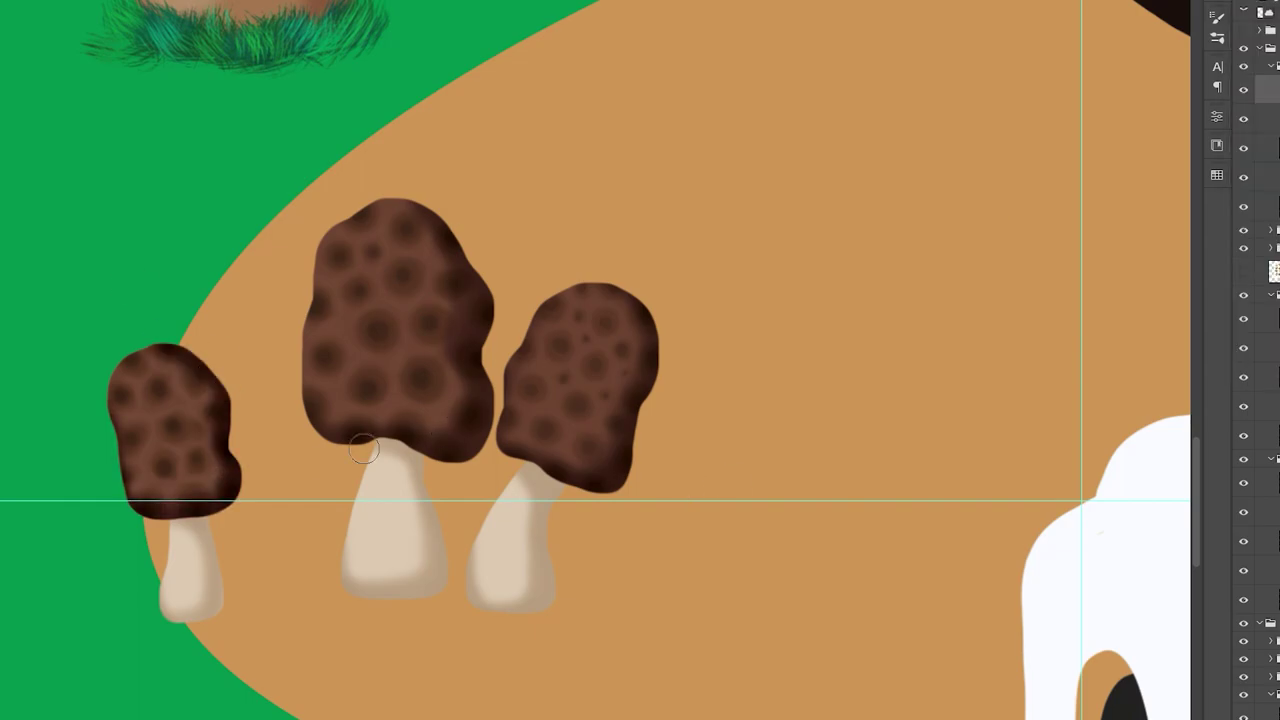
Dab dark shading onto the lower left and lower right of the small morel cap, reducing the brush size
left_click(211, 473)
left_click(139, 468)
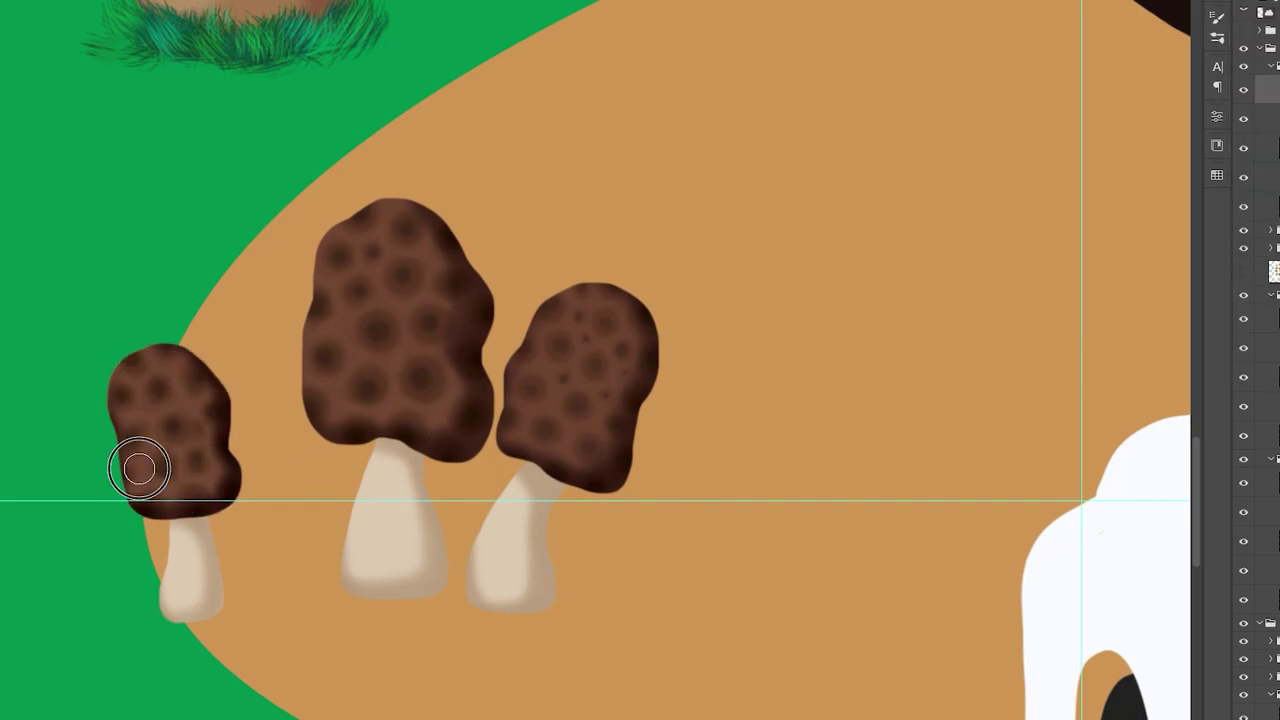
key("bracketleft")
key("bracketleft")
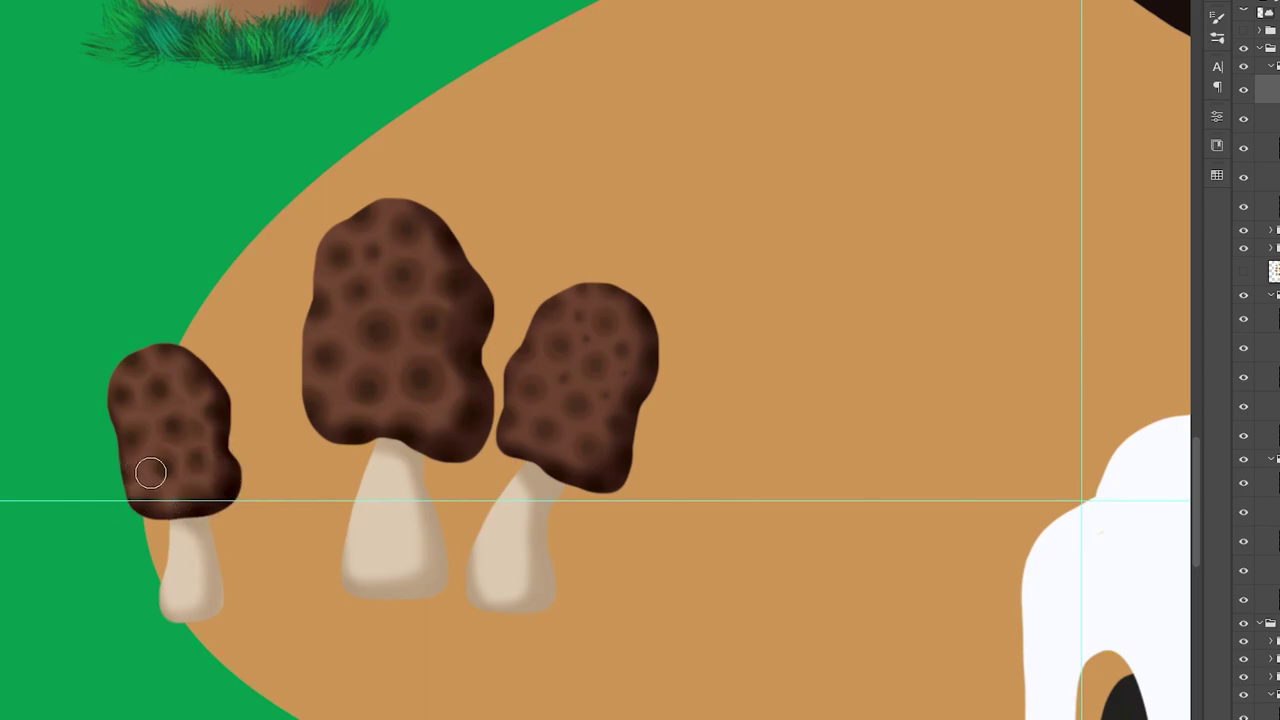
Close the small morel's layer group and add a new layer at the top of the rightmost morel's group
scroll(313, 477, "down", 2)
left_click(1271, 66)
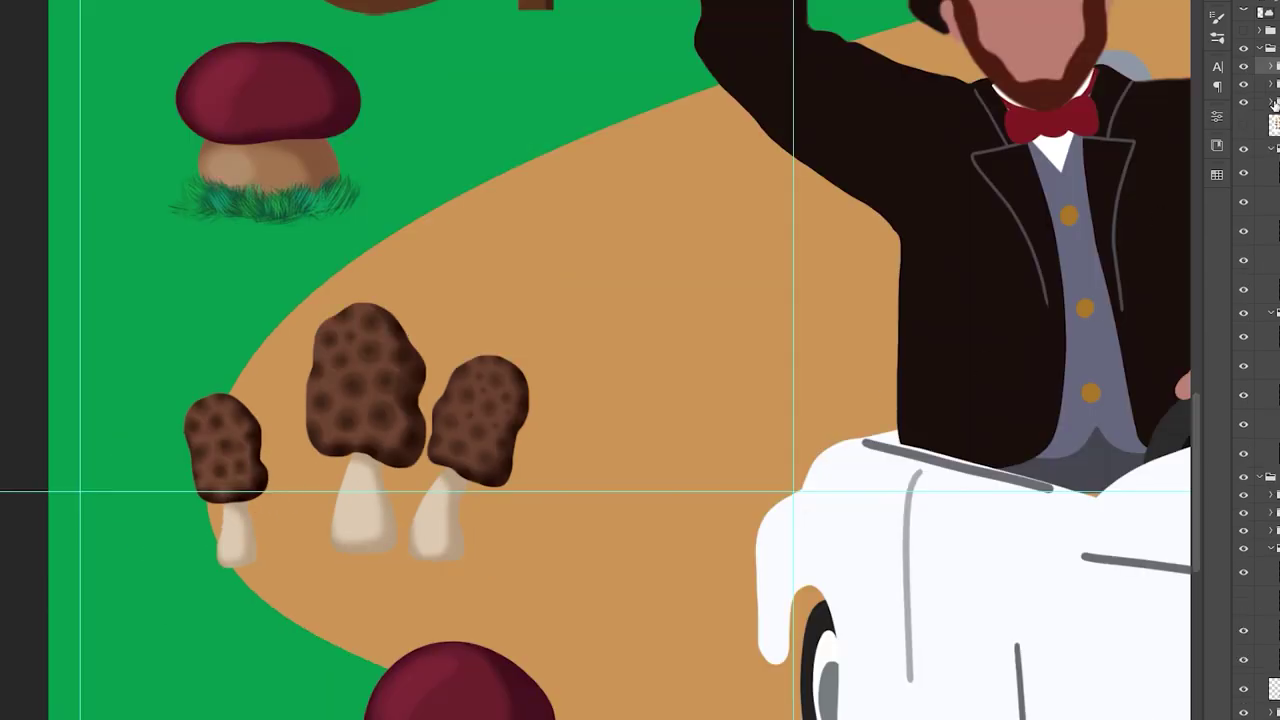
left_click(1271, 103)
left_click(1277, 126)
key("ctrl+alt+shift+n")
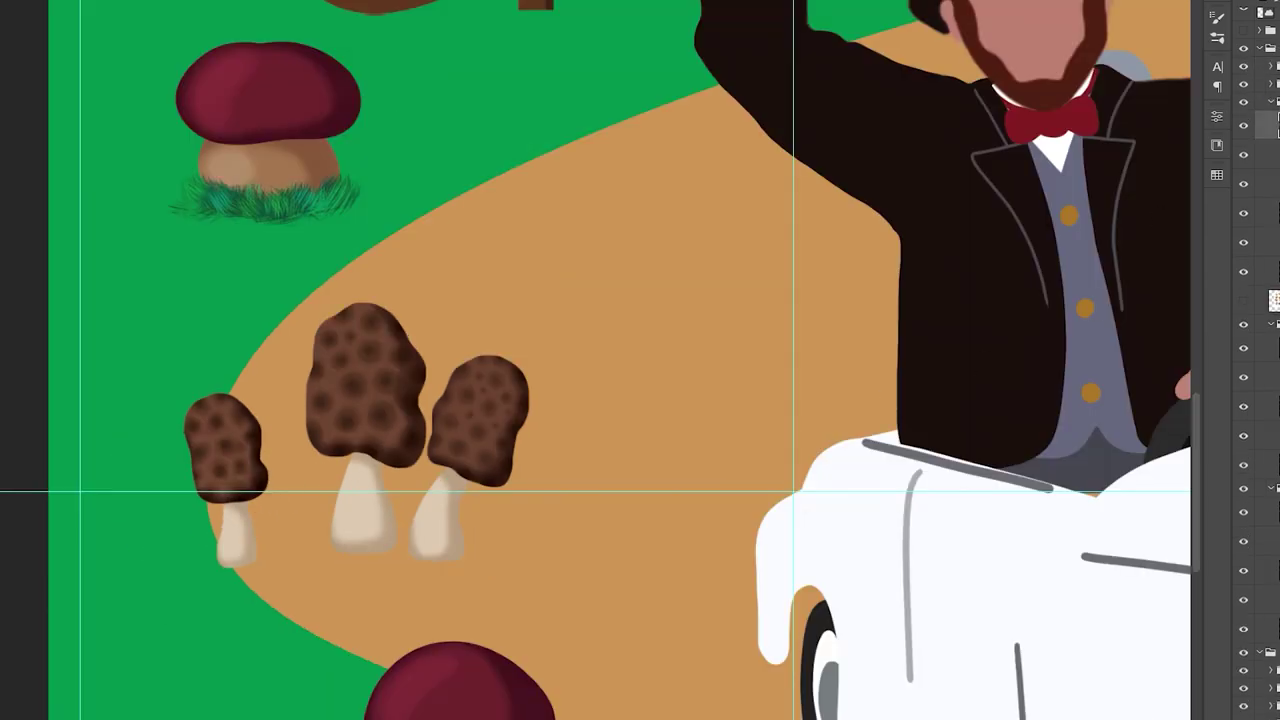